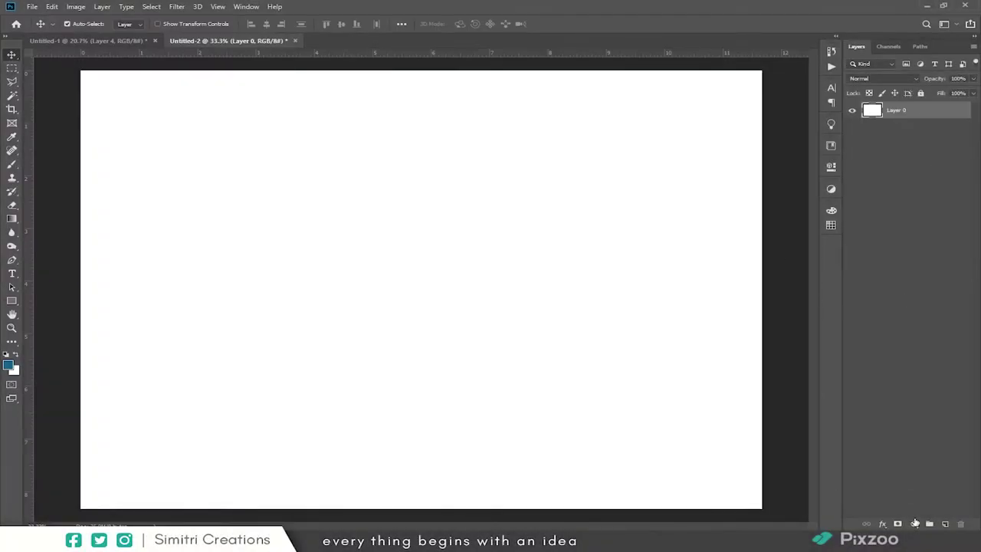
# - Add a light-blue Solid Color fill layer as the background
pyautogui.click(915, 523)
pyautogui.click(908, 339)
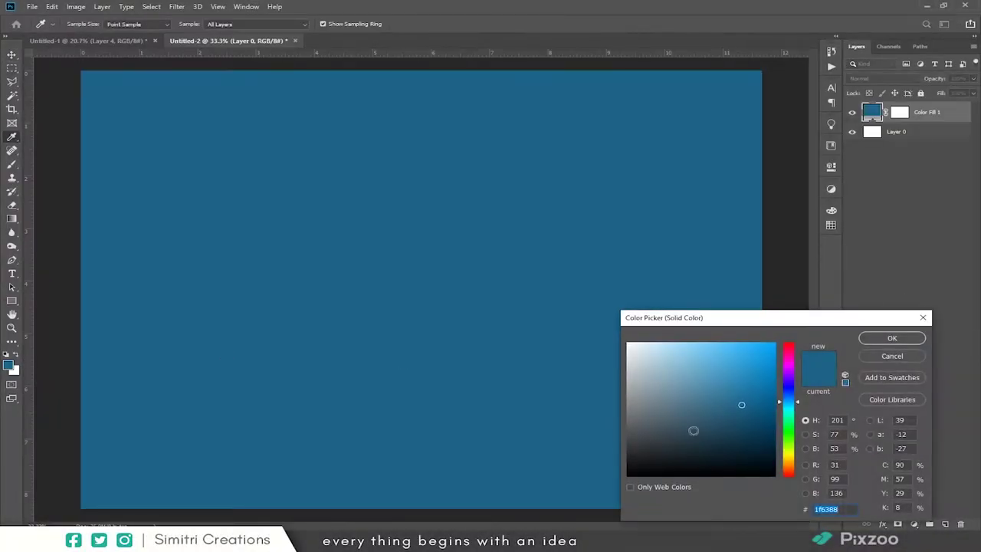
pyautogui.click(702, 340)
pyautogui.click(869, 339)
# - Paint a soft white glow in the centre and stretch it wider horizontally
pyautogui.press('b')
pyautogui.press('x')
pyautogui.hotkey('ctrl', '-')
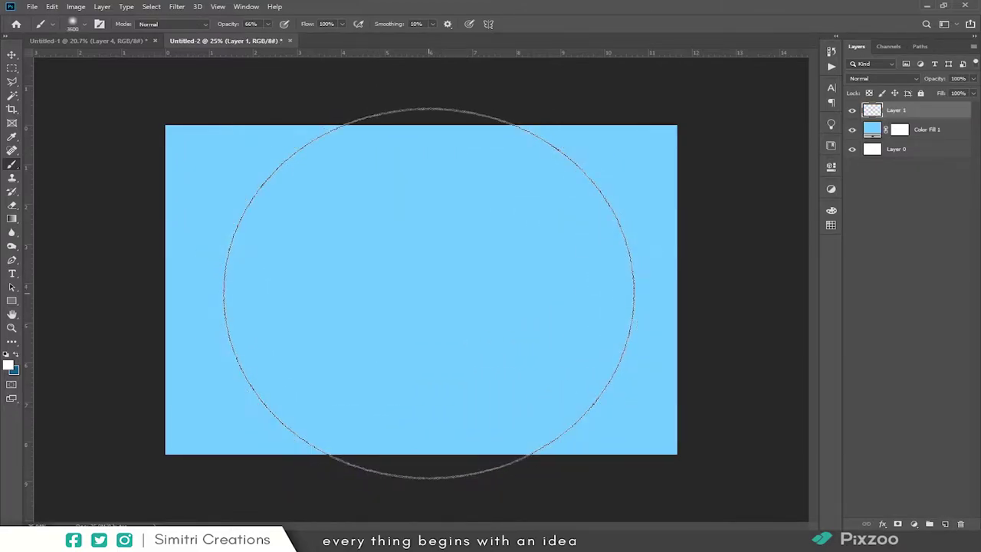
pyautogui.click(429, 293)
pyautogui.press('[')
pyautogui.press('[')
pyautogui.press('[')
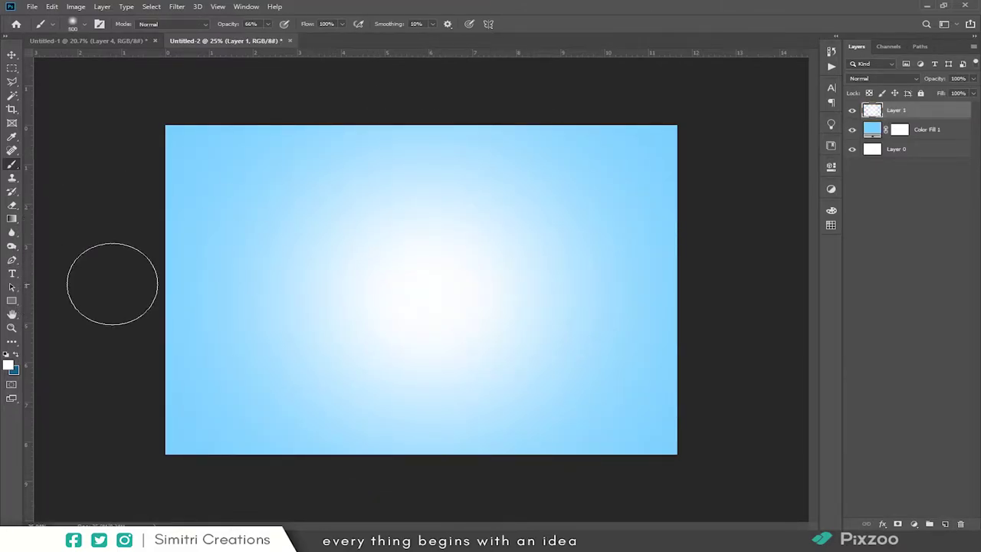
pyautogui.hotkey('ctrl', 't')
pyautogui.moveTo(166, 289); pyautogui.dragTo(116, 285)
pyautogui.press('Return')
# - Paint dark blue along the canvas bottom and bring in the rugby pitch image
pyautogui.scroll(-3, 262, 350)
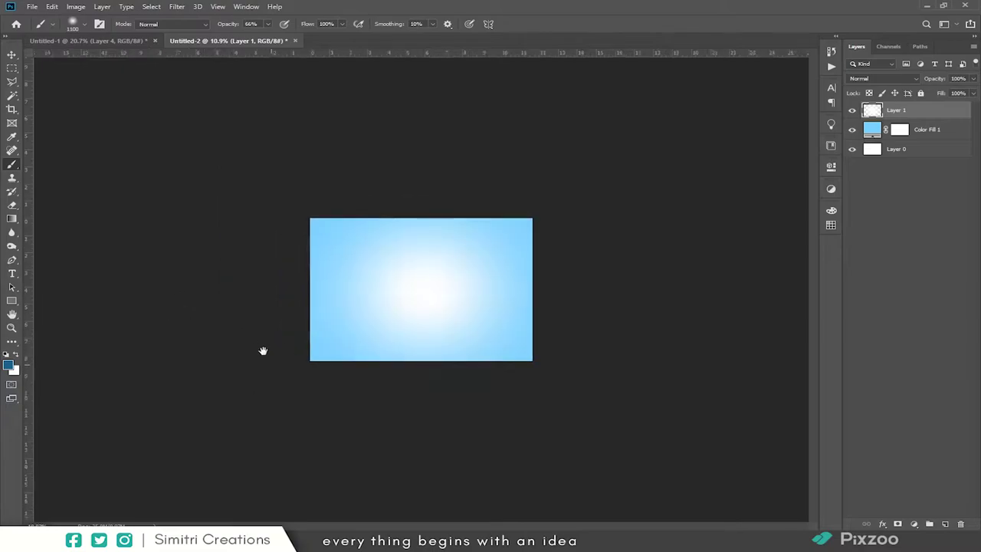
pyautogui.scroll(2, 263, 350)
pyautogui.moveTo(253, 460)
pyautogui.mouseDown()
pyautogui.moveTo(576, 460)
pyautogui.moveTo(289, 471)
pyautogui.moveTo(684, 436)
pyautogui.mouseUp()
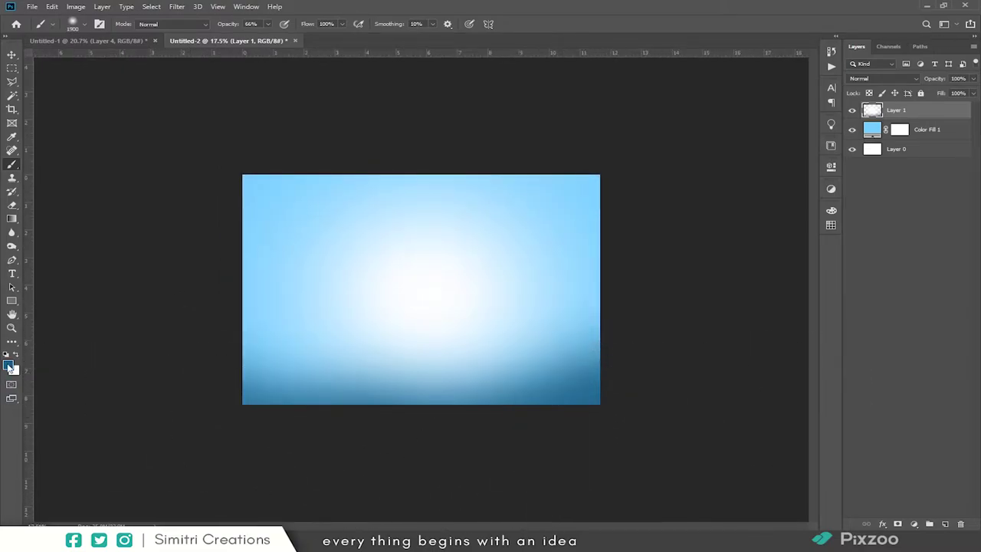
pyautogui.click(9, 367)
pyautogui.click(889, 340)
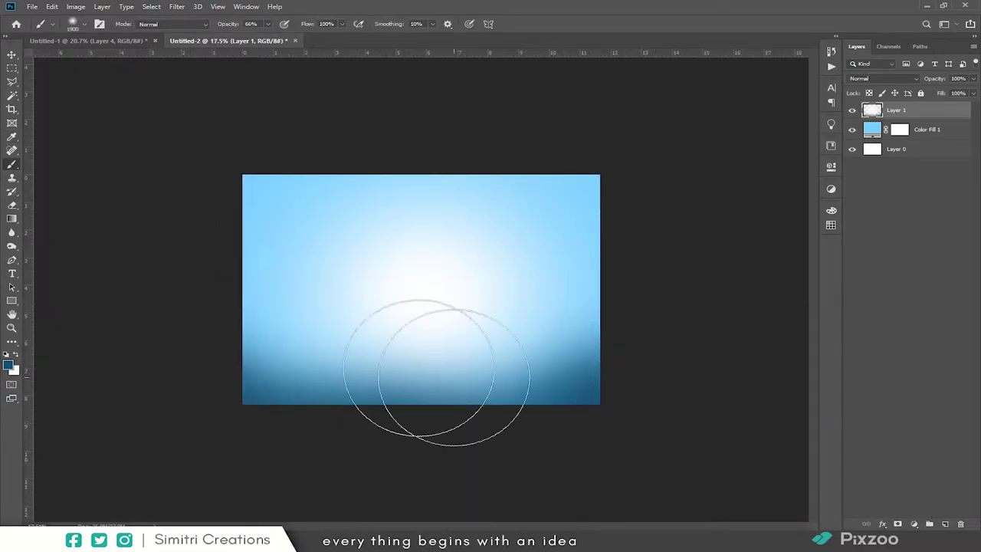
pyautogui.moveTo(131, 42); pyautogui.dragTo(394, 267)
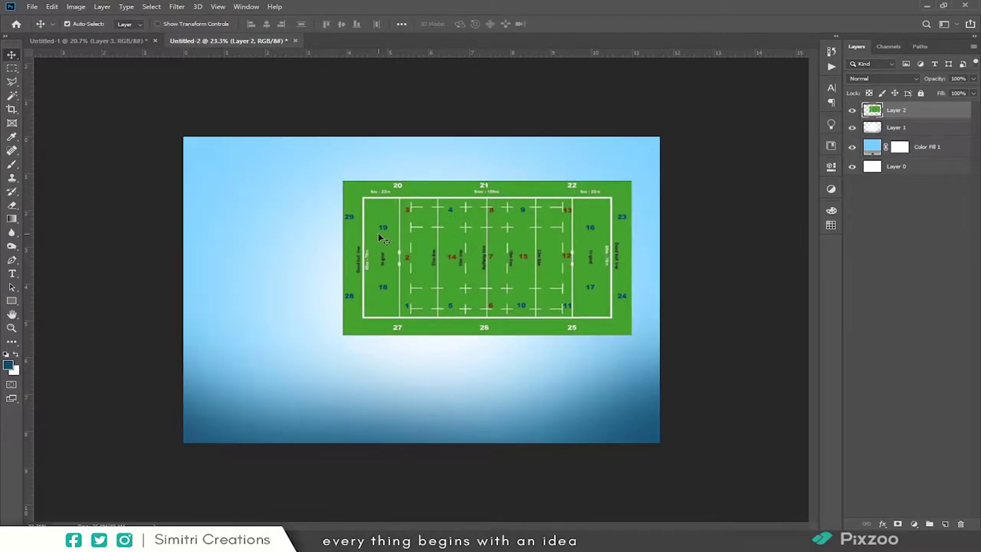
# - Scale the rugby pitch image up to fill the canvas
pyautogui.hotkey('ctrl', 't')
pyautogui.moveTo(342, 338); pyautogui.dragTo(204, 410)
pyautogui.press('Return')
pyautogui.scroll(2, 307, 252)
# - Draw an unfilled white-stroke rectangle over the pitch boundary
pyautogui.press('u')
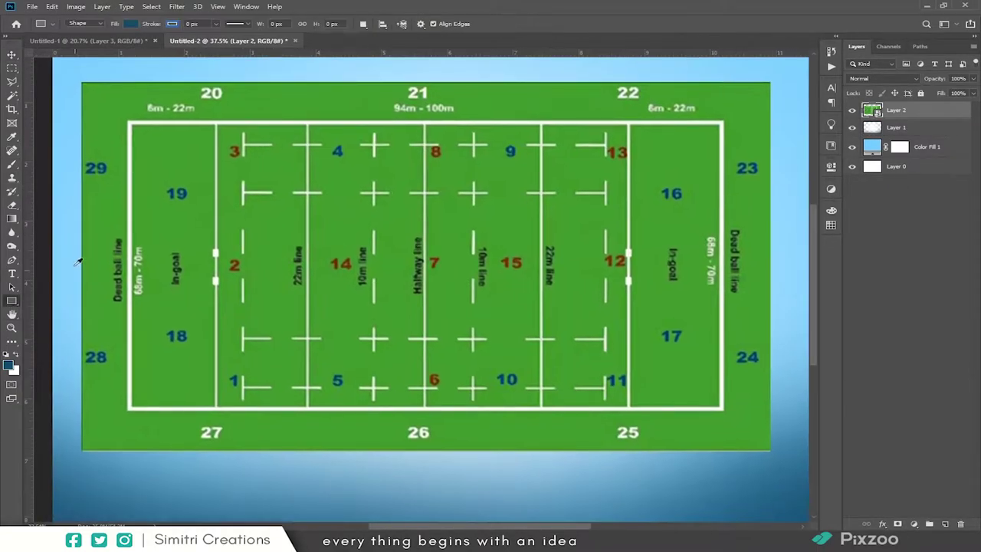
pyautogui.scroll(-1, 414, 268)
pyautogui.moveTo(168, 152); pyautogui.dragTo(657, 379)
pyautogui.hotkey('shift', '0')
pyautogui.hotkey('shift', '0')
pyautogui.click(130, 24)
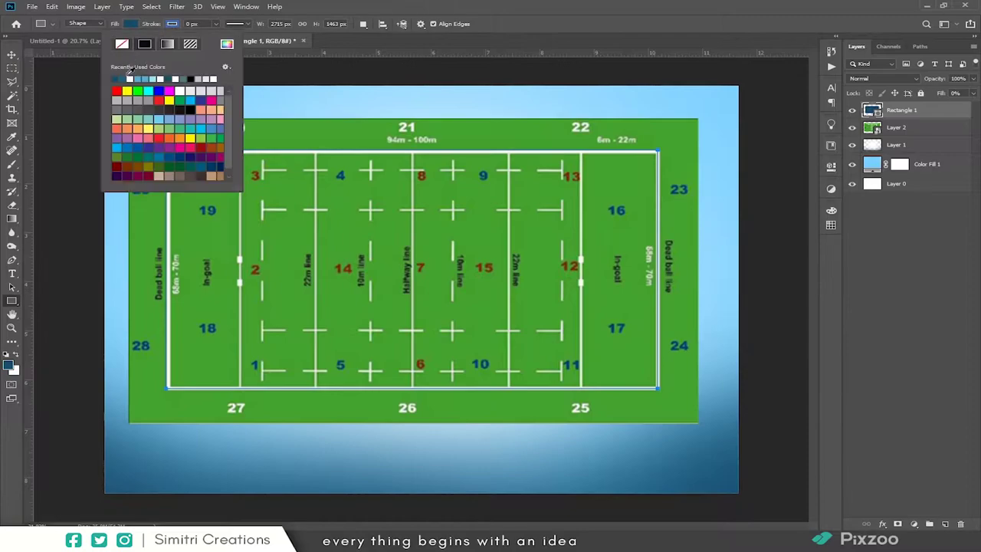
pyautogui.press('Escape')
# - Duplicate the outline rectangle and narrow the copies onto the try lines
pyautogui.press('v')
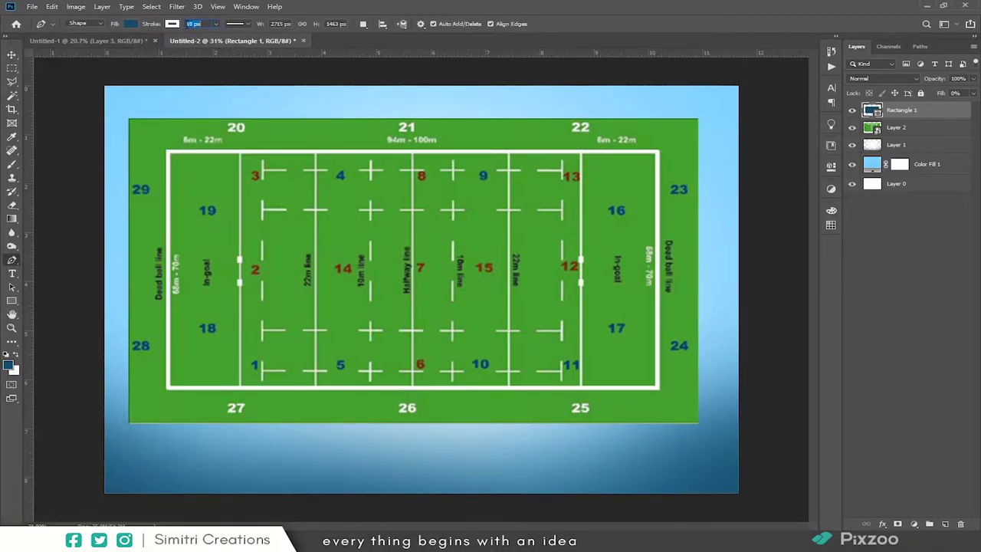
pyautogui.moveTo(181, 230); pyautogui.dragTo(239, 230)
pyautogui.press('p')
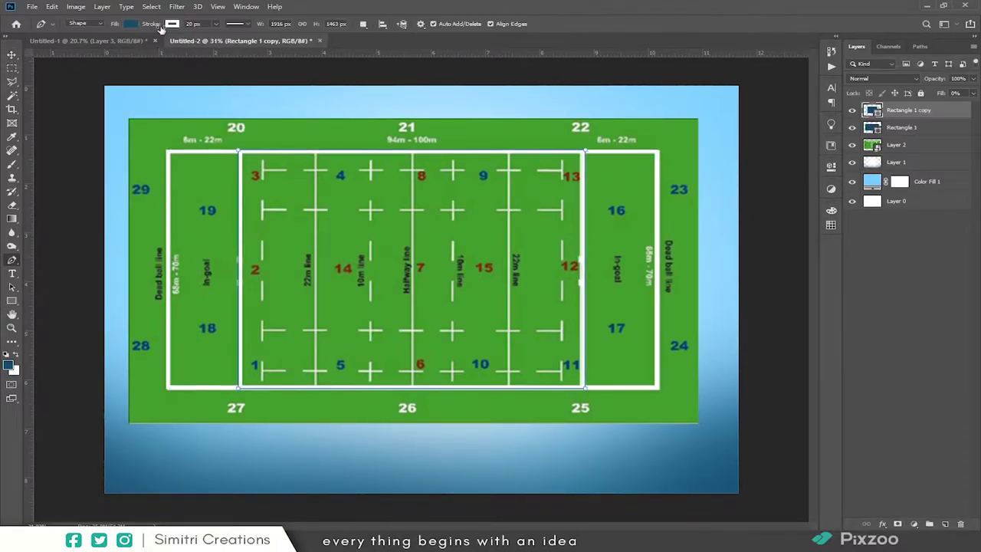
pyautogui.hotkey('ctrl', 'j')
pyautogui.hotkey('ctrl', 't')
pyautogui.moveTo(239, 269); pyautogui.dragTo(265, 270)
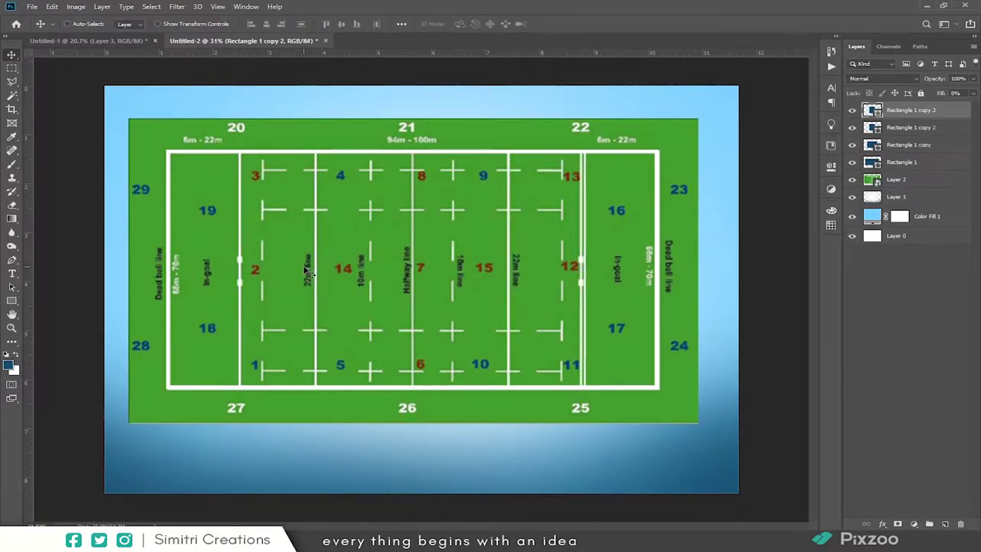
pyautogui.press('Return')
pyautogui.scroll(3, 221, 136)
# - Copy the white T-marker down the field, then select marker layers Shape 1 copy 7 to 12
pyautogui.scroll(2, 220, 137)
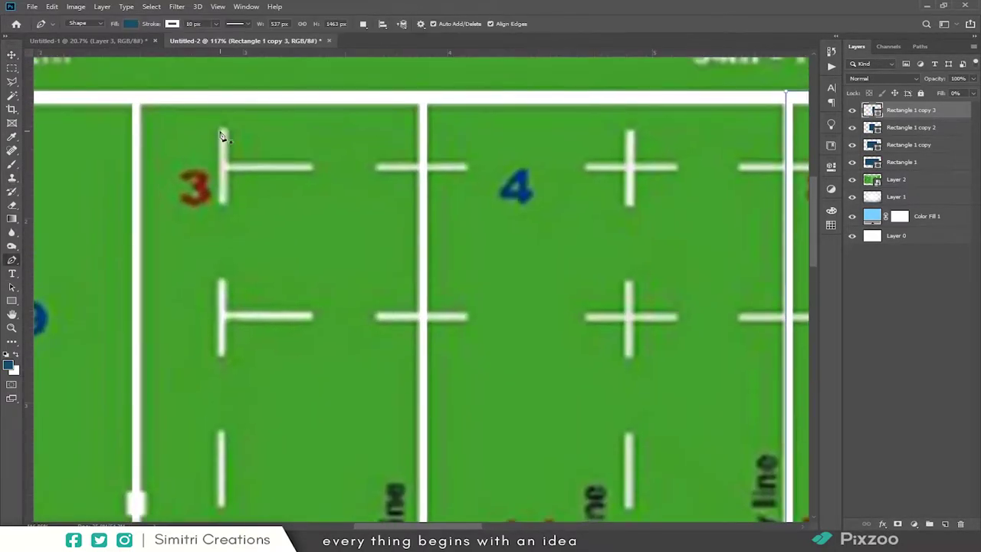
pyautogui.scroll(-2, 194, 198)
pyautogui.moveTo(216, 120); pyautogui.dragTo(216, 225)
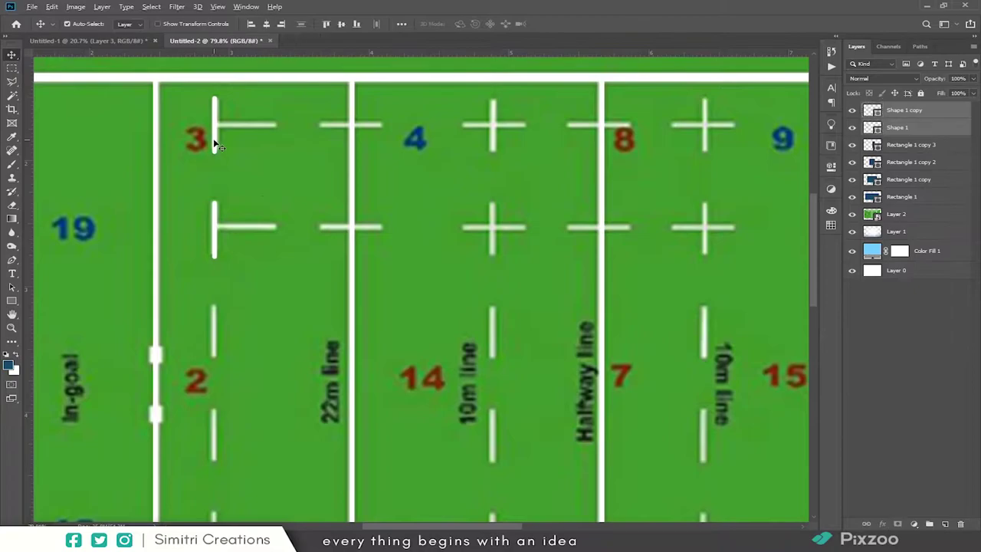
pyautogui.scroll(-3, 215, 144)
pyautogui.scroll(2, 200, 220)
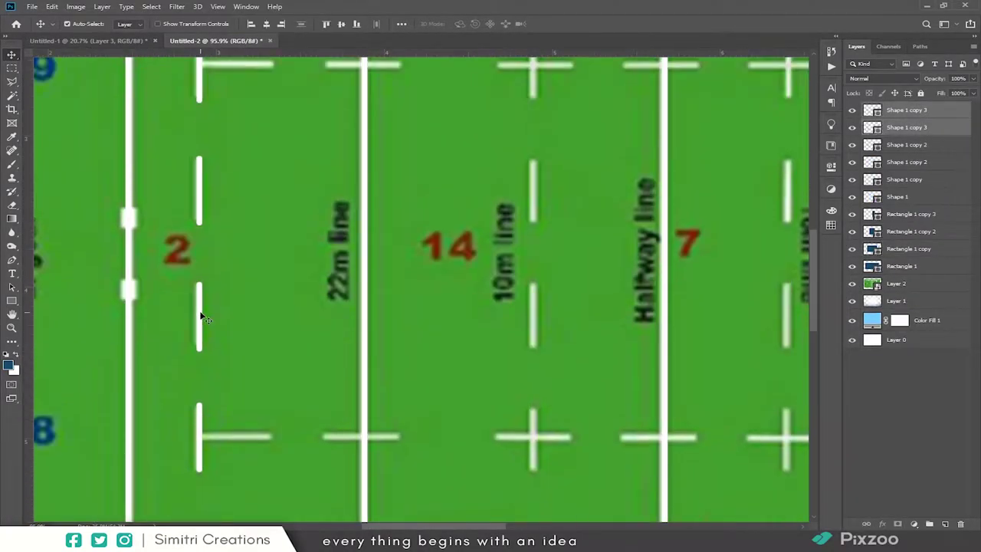
pyautogui.scroll(5, 205, 392)
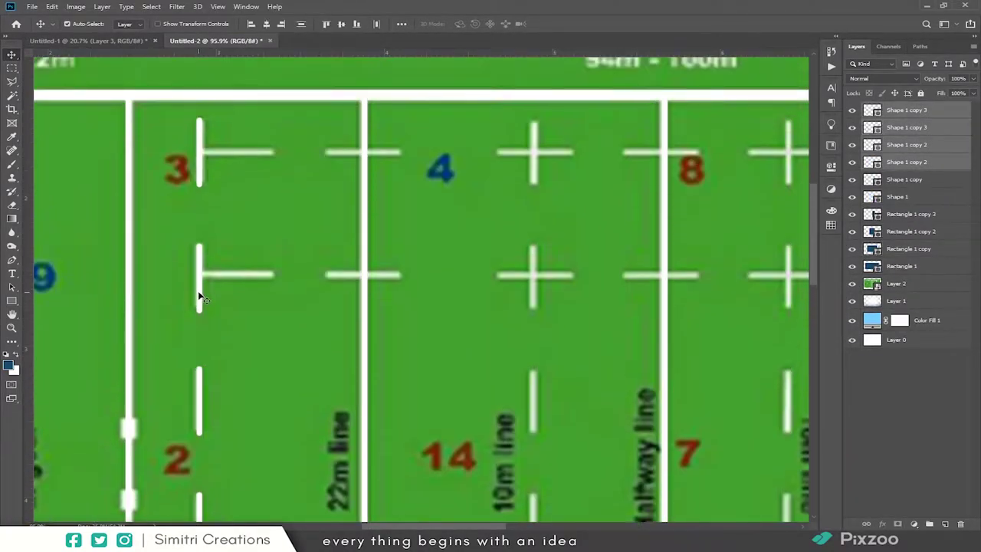
pyautogui.scroll(-3, 205, 392)
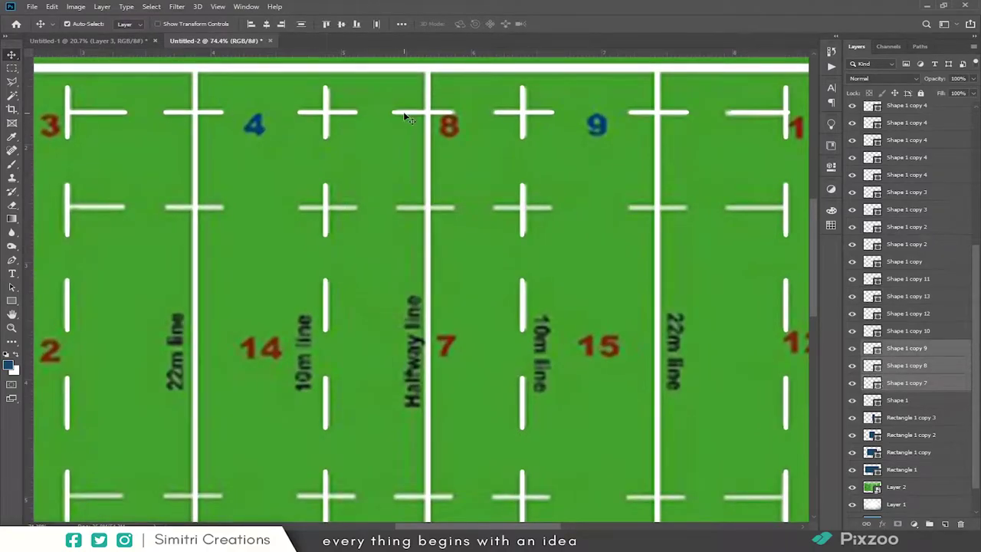
pyautogui.click(910, 383)
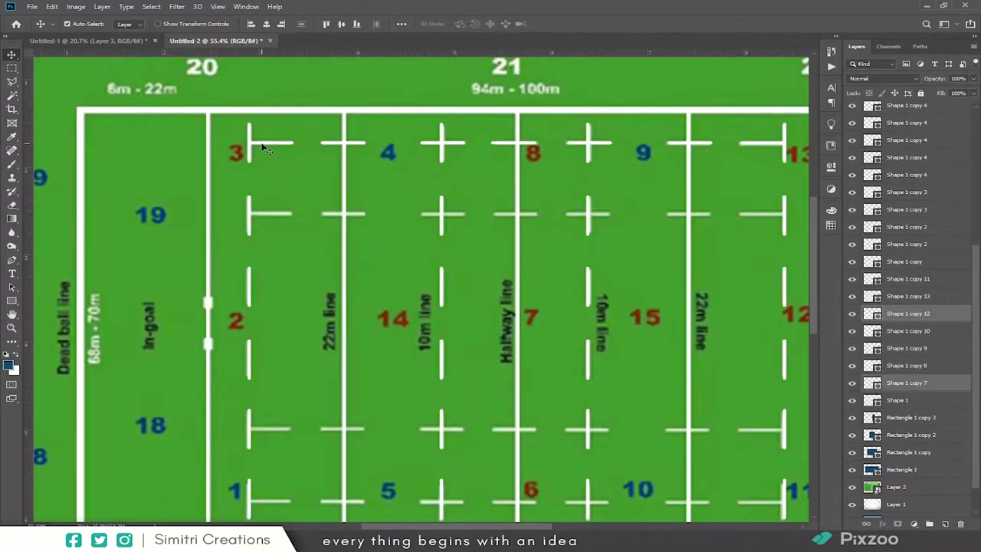
pyautogui.keyDown('shift'); pyautogui.click(889, 383); pyautogui.keyUp('shift')
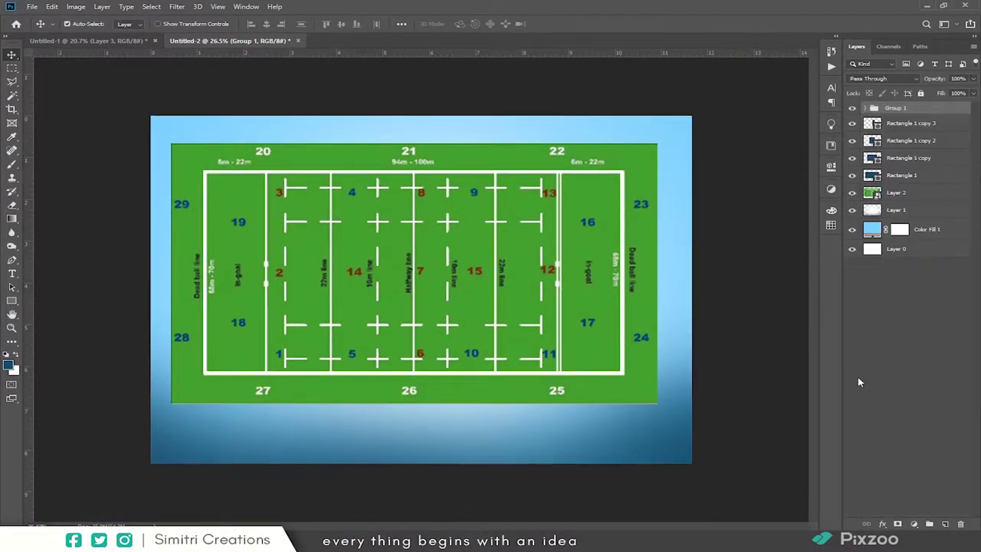
# - Group the traced line layers and hide the green pitch photo
pyautogui.moveTo(891, 178); pyautogui.dragTo(864, 110)
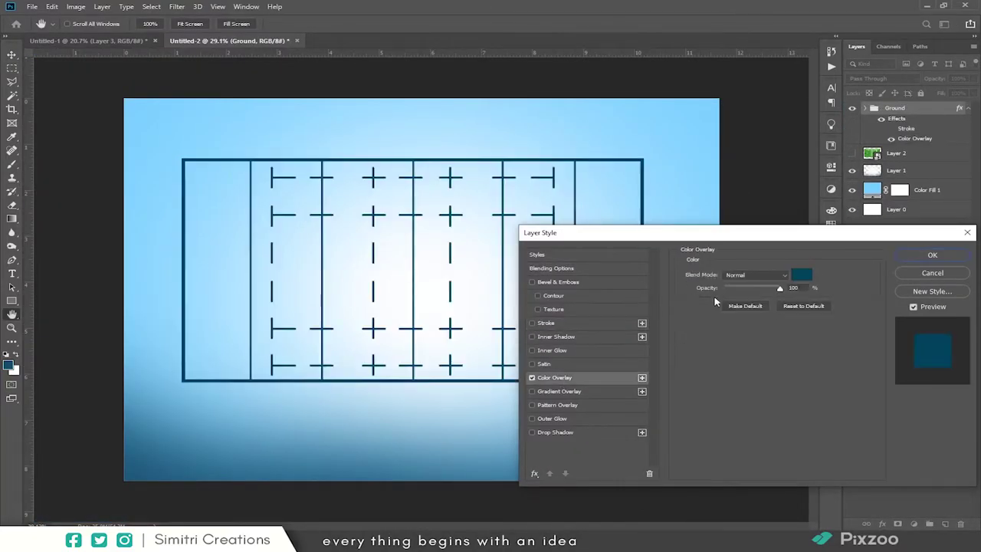
pyautogui.click(852, 144)
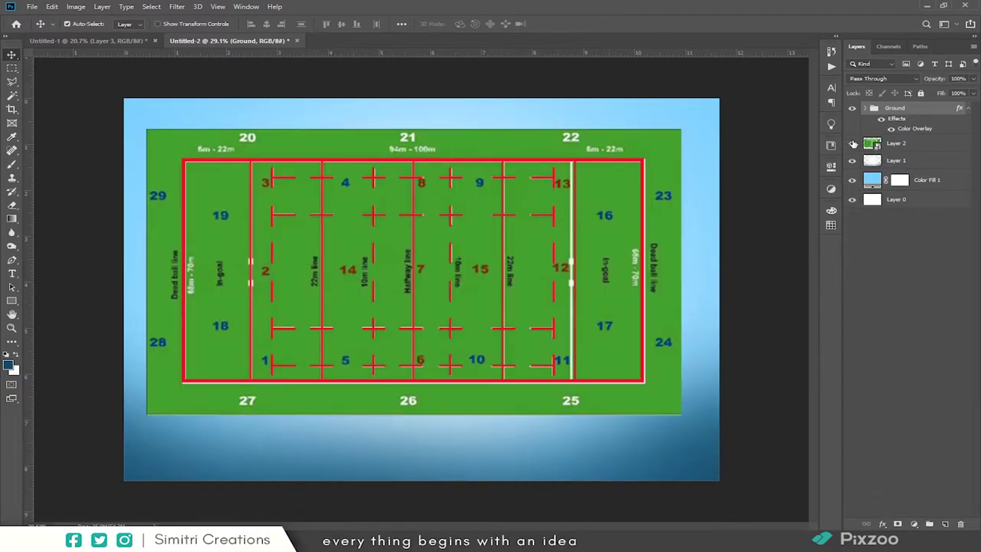
pyautogui.click(852, 144)
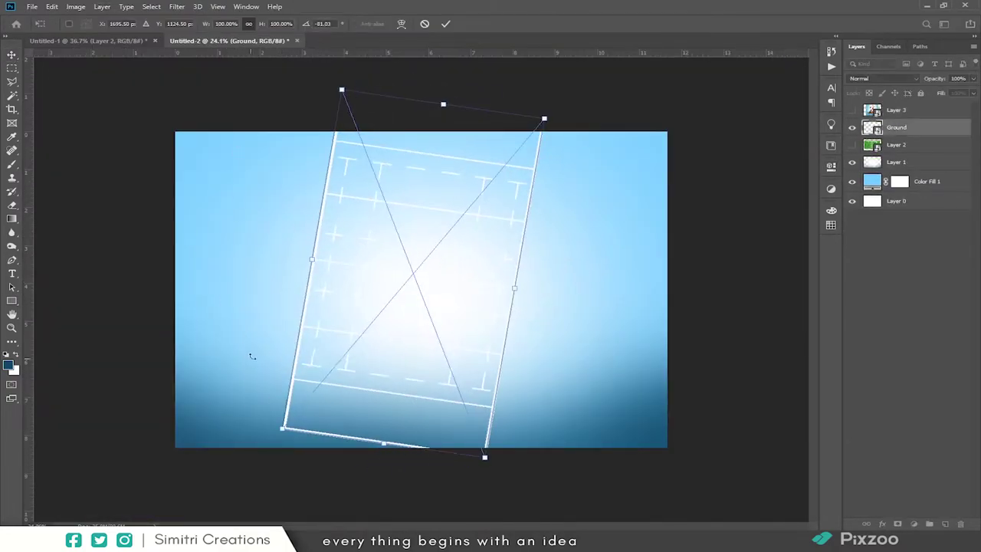
# - Rotate and perspective-distort the Ground lines into a receding floor at the canvas bottom
pyautogui.moveTo(373, 466); pyautogui.dragTo(448, 410)
pyautogui.moveTo(605, 202); pyautogui.dragTo(568, 325)
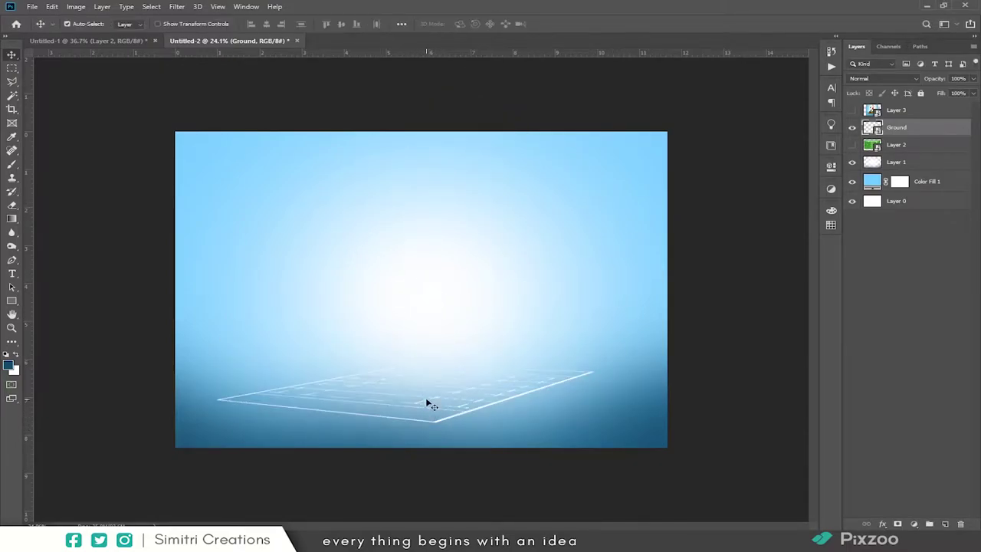
pyautogui.hotkey('ctrl', '+')
pyautogui.hotkey('ctrl', 't')
pyautogui.hotkey('ctrl', 't')
pyautogui.moveTo(488, 296); pyautogui.dragTo(473, 347)
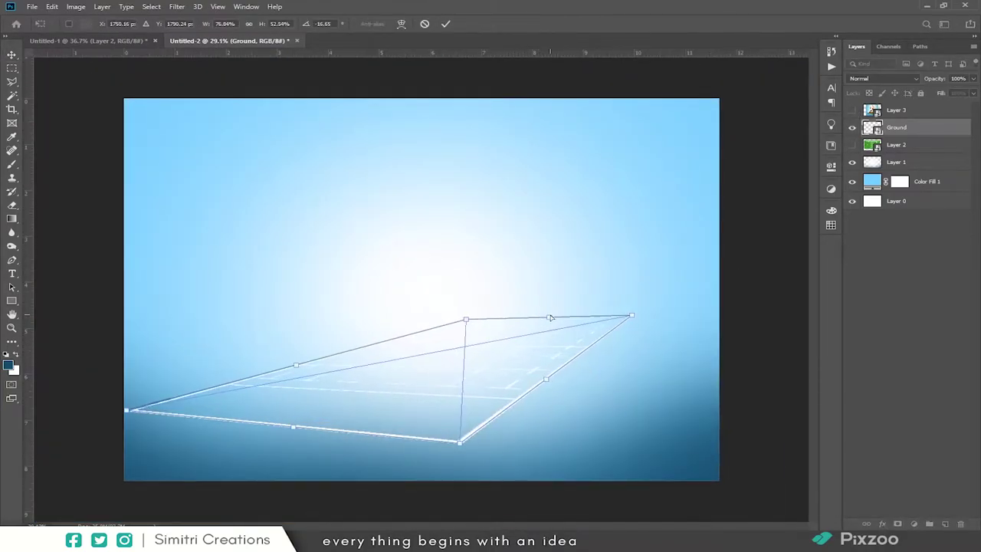
pyautogui.moveTo(549, 316); pyautogui.dragTo(467, 432)
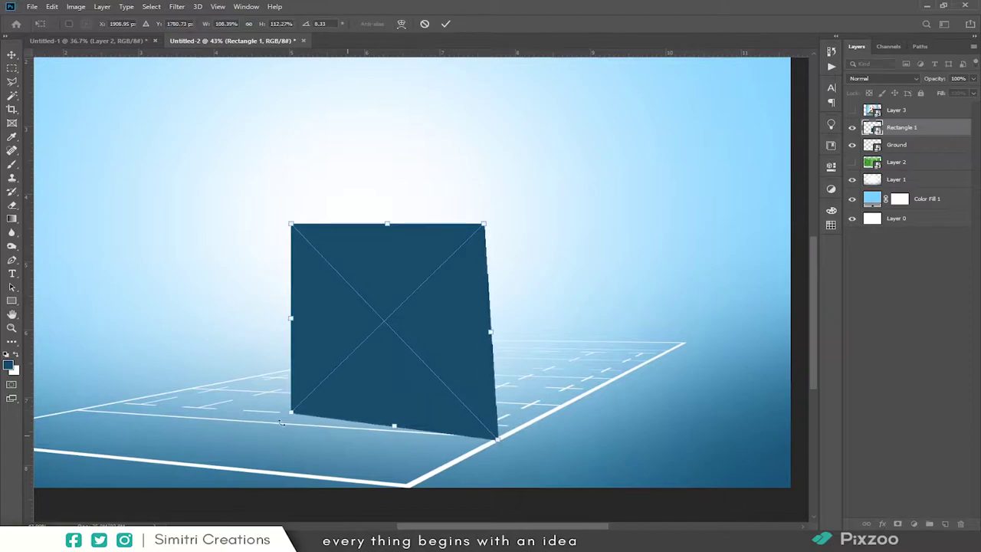
# - Skew the dark-blue rectangle's corners onto the perspective floor plane
pyautogui.moveTo(292, 414); pyautogui.dragTo(87, 406)
pyautogui.moveTo(483, 223); pyautogui.dragTo(657, 345)
pyautogui.moveTo(292, 224); pyautogui.dragTo(401, 350)
pyautogui.scroll(5, 401, 350)
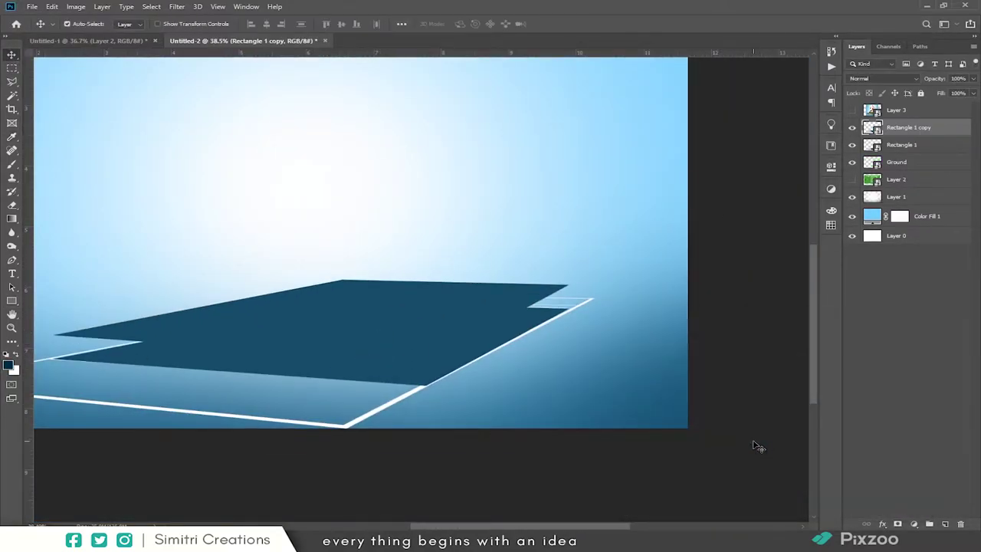
# - Give Rectangle 1 copy a light green Color Overlay layer style
pyautogui.doubleClick(947, 133)
pyautogui.click(532, 376)
pyautogui.click(801, 274)
pyautogui.click(740, 421)
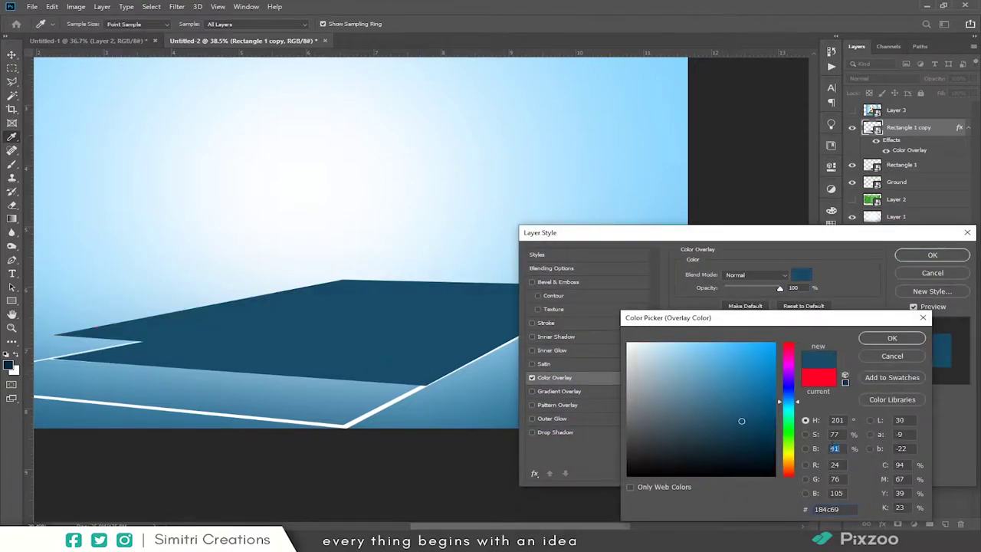
pyautogui.click(887, 340)
pyautogui.click(801, 275)
pyautogui.click(738, 438)
pyautogui.click(891, 337)
pyautogui.click(932, 255)
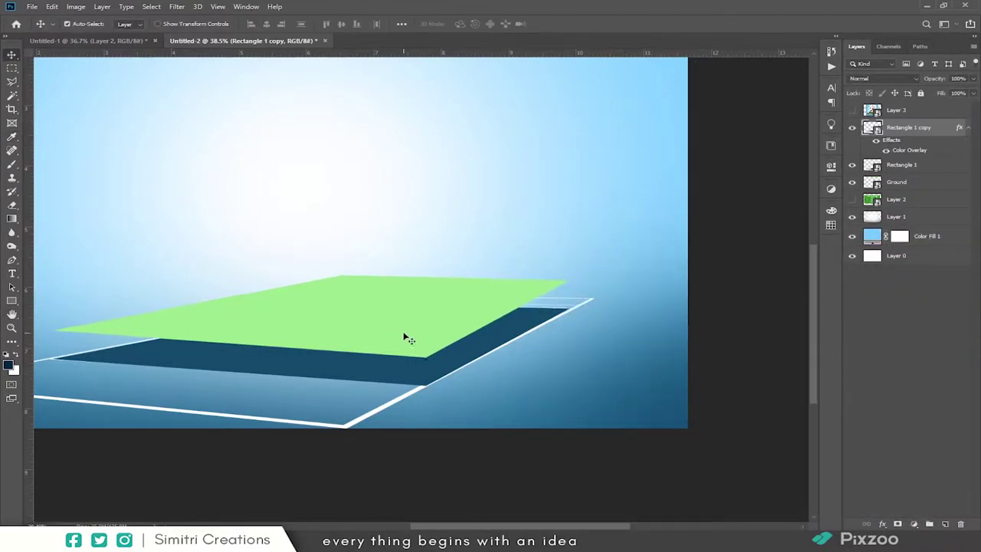
# - Raise the green slab copy and open grass-texture_1136-13.jpg
pyautogui.hotkey('ctrl', 't')
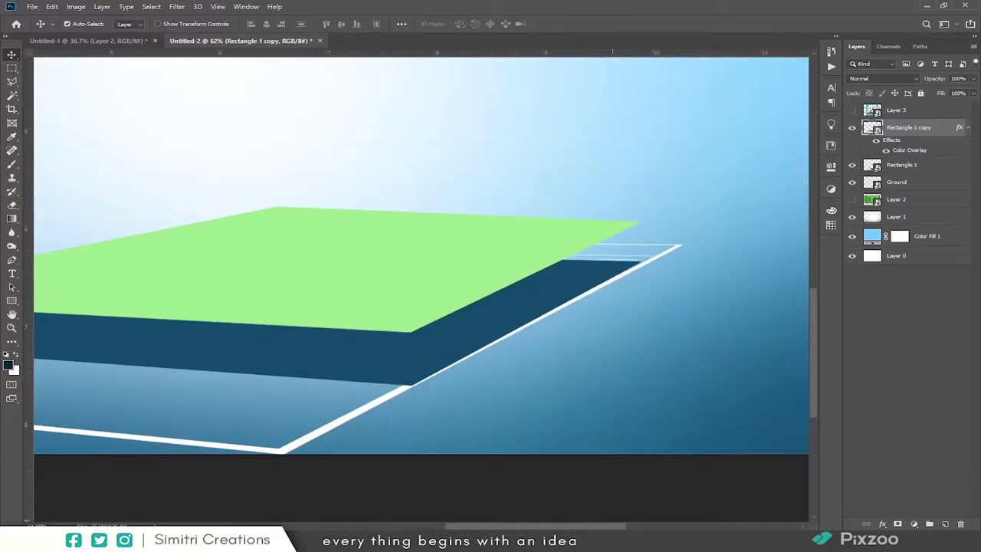
pyautogui.hotkey('ctrl', 'o')
pyautogui.scroll(-3, 214, 110)
# - Bring the grass texture into the poster and distort it onto the light-green slab
pyautogui.doubleClick(412, 121)
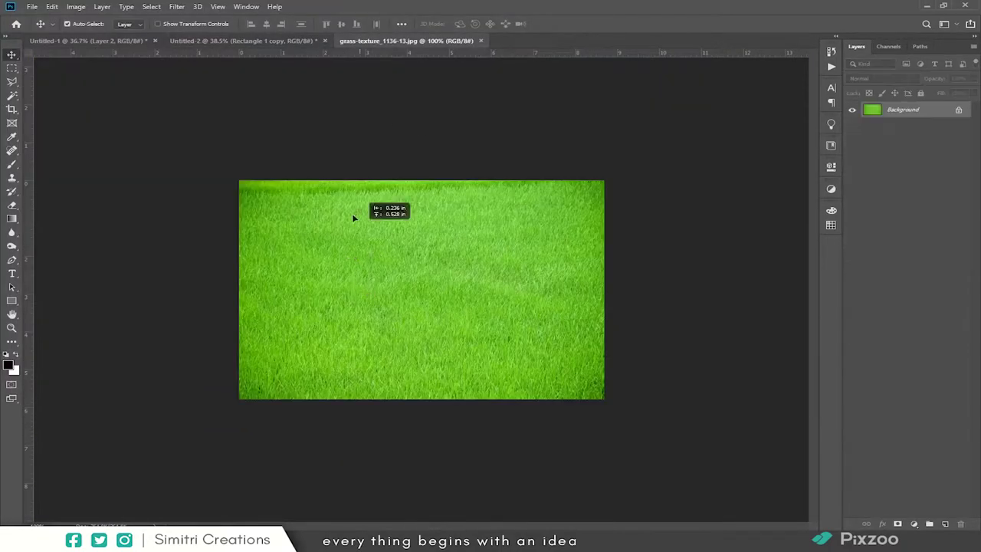
pyautogui.moveTo(354, 218); pyautogui.dragTo(358, 241)
pyautogui.hotkey('ctrl', 't')
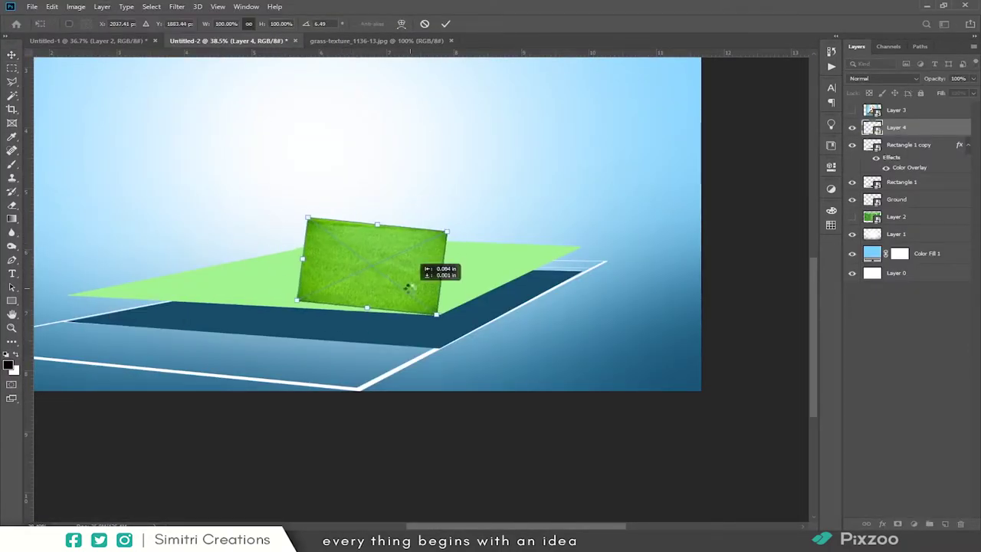
pyautogui.moveTo(307, 293); pyautogui.dragTo(70, 293)
pyautogui.moveTo(448, 293)
pyautogui.mouseDown()
pyautogui.moveTo(479, 290)
pyautogui.moveTo(273, 253)
pyautogui.mouseUp()
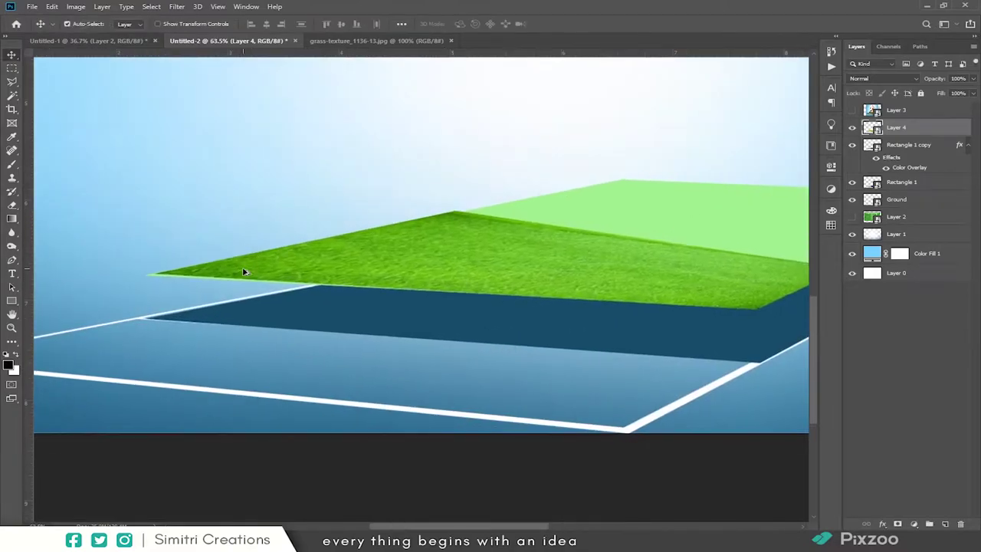
pyautogui.scroll(5, 241, 270)
pyautogui.scroll(-3, 474, 211)
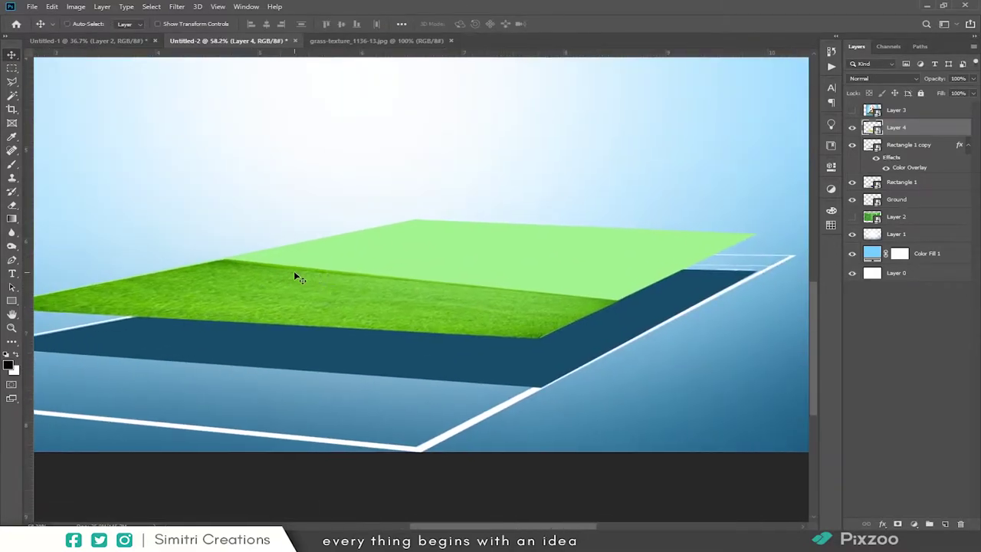
pyautogui.moveTo(473, 211); pyautogui.dragTo(186, 266)
# - Duplicate the grass further back and reshape the copy to fit the plane
pyautogui.moveTo(207, 303); pyautogui.dragTo(387, 261)
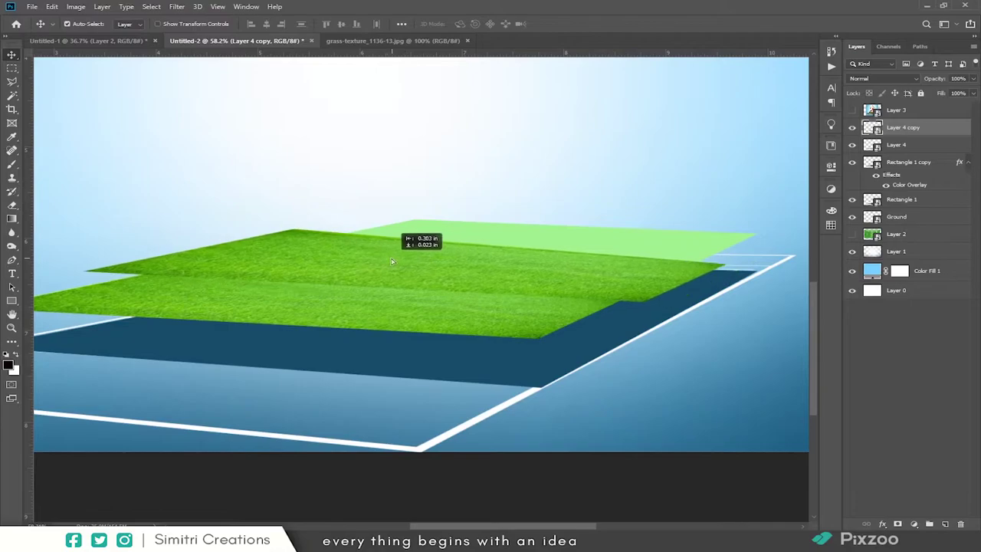
pyautogui.hotkey('ctrl', 't')
pyautogui.moveTo(613, 285); pyautogui.dragTo(638, 278)
pyautogui.moveTo(217, 252); pyautogui.dragTo(225, 261)
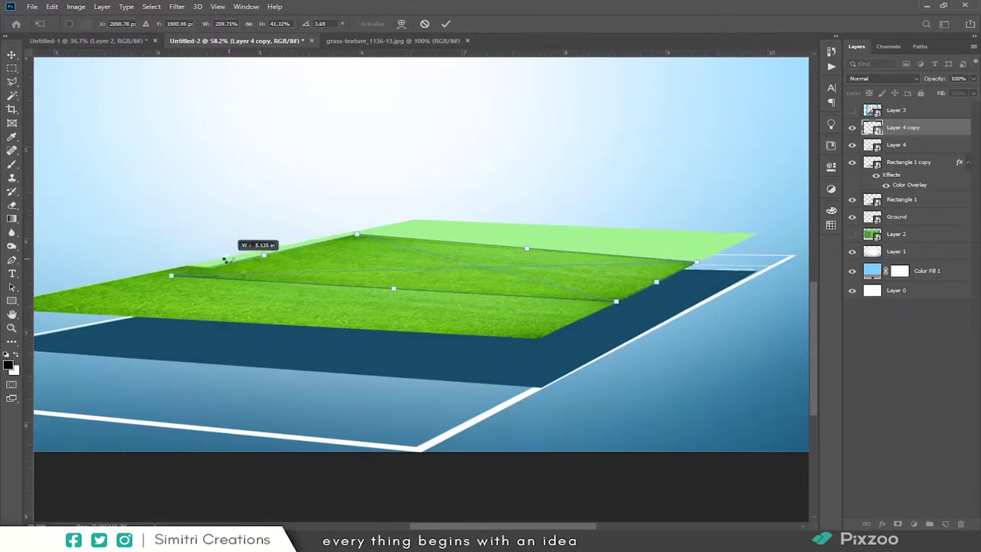
pyautogui.press('Return')
pyautogui.scroll(1, 377, 296)
# - Add a second grass copy skewed to the plane's far and right edges
pyautogui.moveTo(376, 296); pyautogui.dragTo(514, 312)
pyautogui.hotkey('ctrl', 't')
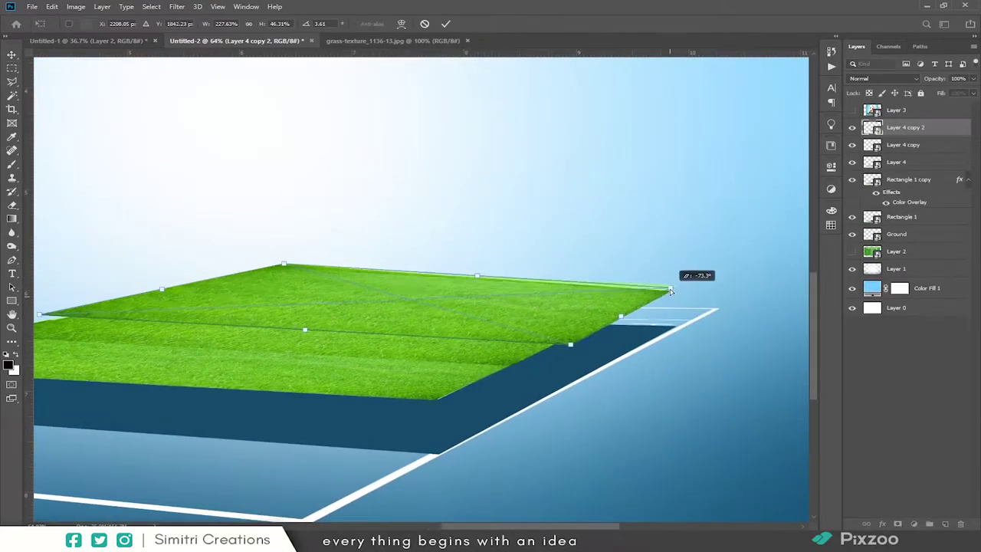
pyautogui.moveTo(291, 265); pyautogui.dragTo(299, 268)
pyautogui.moveTo(570, 344); pyautogui.dragTo(580, 329)
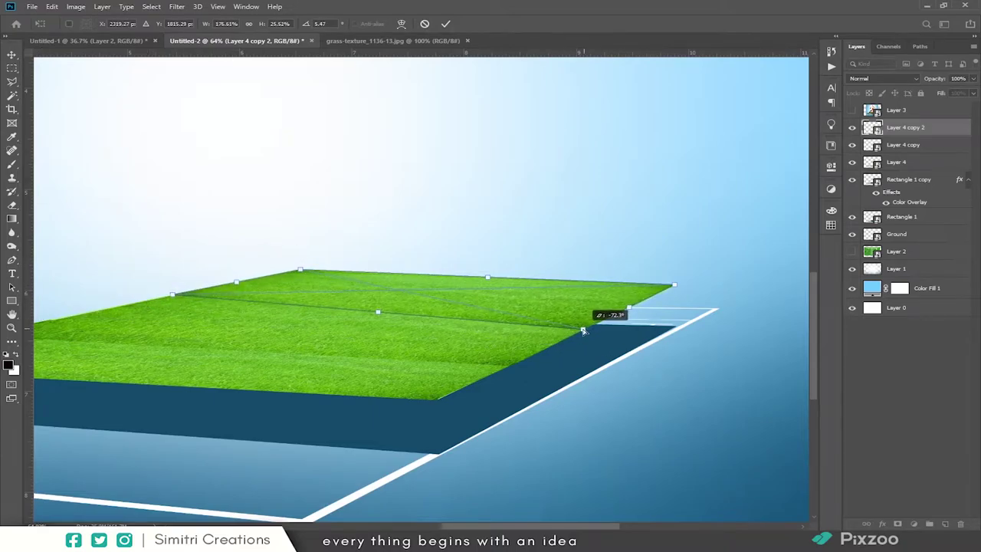
# - Brush the grass copies' masks with a size-100 brush to blend the seams
pyautogui.press('b')
pyautogui.hscroll(-5, 647, 340)
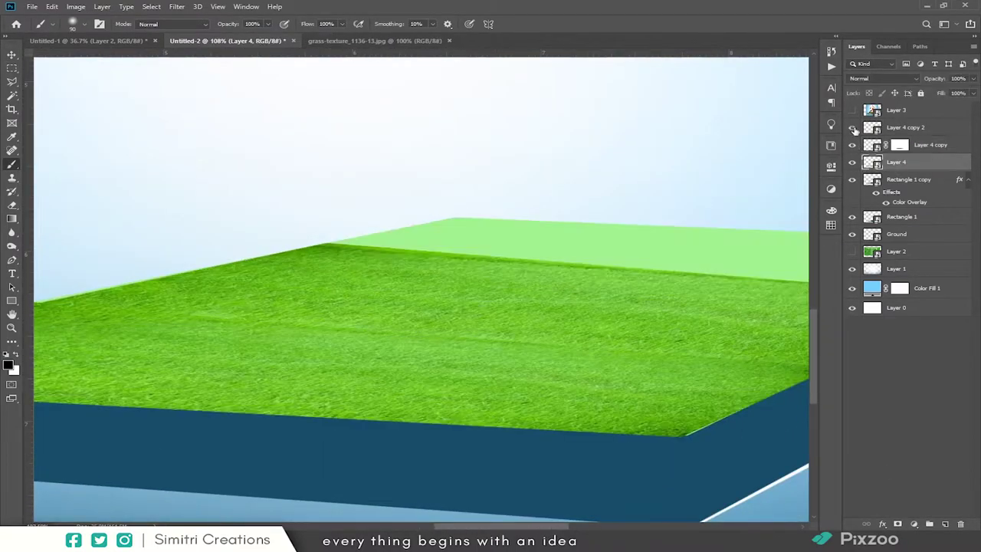
pyautogui.click(899, 127)
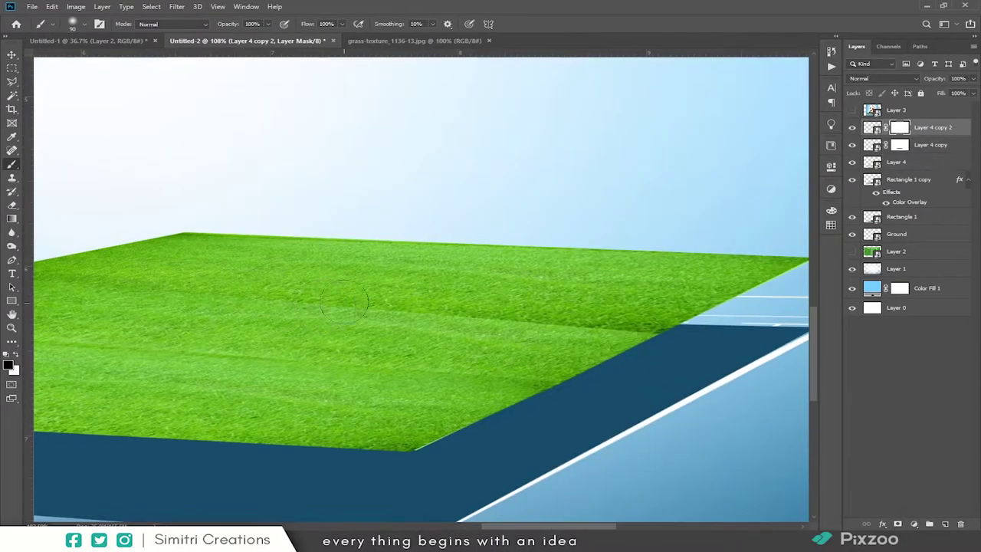
pyautogui.scroll(3, 460, 345)
pyautogui.hscroll(3, 509, 377)
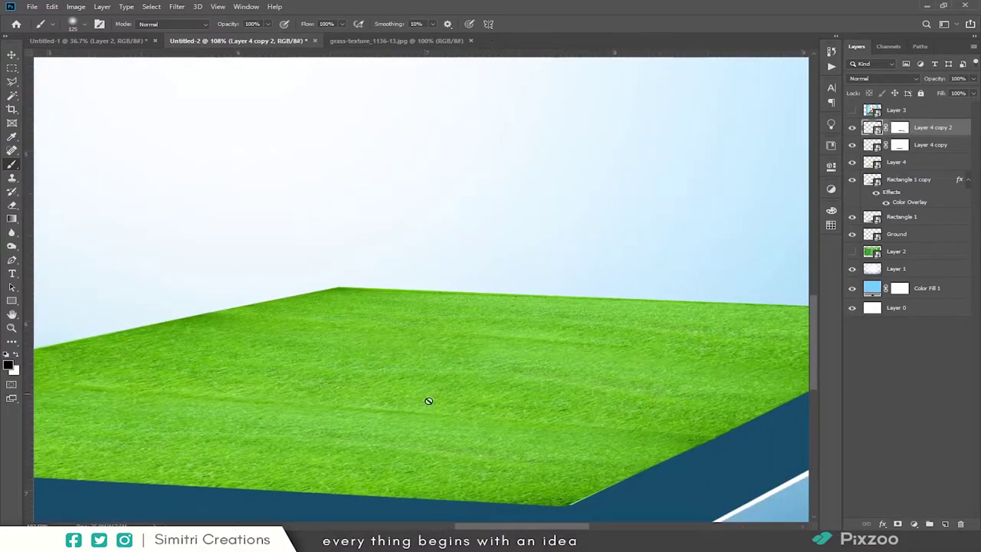
pyautogui.hscroll(3, 428, 401)
pyautogui.press('[')
pyautogui.click(889, 129)
pyautogui.click(852, 128)
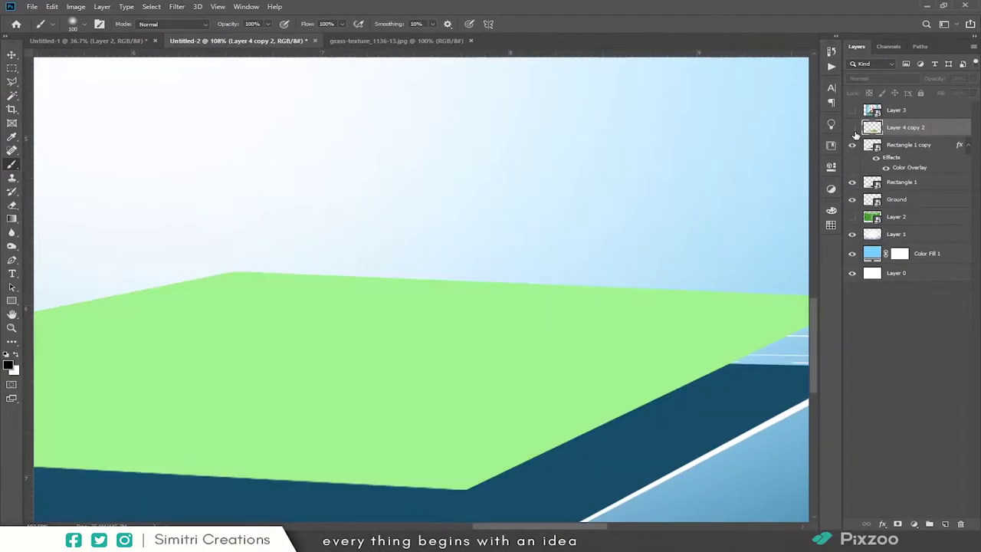
pyautogui.doubleClick(853, 130)
# - Merge the grass copies, clip them to the slab top, and clear its overlay
pyautogui.hotkey('ctrl', 'e')
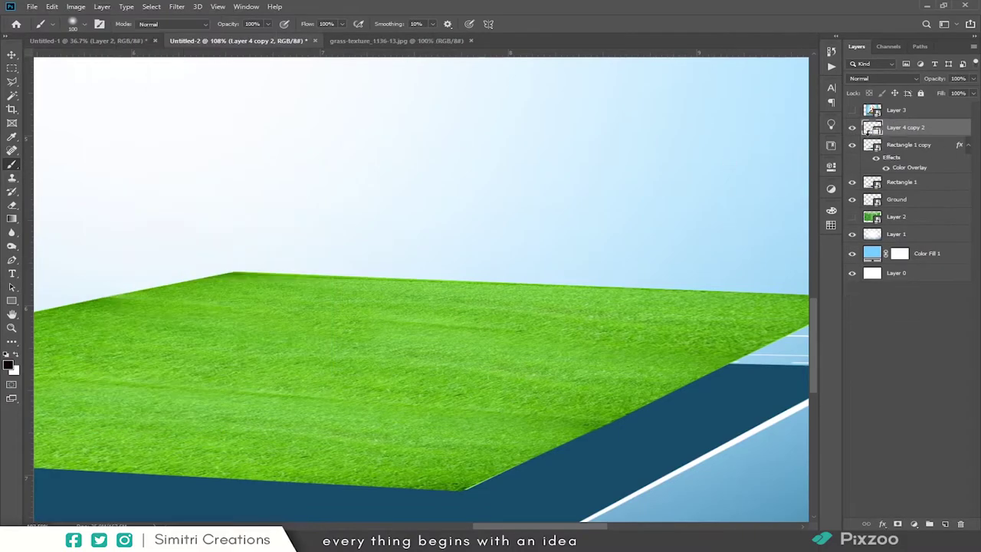
pyautogui.hotkey('ctrl', 'alt', 'g')
pyautogui.rightClick(904, 145)
pyautogui.click(767, 365)
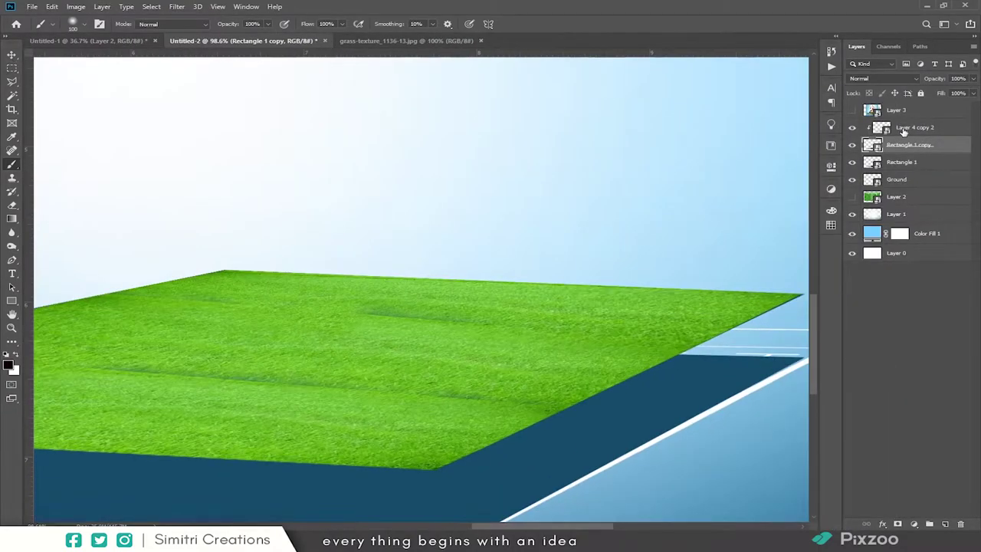
# - Clear the slab layer's effects and open its smart object contents
pyautogui.hotkey('ctrl', 'alt', 'z')
pyautogui.hotkey('ctrl', 'alt', 'z')
pyautogui.rightClick(904, 144)
pyautogui.click(766, 368)
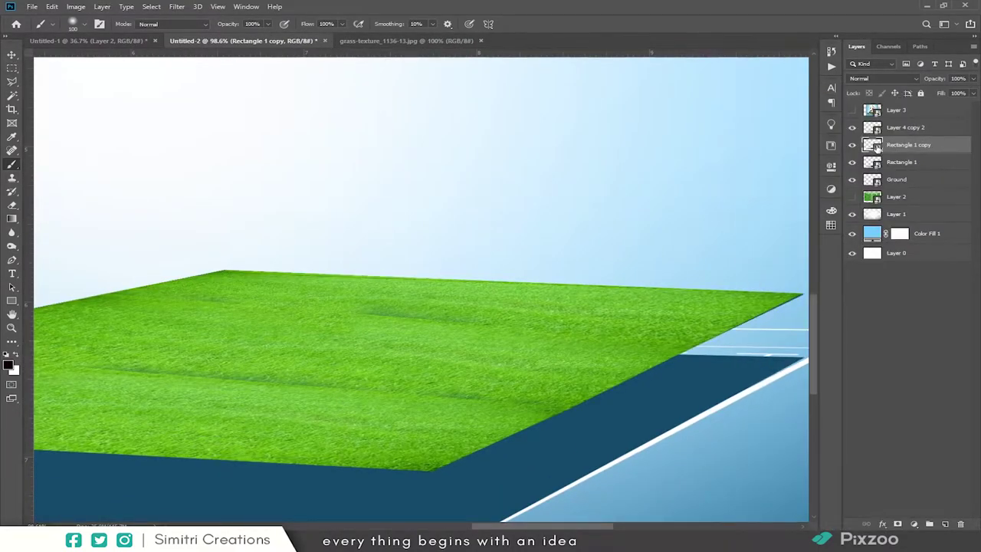
pyautogui.doubleClick(874, 145)
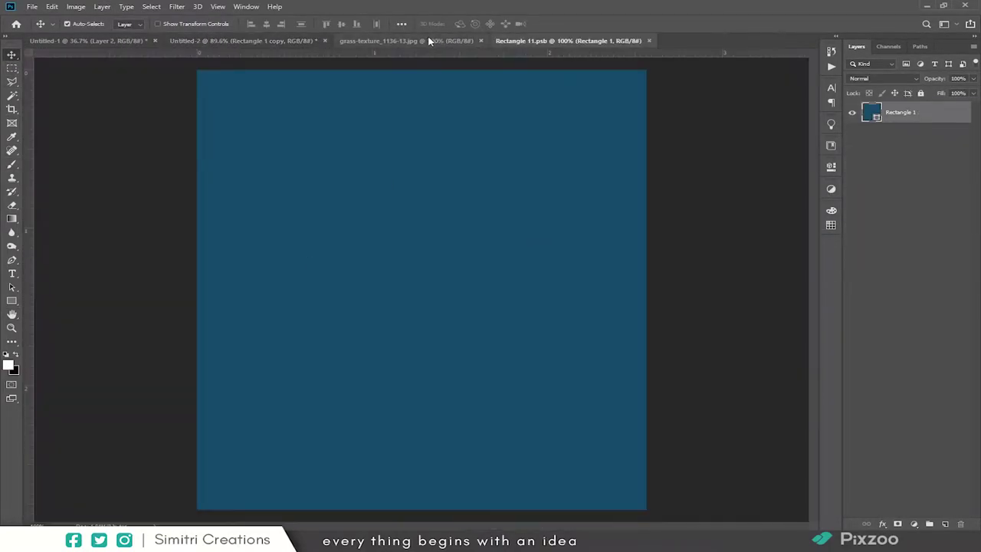
# - Fill the smart object with stretched, duplicated grass strips merged into one layer
pyautogui.moveTo(427, 39); pyautogui.dragTo(403, 321)
pyautogui.moveTo(523, 369)
pyautogui.mouseDown()
pyautogui.moveTo(558, 341)
pyautogui.moveTo(584, 357)
pyautogui.mouseUp()
pyautogui.moveTo(416, 283); pyautogui.dragTo(416, 335)
pyautogui.press('Return')
pyautogui.keyDown('alt'); pyautogui.moveTo(389, 400); pyautogui.dragTo(359, 298); pyautogui.keyUp('alt')
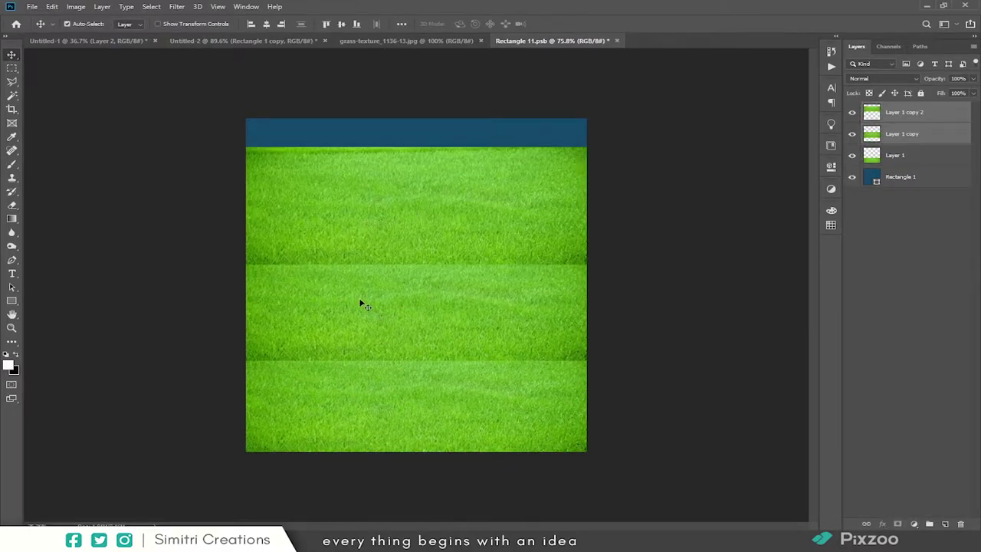
pyautogui.hotkey('alt', 'shift', '[')
pyautogui.hotkey('alt', 'shift', '[')
pyautogui.hotkey('ctrl', 'e')
# - Spot-heal the two horizontal grass seams, then save and close the smart object
pyautogui.press('j')
pyautogui.moveTo(246, 258); pyautogui.dragTo(587, 257)
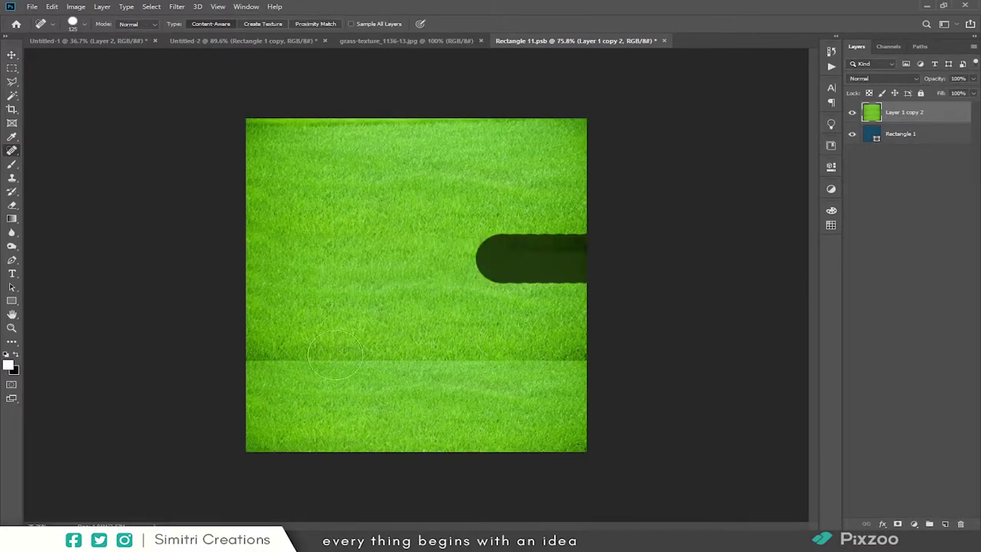
pyautogui.moveTo(250, 360); pyautogui.dragTo(587, 360)
pyautogui.hotkey('ctrl', 's')
pyautogui.hotkey('ctrl', 'w')
# - Draw a white rectangle and distort it into the right wall under the grass edge
pyautogui.click(484, 41)
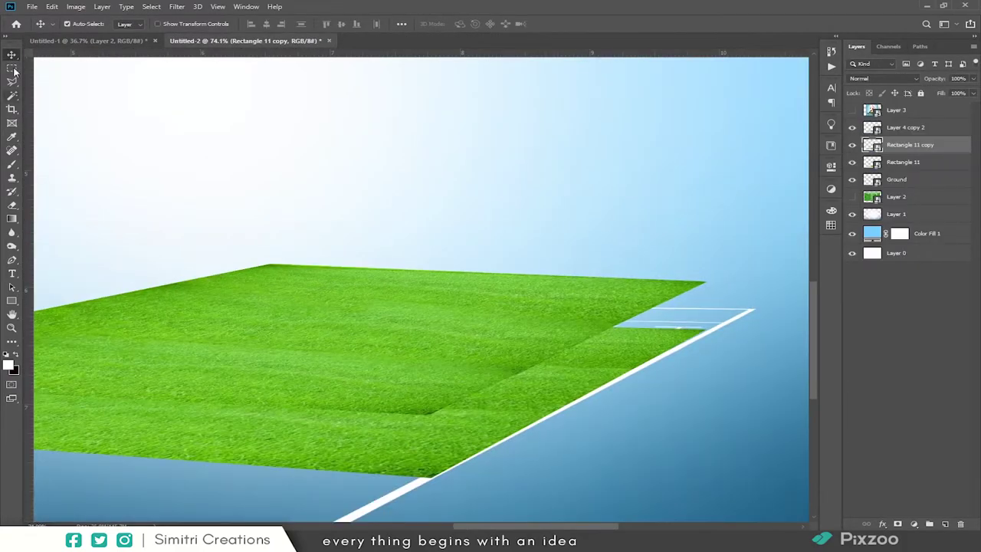
pyautogui.keyDown('alt'); pyautogui.scroll(-2, 403, 331); pyautogui.keyUp('alt')
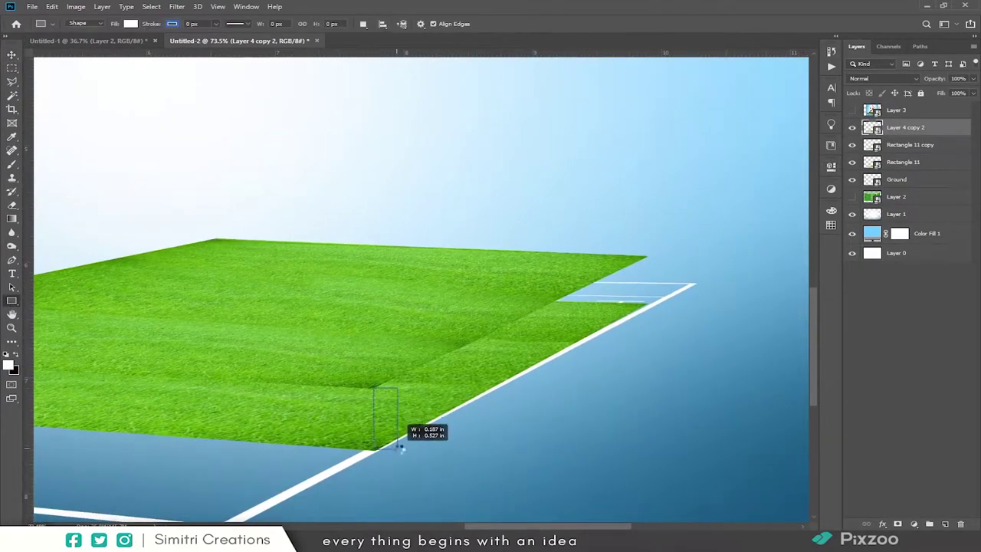
pyautogui.keyDown('alt'); pyautogui.scroll(-1, 48, 244); pyautogui.keyUp('alt')
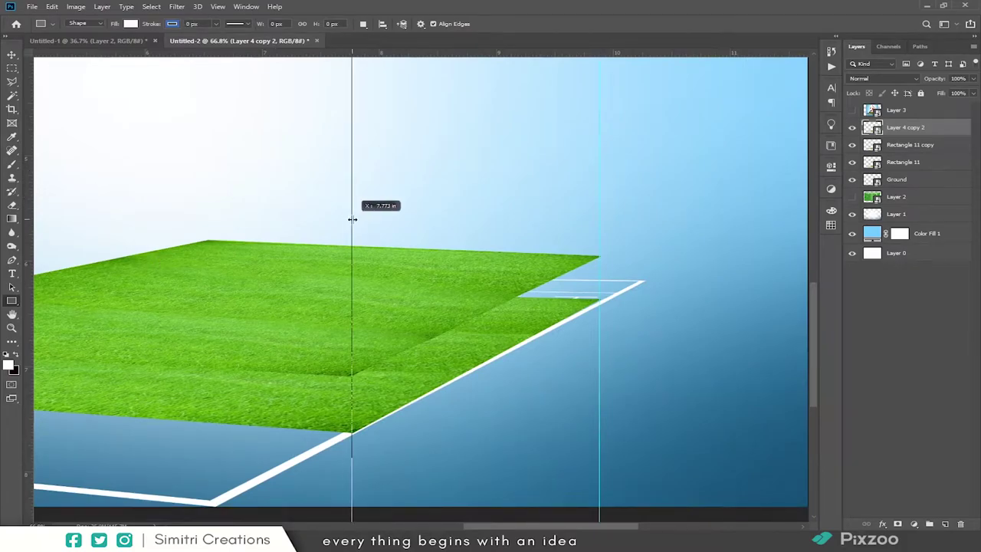
pyautogui.moveTo(597, 430); pyautogui.dragTo(606, 283)
pyautogui.hotkey('alt', 'l')
pyautogui.click(805, 163)
pyautogui.hotkey('ctrl', 't')
pyautogui.press('Return')
pyautogui.scroll(5, 606, 319)
pyautogui.hotkey('ctrl', 't')
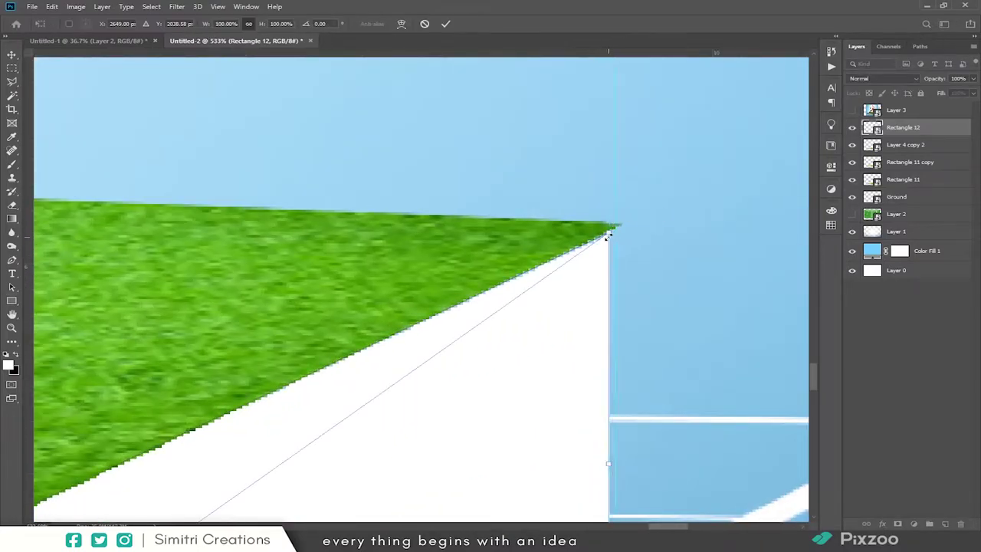
pyautogui.keyDown('alt'); pyautogui.scroll(-3, 554, 345); pyautogui.keyUp('alt')
pyautogui.moveTo(554, 346); pyautogui.dragTo(575, 309)
pyautogui.scroll(-3, 533, 238)
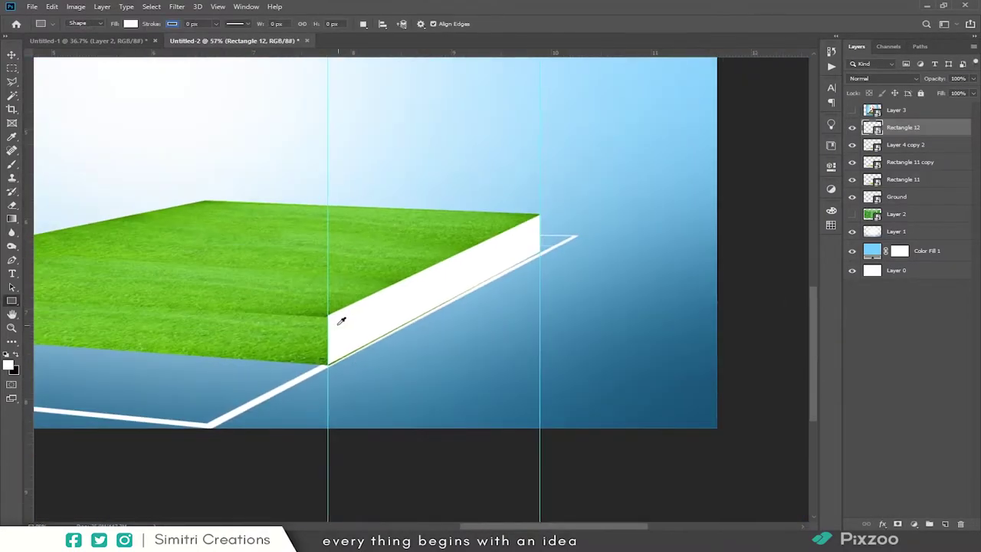
pyautogui.scroll(2, 326, 355)
pyautogui.scroll(2, 326, 354)
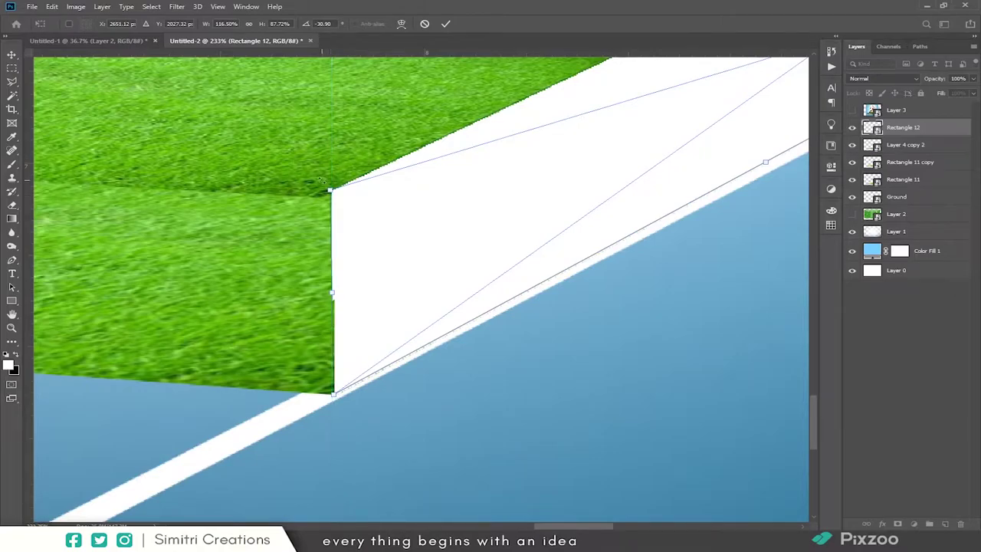
pyautogui.press('Return')
# - Duplicate the white wall, flip it horizontally and fit it along the front-left grass edge
pyautogui.hotkey('ctrl', 'j')
pyautogui.keyDown('alt'); pyautogui.scroll(-3, 339, 182); pyautogui.keyUp('alt')
pyautogui.hotkey('ctrl', 't')
pyautogui.rightClick(398, 254)
pyautogui.click(442, 358)
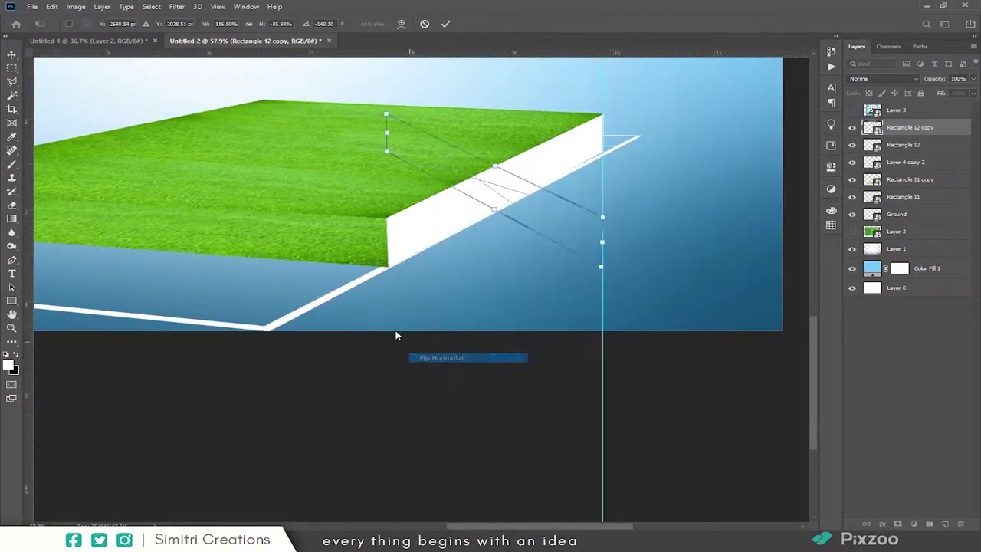
pyautogui.scroll(-2, 540, 272)
pyautogui.moveTo(540, 272); pyautogui.dragTo(482, 432)
pyautogui.scroll(3, 482, 431)
pyautogui.scroll(-1, 381, 314)
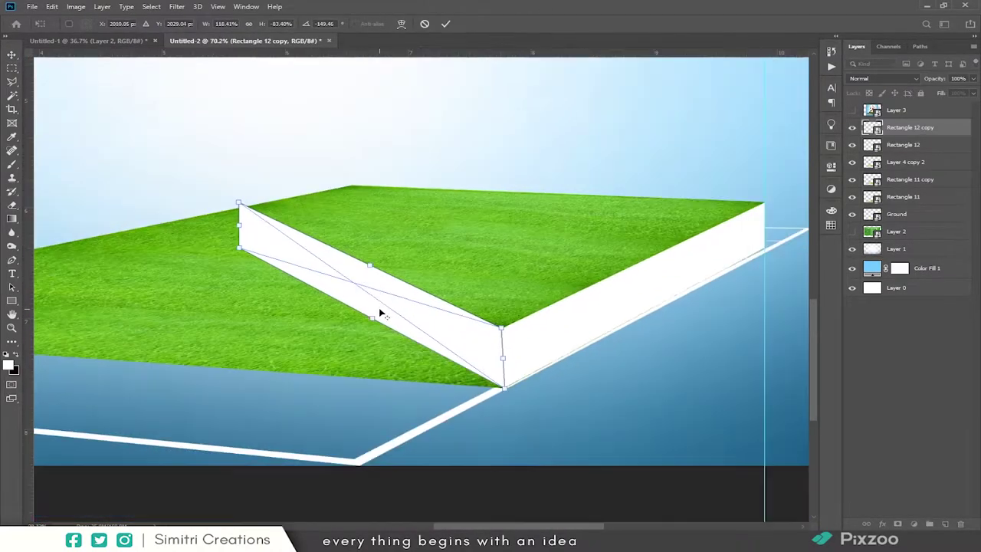
pyautogui.moveTo(381, 314)
pyautogui.mouseDown()
pyautogui.moveTo(314, 211)
pyautogui.moveTo(87, 300)
pyautogui.mouseUp()
pyautogui.press('Return')
pyautogui.keyDown('alt'); pyautogui.scroll(3, 197, 271); pyautogui.keyUp('alt')
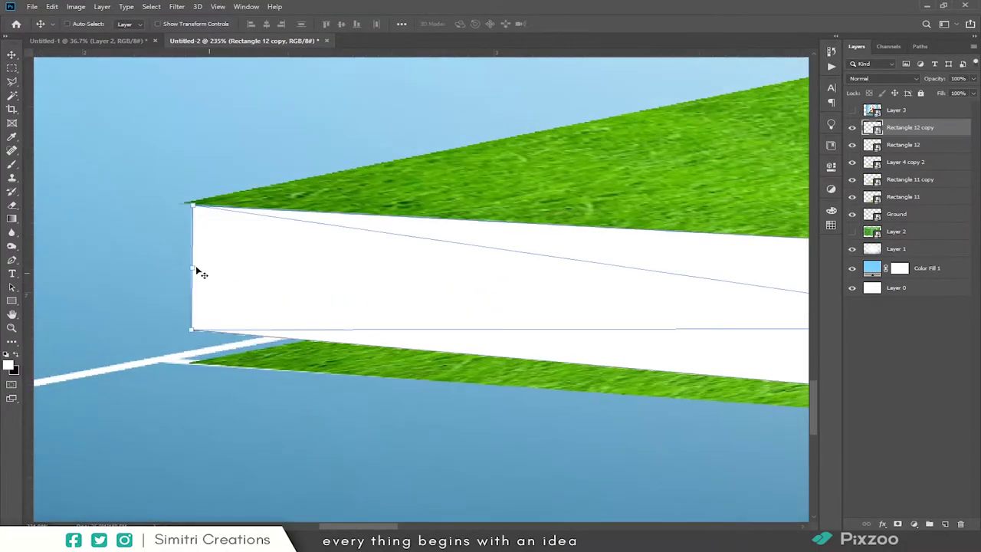
pyautogui.keyDown('alt'); pyautogui.scroll(-5, 197, 271); pyautogui.keyUp('alt')
pyautogui.keyDown('alt'); pyautogui.scroll(5, 491, 421); pyautogui.keyUp('alt')
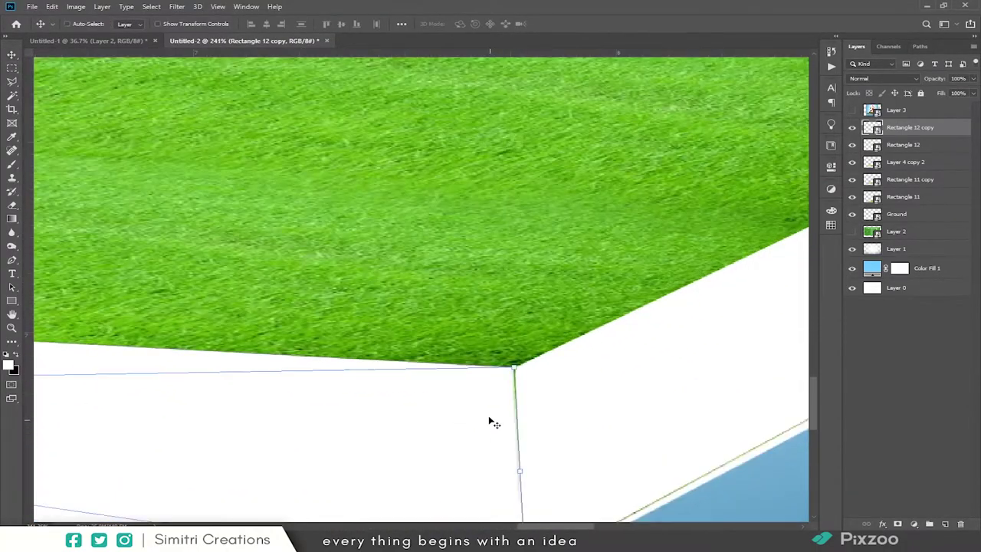
pyautogui.scroll(-5, 519, 361)
pyautogui.hotkey('ctrl', 'o')
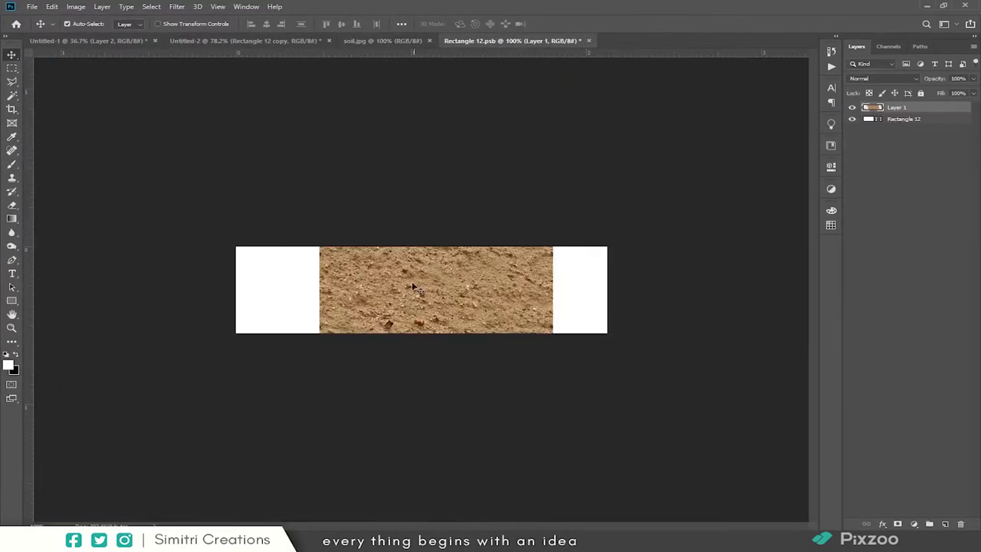
# - Place soil.jpg onto the wall and brush dark brown over the front soil face
pyautogui.moveTo(359, 274)
pyautogui.mouseDown()
pyautogui.moveTo(489, 298)
pyautogui.moveTo(350, 286)
pyautogui.mouseUp()
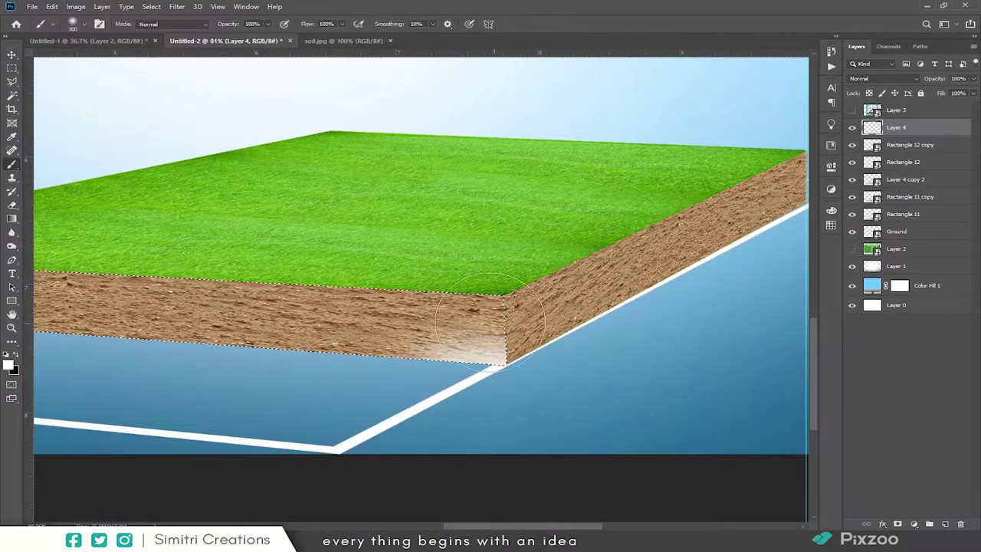
pyautogui.click(11, 365)
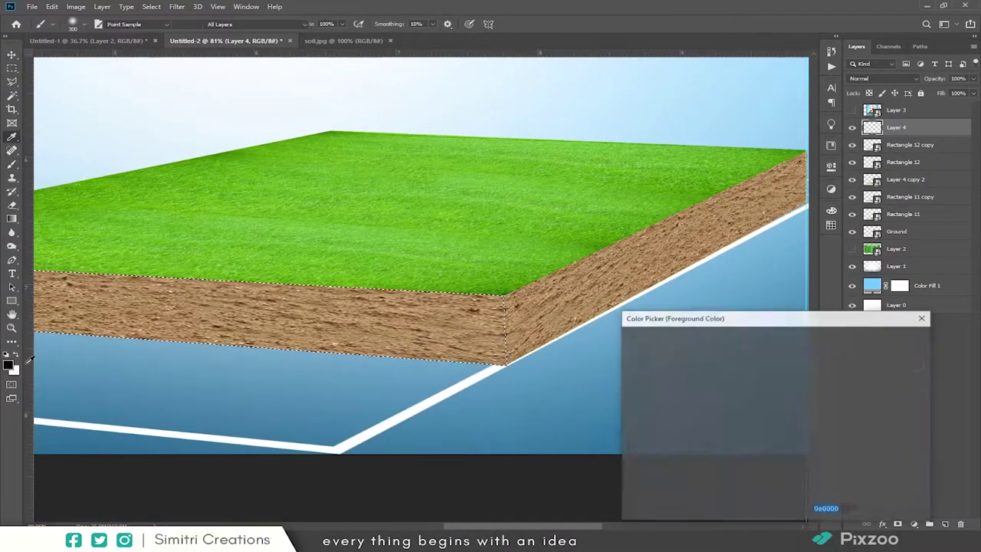
pyautogui.click(760, 437)
pyautogui.click(889, 337)
pyautogui.moveTo(491, 322); pyautogui.dragTo(244, 253)
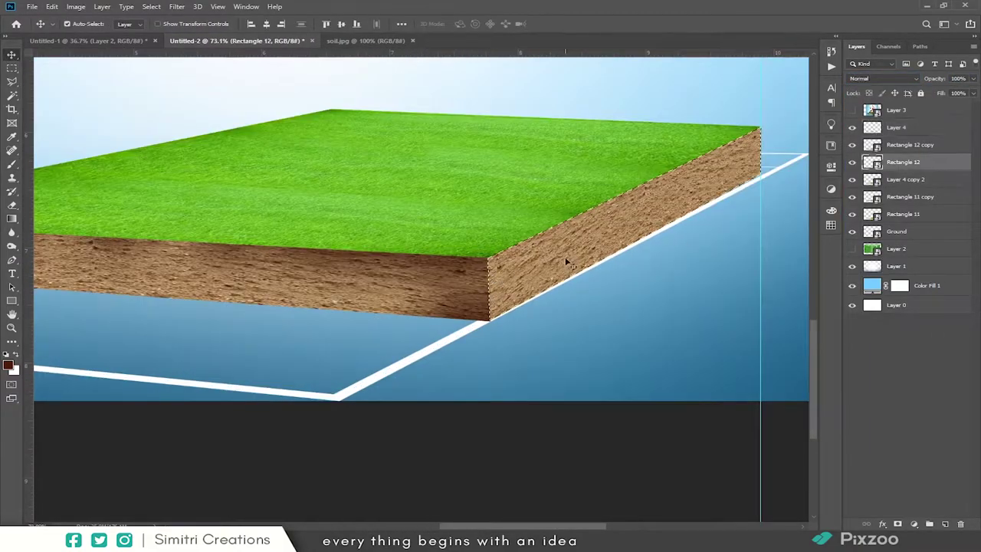
# - On a new shading layer, brush dark brown over the right soil face
pyautogui.click(10, 366)
pyautogui.click(887, 338)
pyautogui.hotkey('ctrl', 'shift', 'alt', 'n')
pyautogui.press('b')
pyautogui.moveTo(552, 352); pyautogui.dragTo(657, 328)
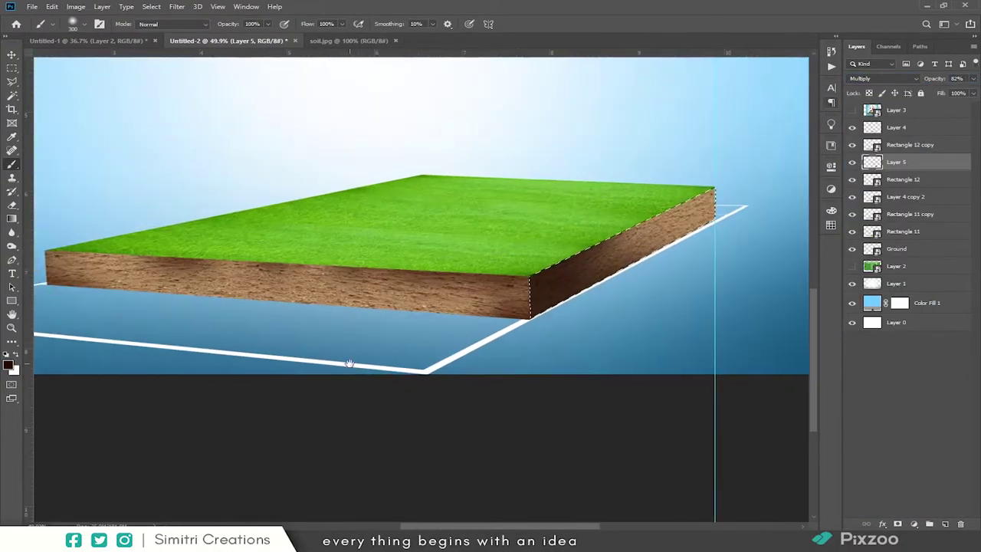
pyautogui.click(12, 55)
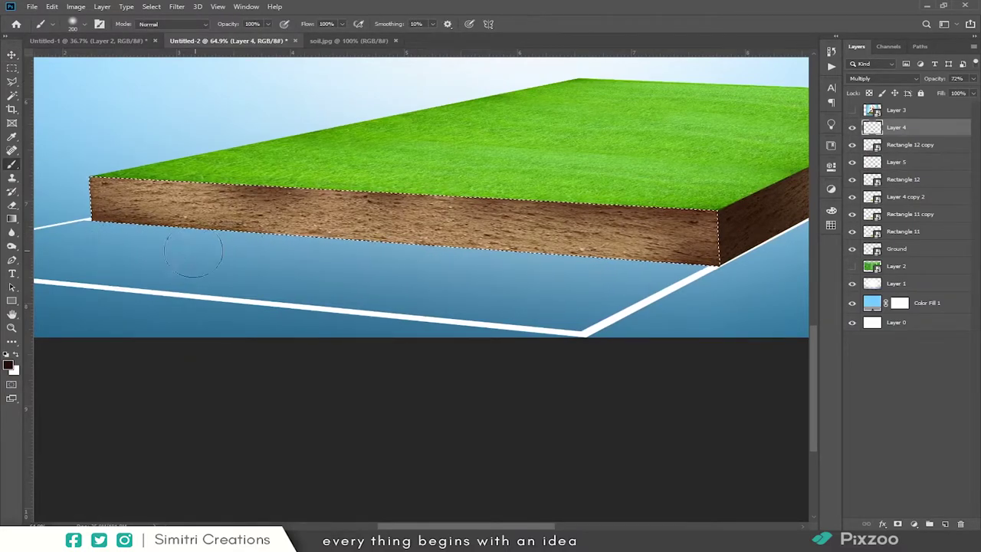
# - Bring the dried-soil texture into Untitled-2 and scale it along the pitch front
pyautogui.click(345, 40)
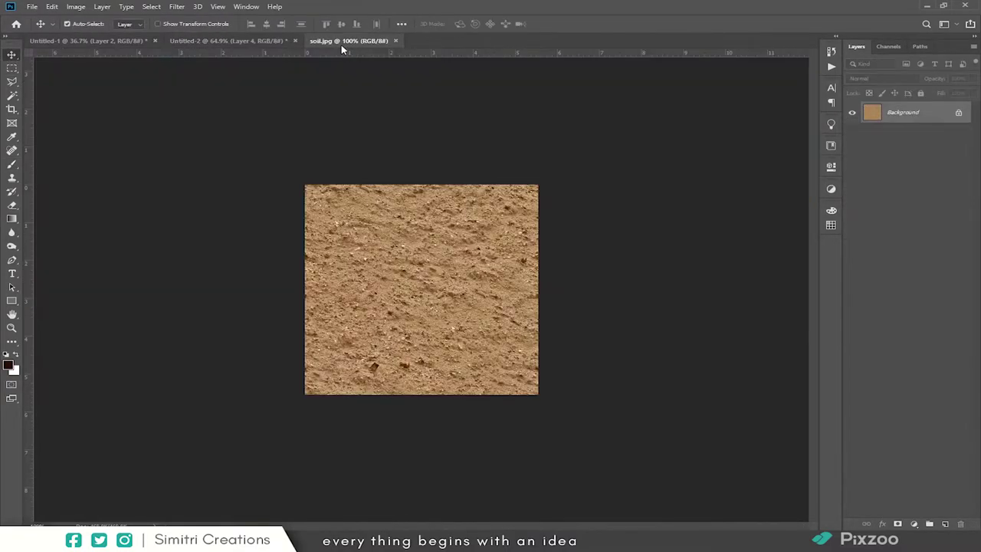
pyautogui.click(283, 41)
pyautogui.hotkey('ctrl', 'o')
pyautogui.doubleClick(256, 249)
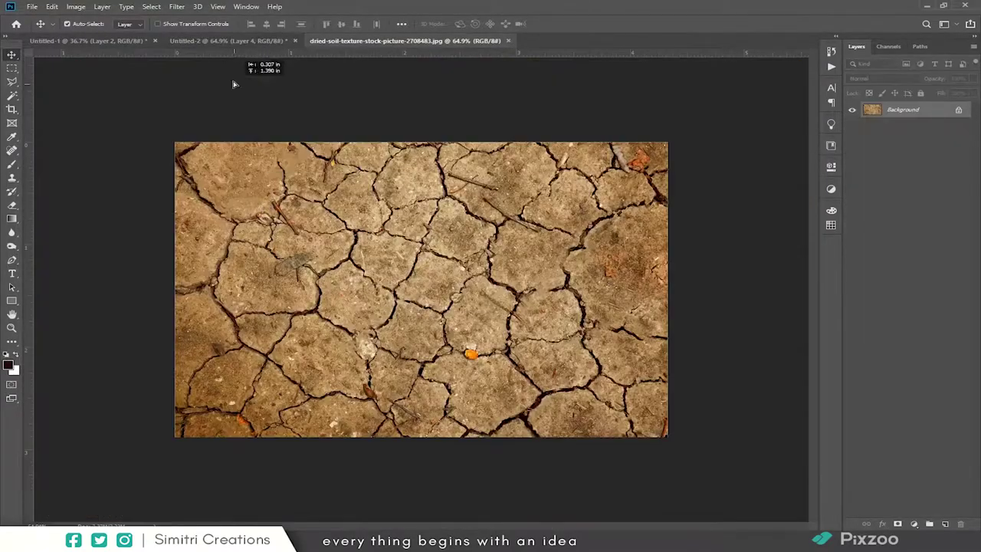
pyautogui.moveTo(234, 83); pyautogui.dragTo(291, 192)
pyautogui.hotkey('ctrl', 't')
pyautogui.moveTo(143, 101); pyautogui.dragTo(208, 143)
pyautogui.moveTo(212, 194)
pyautogui.mouseDown()
pyautogui.moveTo(402, 201)
pyautogui.moveTo(259, 212)
pyautogui.mouseUp()
# - Merge the soil pieces into one layer and clip it under the grass
pyautogui.scroll(3, 259, 211)
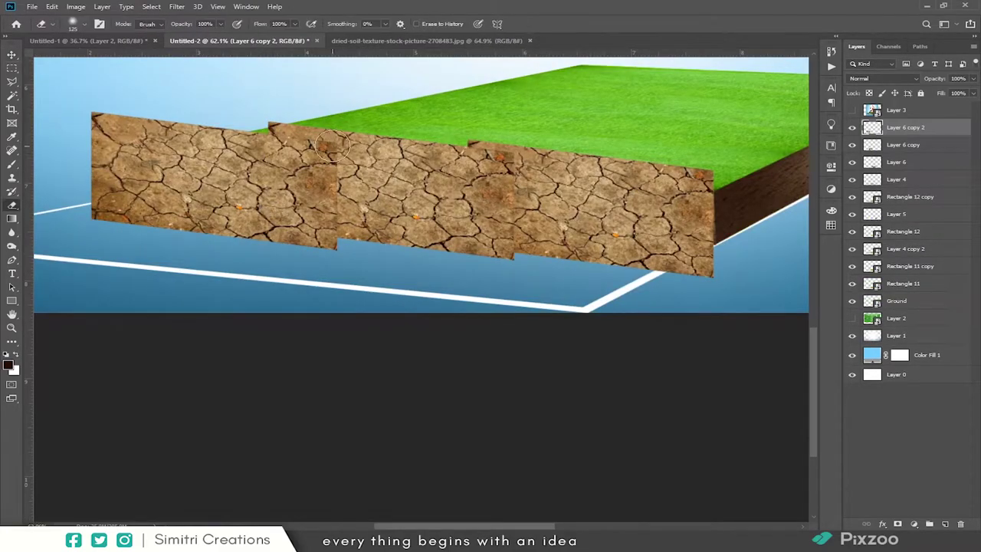
pyautogui.press('v')
pyautogui.click(905, 127)
pyautogui.keyDown('shift'); pyautogui.click(896, 162); pyautogui.keyUp('shift')
pyautogui.hotkey('ctrl', 'e')
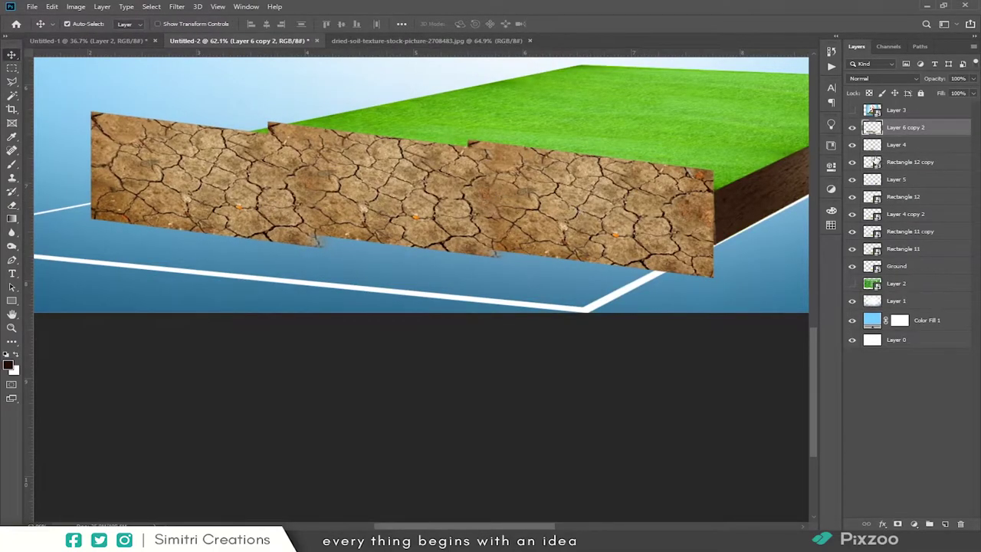
pyautogui.moveTo(905, 127); pyautogui.dragTo(901, 153)
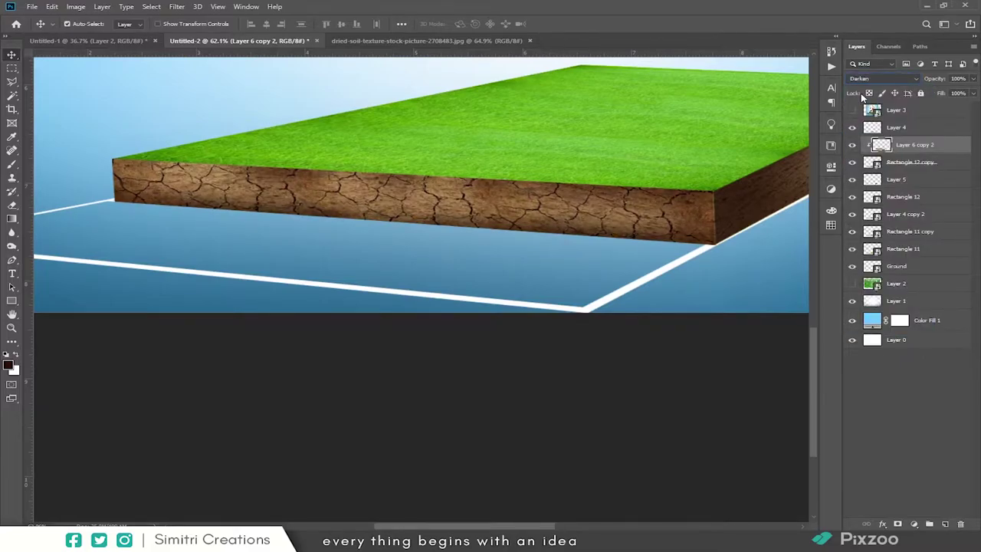
pyautogui.scroll(-3, 384, 198)
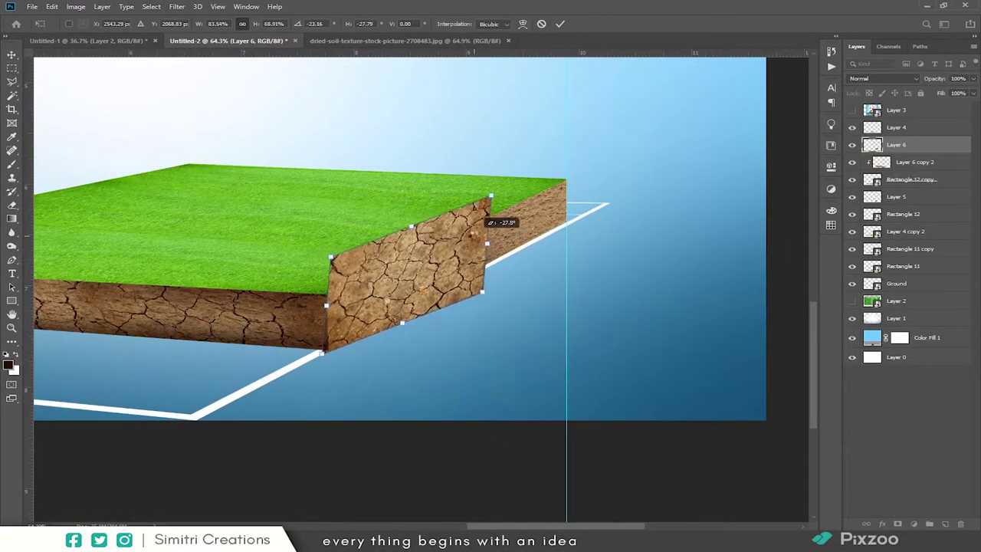
# - Rotate soil onto the side face and clip it to the right wall
pyautogui.moveTo(523, 252); pyautogui.dragTo(422, 287)
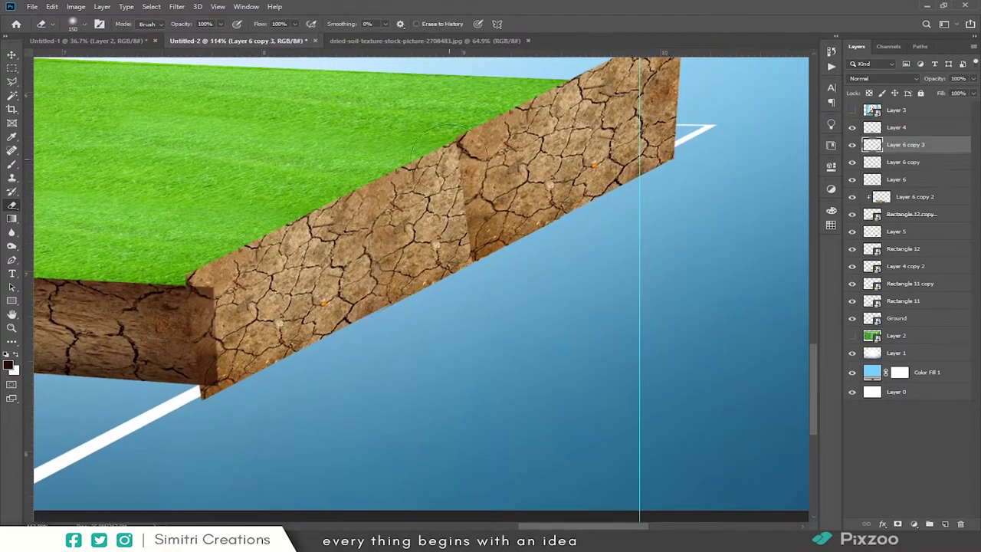
pyautogui.click(11, 55)
pyautogui.moveTo(904, 144); pyautogui.dragTo(897, 194)
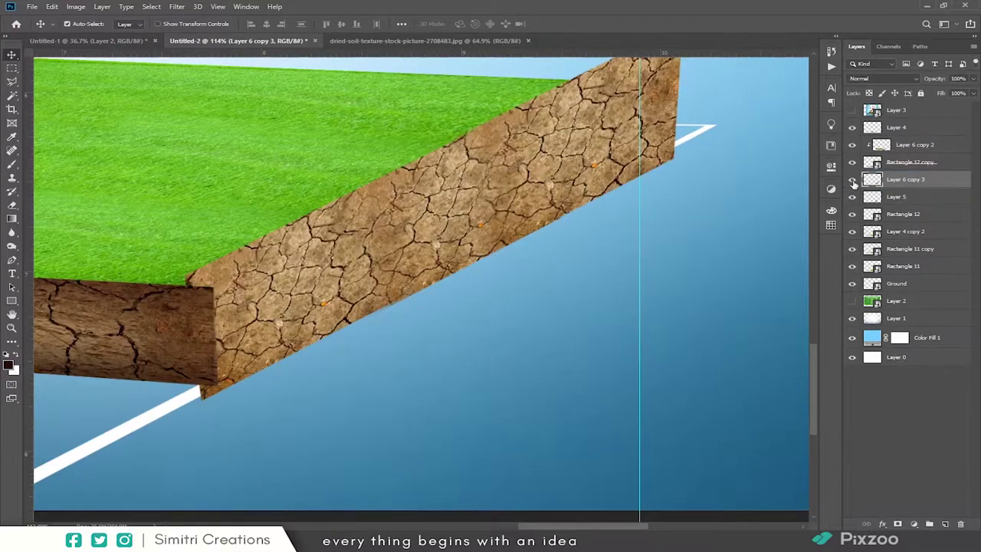
pyautogui.hotkey('ctrl', '-')
pyautogui.hotkey('ctrl', '-')
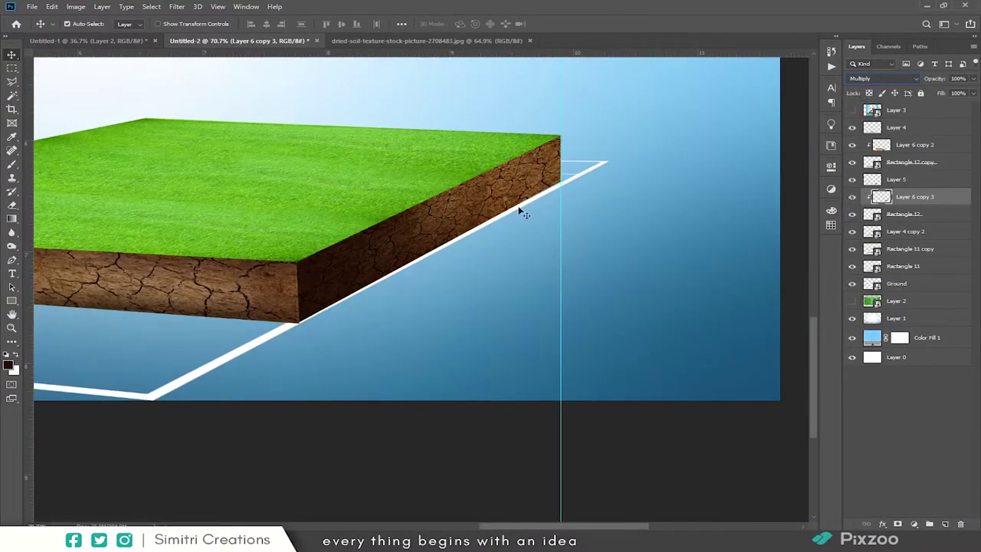
pyautogui.scroll(3, 519, 212)
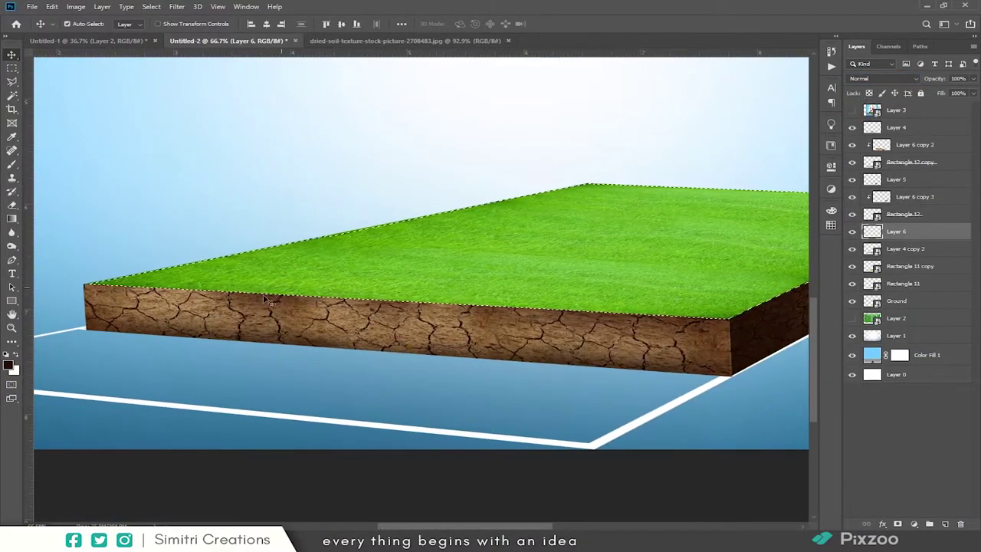
# - Sample the grass colour and paint shading along the grass edge with a larger brush
pyautogui.click(8, 365)
pyautogui.press('Return')
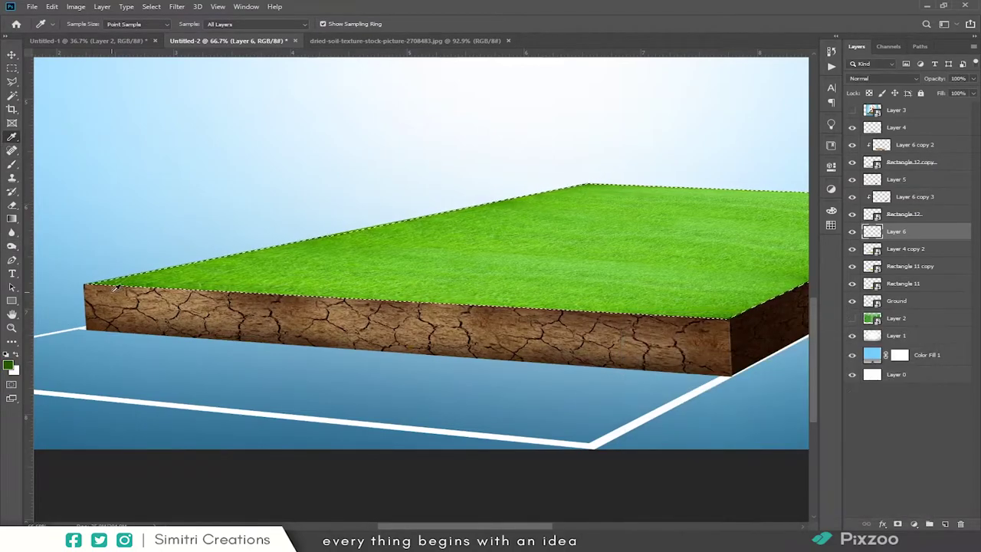
pyautogui.hscroll(3, 398, 312)
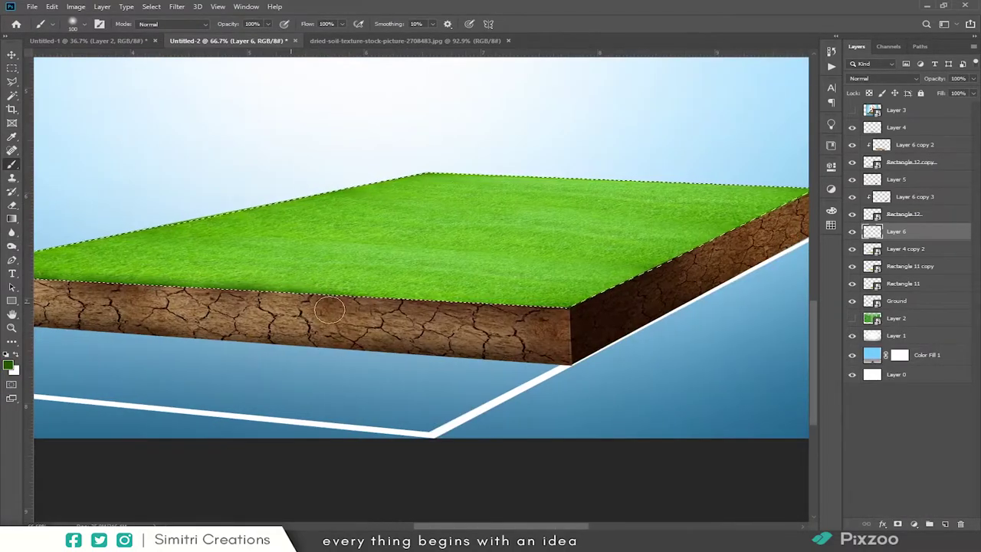
pyautogui.hscroll(-4, 363, 314)
pyautogui.press(']')
pyautogui.press(']')
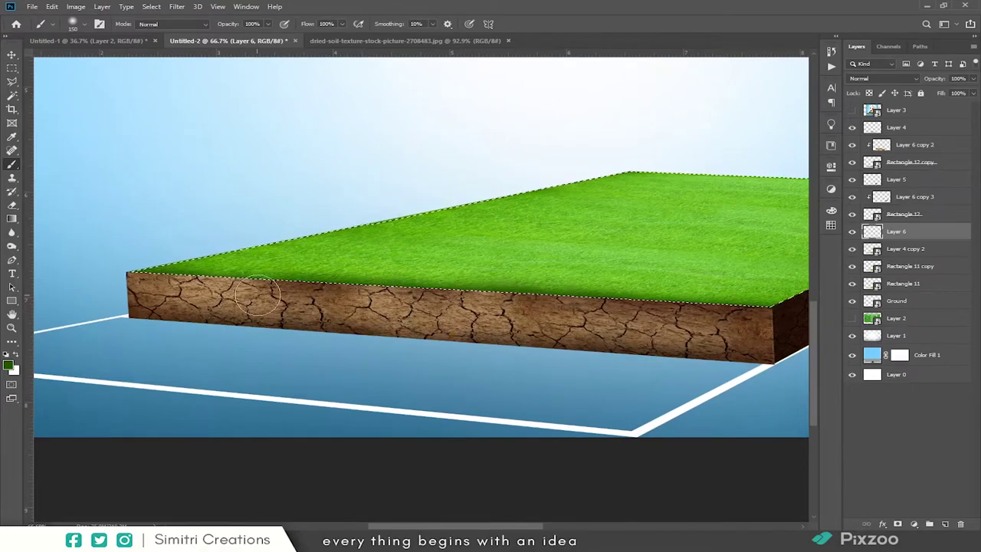
pyautogui.scroll(-1, 771, 317)
pyautogui.press('i')
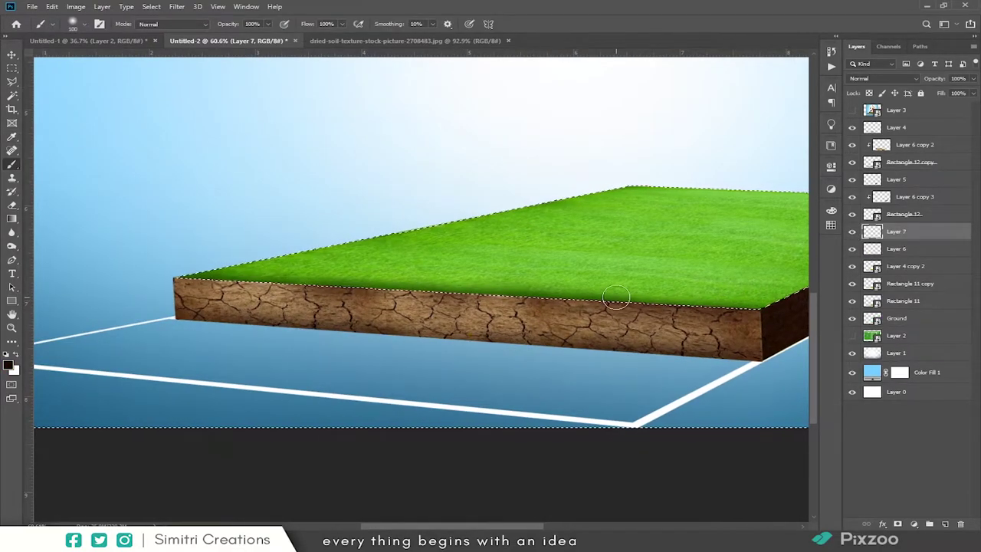
# - Move the shading layer to the top and set it to Multiply at 84% opacity
pyautogui.hotkey('ctrl', 'shift', ']')
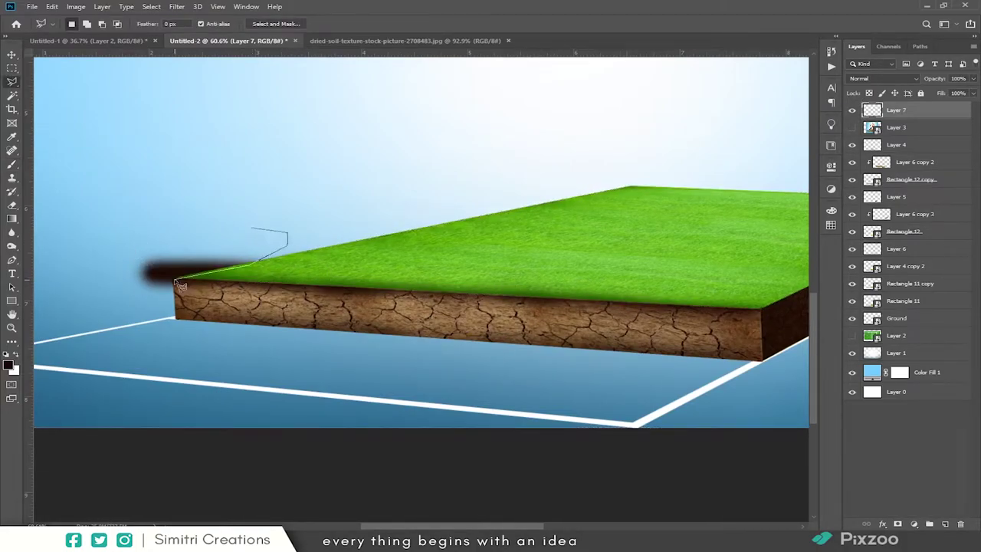
pyautogui.click(11, 56)
pyautogui.click(886, 79)
pyautogui.click(866, 122)
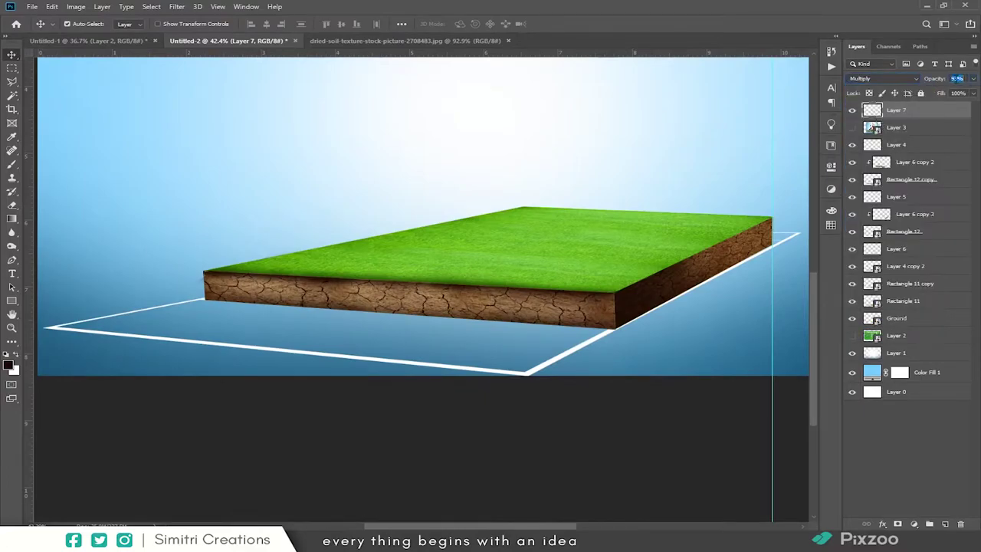
pyautogui.press('8')
pyautogui.press('4')
# - Shift the Ground copy field markings into place and bring them to the top
pyautogui.scroll(1, 489, 259)
pyautogui.hotkey('ctrl', '0')
pyautogui.moveTo(253, 429); pyautogui.dragTo(247, 414)
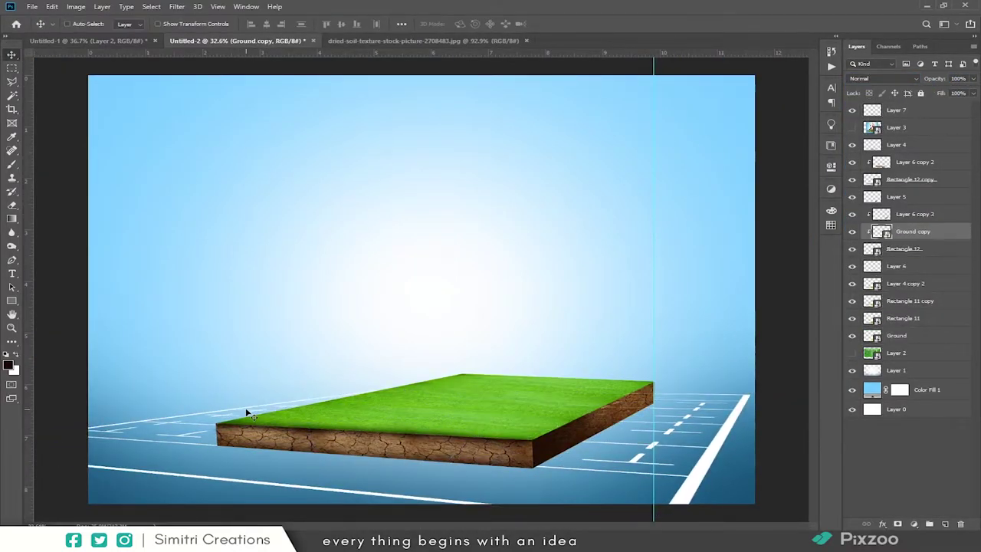
pyautogui.hotkey('ctrl', 'shift', ']')
pyautogui.scroll(-1, 496, 381)
pyautogui.scroll(1, 499, 383)
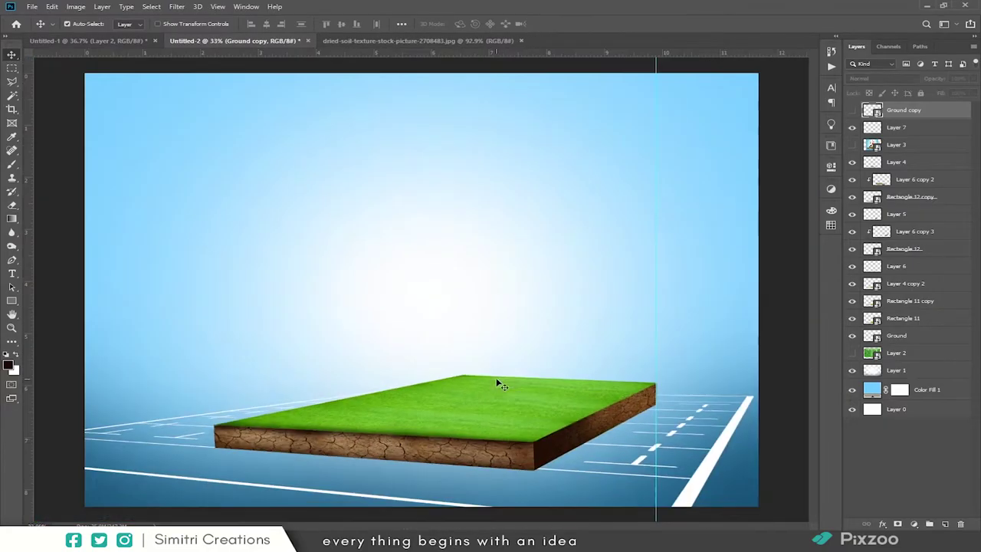
# - Open the rugby goalpost picture and its Layer 8.psb smart object for editing
pyautogui.hotkey('ctrl', 'o')
pyautogui.doubleClick(412, 115)
pyautogui.click(451, 199)
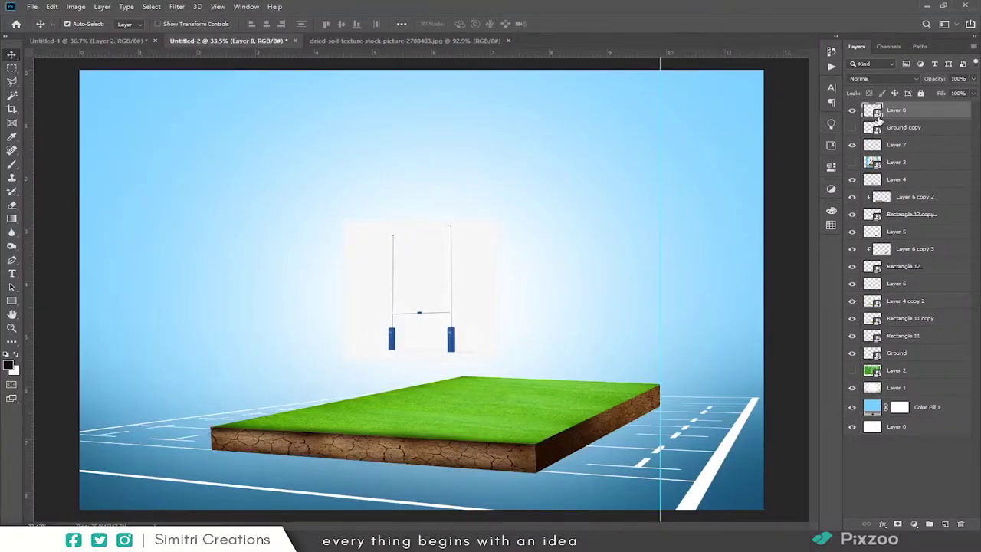
pyautogui.doubleClick(878, 114)
# - Outline one goalpost with the Polygonal Lasso
pyautogui.press('l')
pyautogui.scroll(2, 366, 246)
pyautogui.click(519, 72)
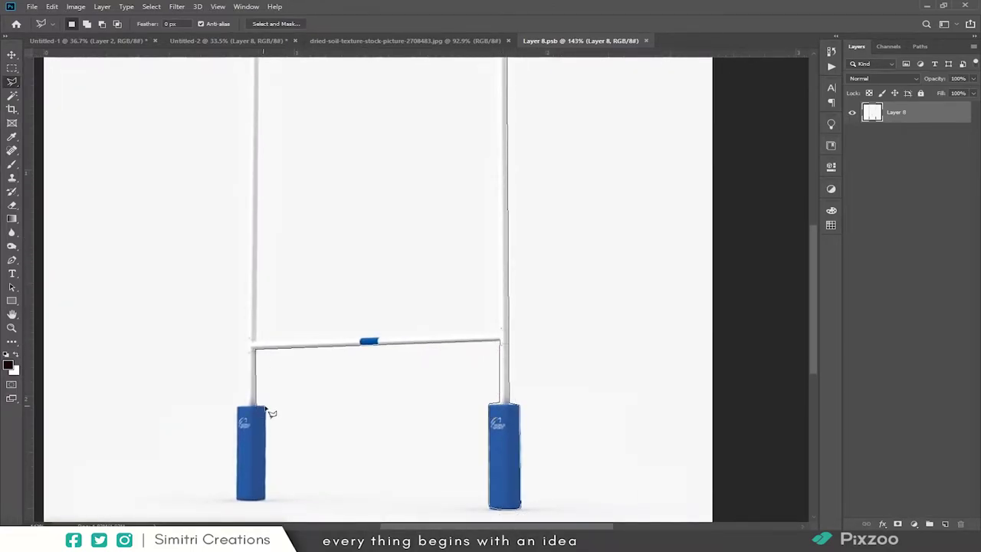
pyautogui.scroll(-3, 269, 413)
pyautogui.hscroll(-3, 369, 395)
pyautogui.scroll(3, 475, 246)
pyautogui.scroll(2, 313, 241)
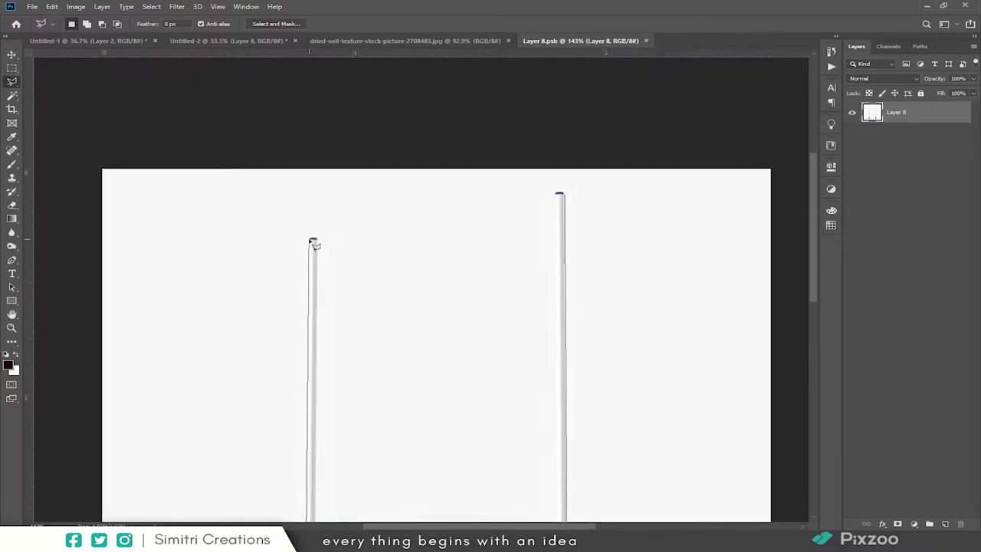
pyautogui.scroll(-2, 421, 217)
pyautogui.scroll(5, 469, 201)
pyautogui.scroll(3, 472, 204)
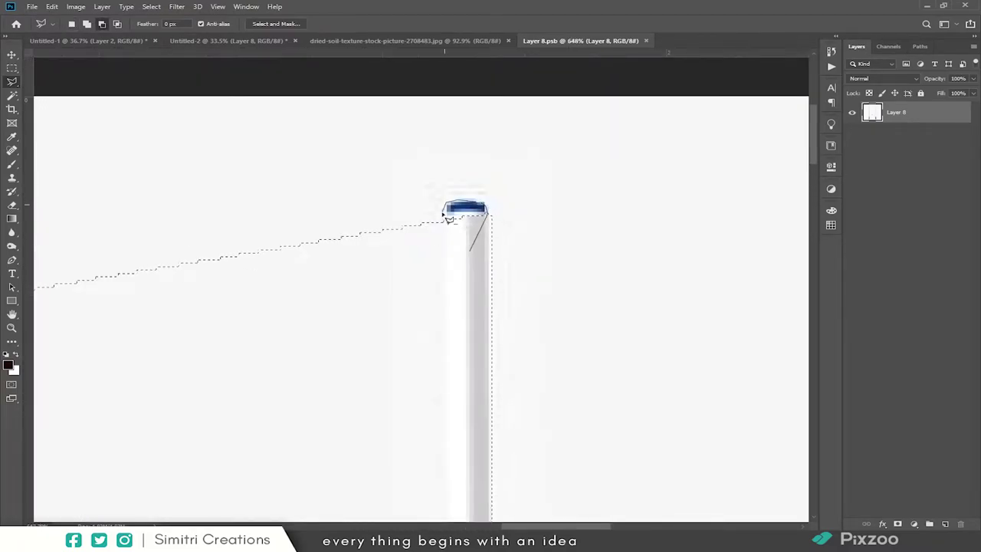
pyautogui.scroll(-2, 448, 219)
pyautogui.scroll(-2, 484, 112)
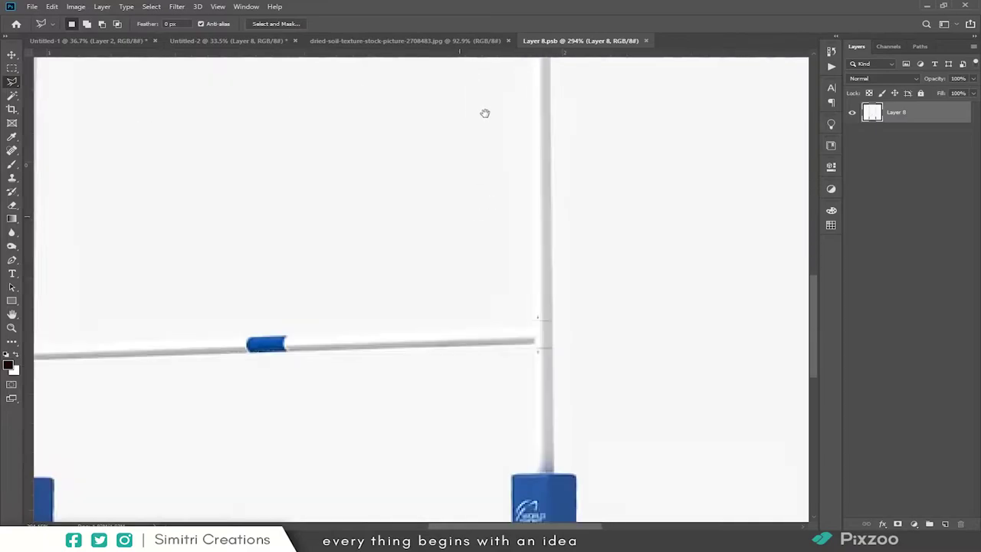
pyautogui.scroll(-3, 481, 204)
pyautogui.scroll(3, 402, 298)
pyautogui.scroll(5, 402, 298)
pyautogui.scroll(-5, 488, 261)
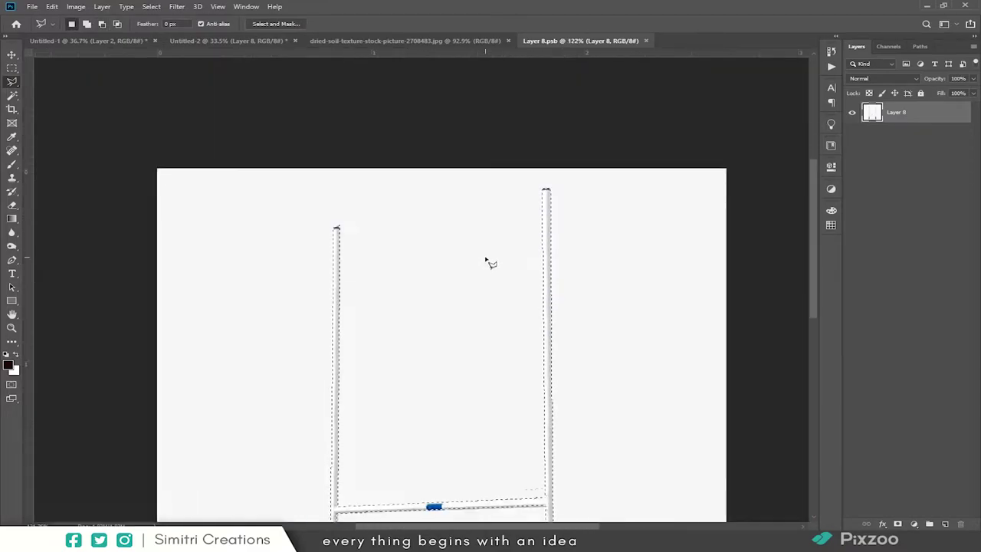
# - Copy the outlined goalpost to Layer 9 and drag it into the poster above the pitch
pyautogui.hotkey('ctrl', 'j')
pyautogui.hotkey('alt', 'l')
pyautogui.press('Escape')
pyautogui.press('v')
pyautogui.moveTo(416, 339)
pyautogui.mouseDown()
pyautogui.moveTo(426, 284)
pyautogui.moveTo(368, 399)
pyautogui.mouseUp()
# - Transform the goalpost so it stands on the pitch
pyautogui.scroll(3, 368, 399)
pyautogui.hotkey('ctrl', 't')
pyautogui.moveTo(373, 341); pyautogui.dragTo(378, 347)
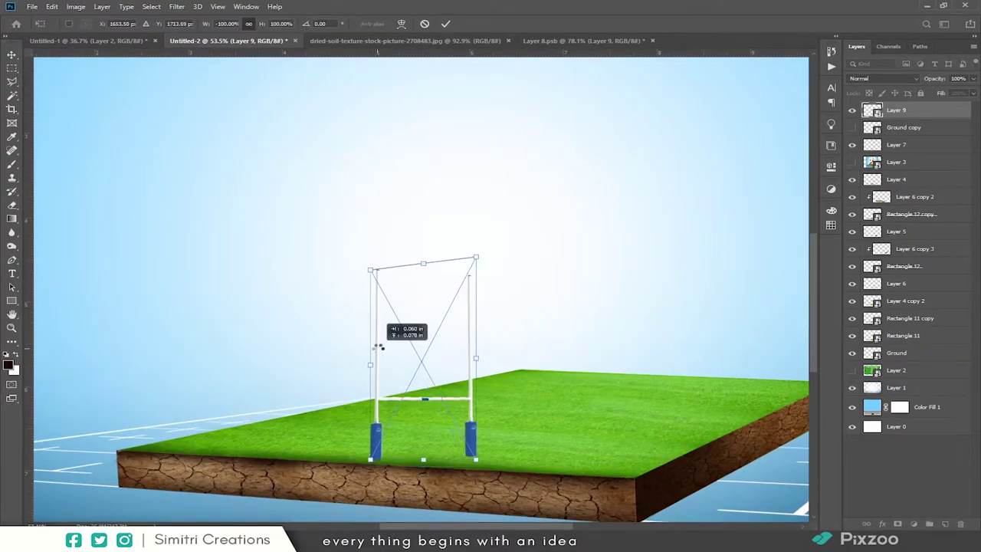
pyautogui.press('Return')
# - Duplicate the goalpost, lay it flat as a shadow angled right, and place it below
pyautogui.hotkey('ctrl', 'j')
pyautogui.hotkey('ctrl', 't')
pyautogui.moveTo(502, 429); pyautogui.dragTo(492, 409)
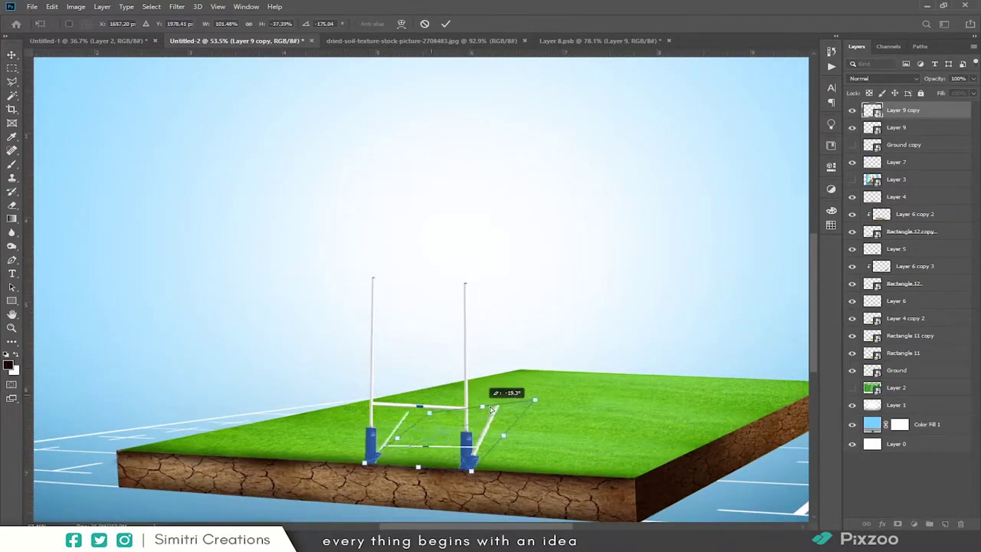
pyautogui.moveTo(346, 418); pyautogui.dragTo(398, 387)
pyautogui.press('Return')
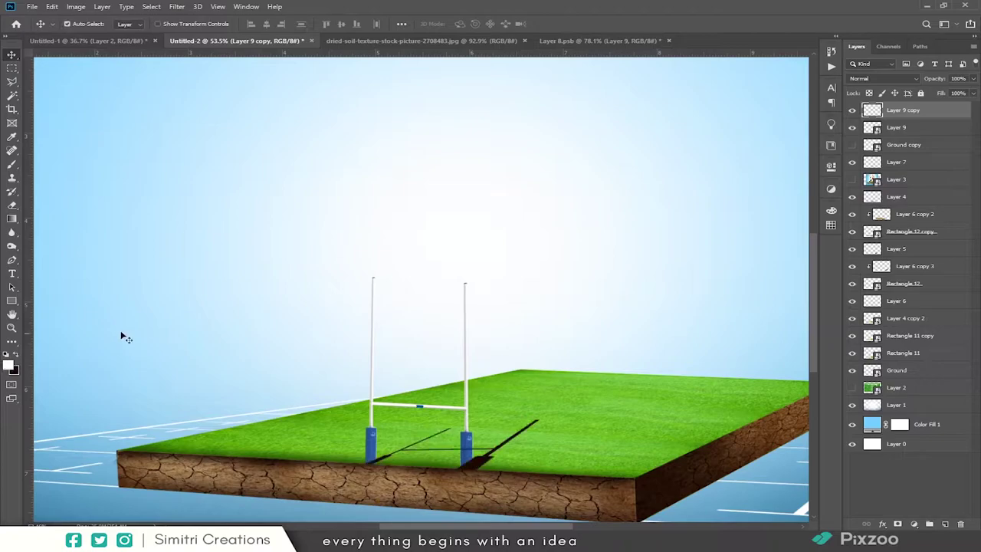
pyautogui.hotkey('ctrl', '[')
# - Soften the shadow with a 2.5 Gaussian Blur and set it to Multiply
pyautogui.click(198, 6)
pyautogui.click(176, 6)
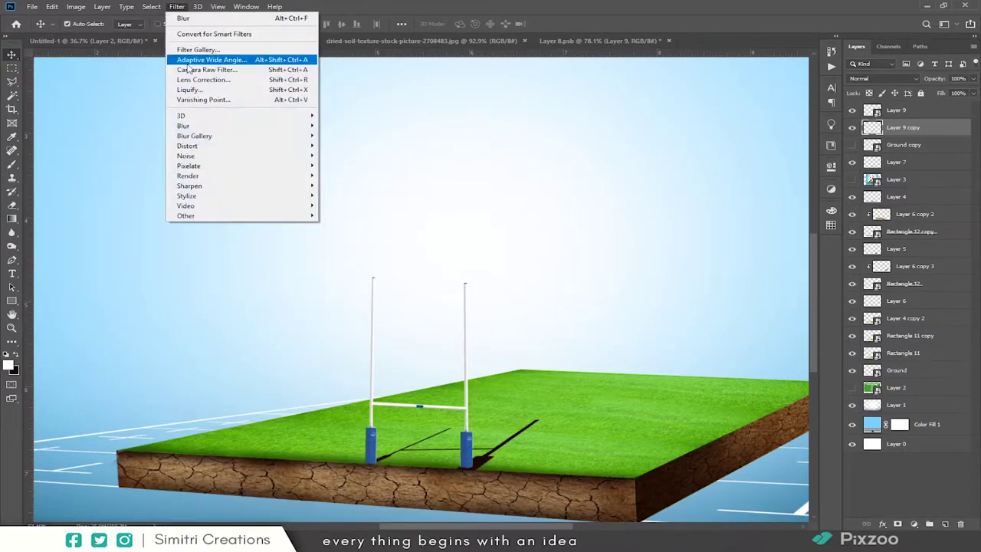
pyautogui.click(345, 165)
pyautogui.click(745, 244)
pyautogui.click(882, 78)
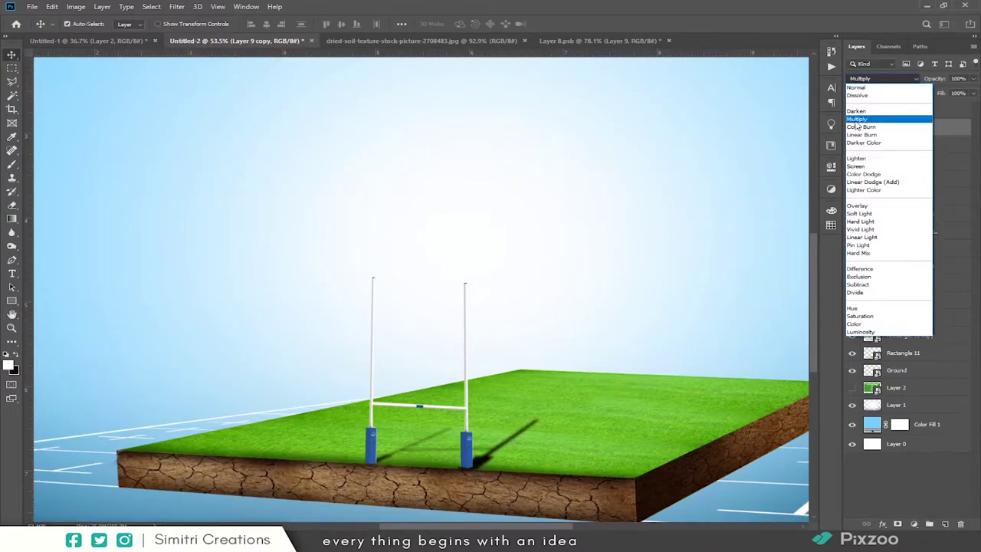
pyautogui.click(867, 132)
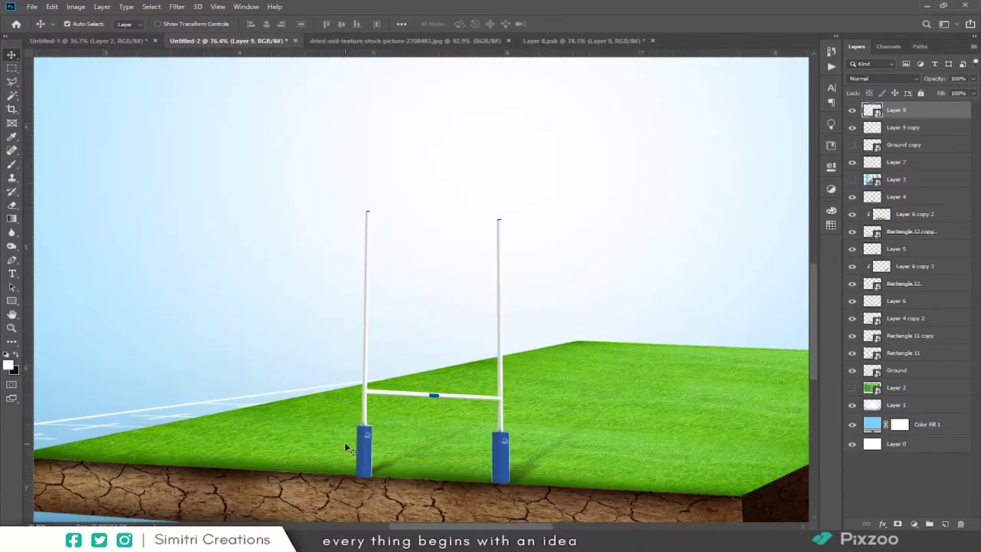
# - Skew a smaller goalpost copy into perspective at the slab's far end
pyautogui.hotkey('ctrl', 't')
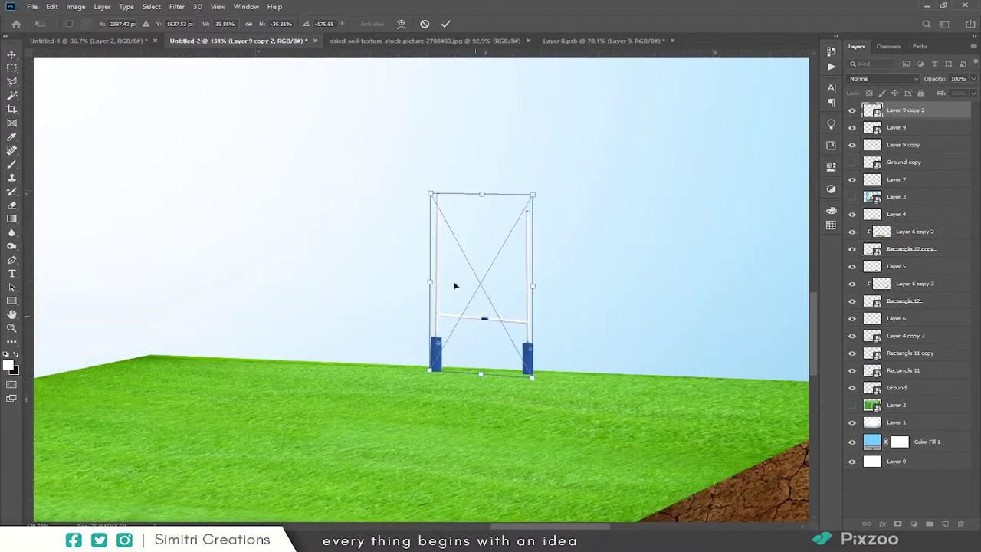
pyautogui.moveTo(428, 214); pyautogui.dragTo(429, 198)
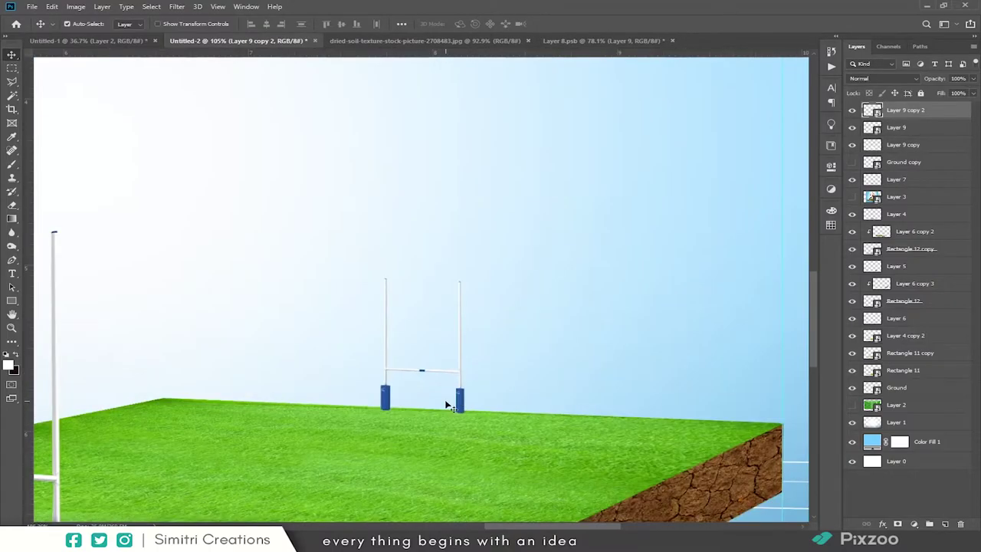
pyautogui.scroll(-5, 429, 375)
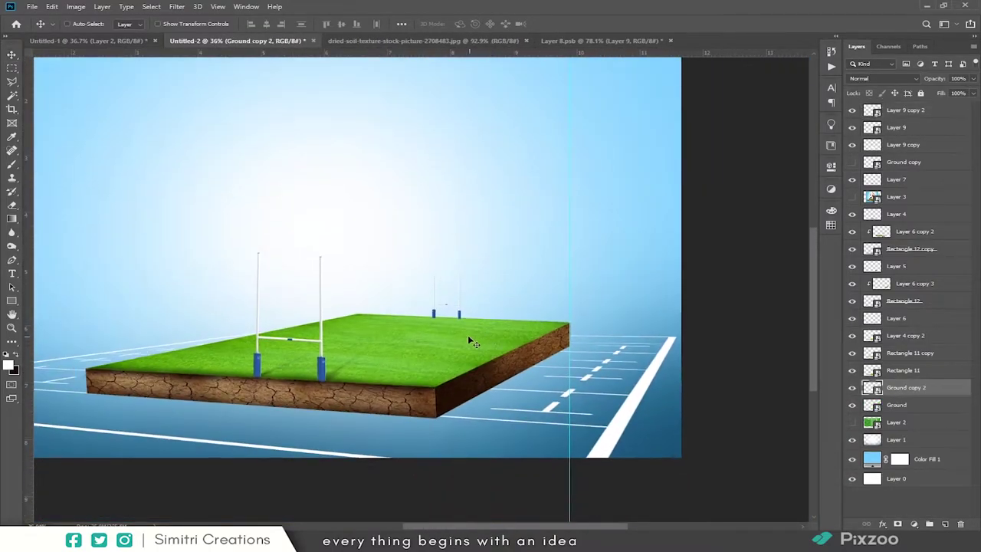
# - Distort the Ground copy 2 markings corner by corner to match the field's perspective
pyautogui.scroll(-1, 485, 322)
pyautogui.hotkey('ctrl', 't')
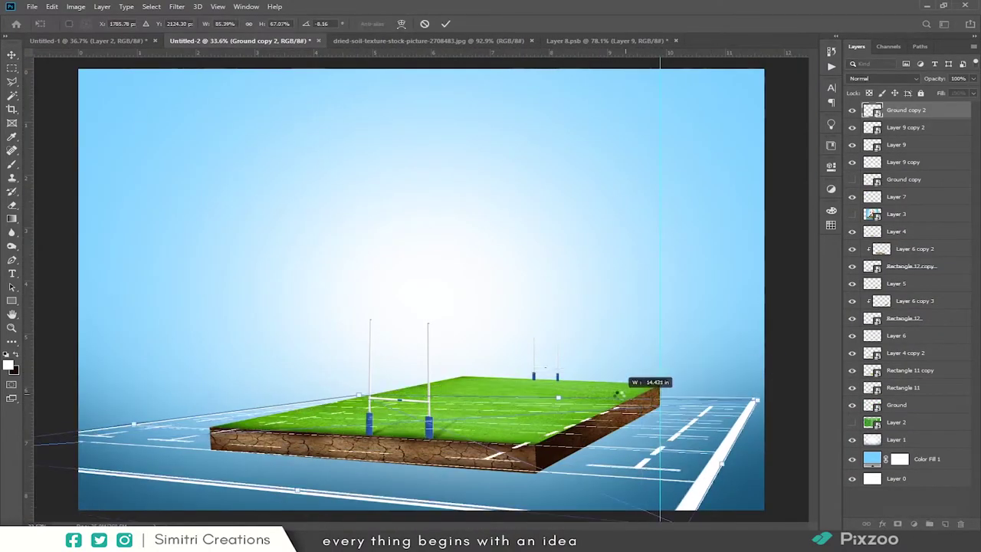
pyautogui.moveTo(357, 466); pyautogui.dragTo(335, 415)
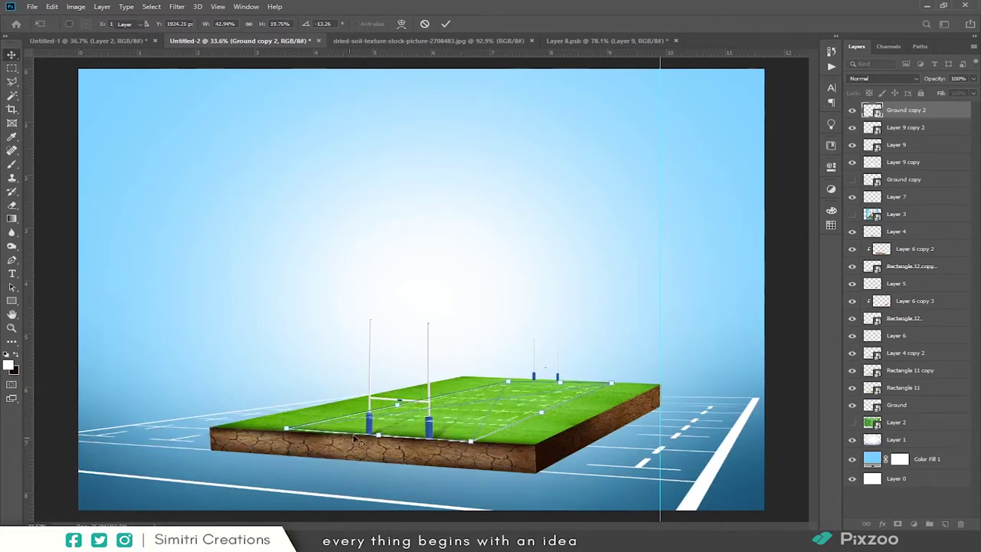
pyautogui.scroll(9, 495, 418)
pyautogui.moveTo(491, 344); pyautogui.dragTo(429, 344)
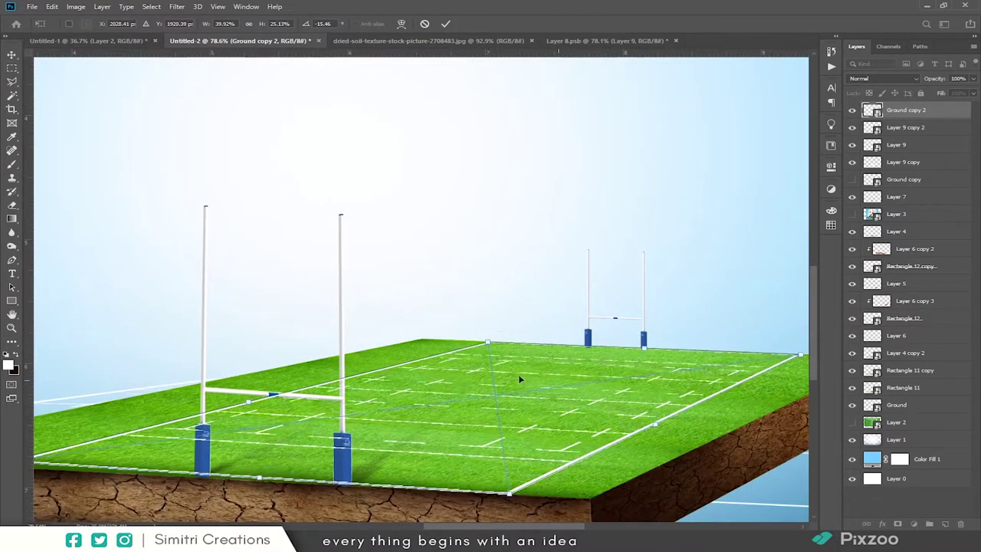
pyautogui.hscroll(3, 518, 374)
pyautogui.hscroll(-6, 419, 495)
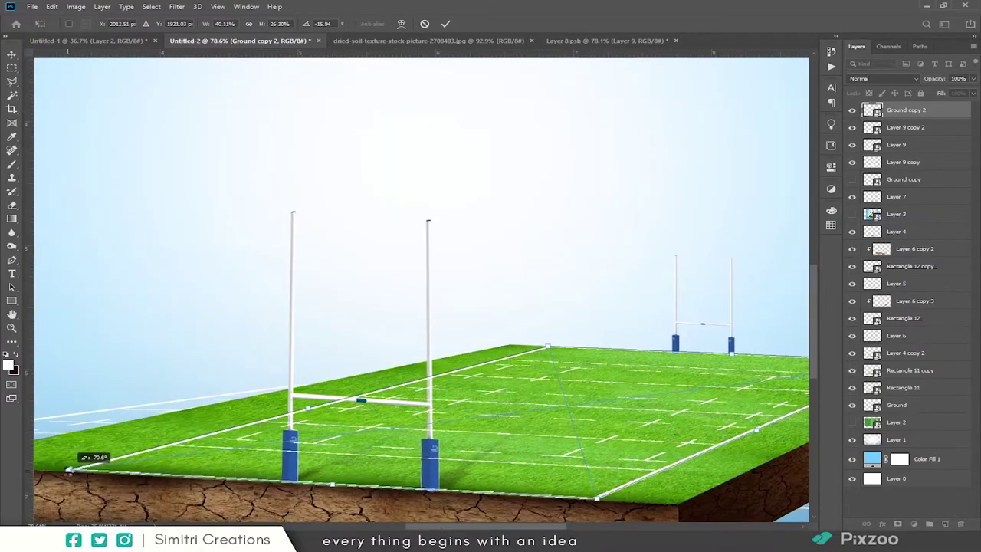
pyautogui.moveTo(95, 460); pyautogui.dragTo(68, 473)
pyautogui.press('Return')
# - Re-apply a fine transform to the markings and move the near goalposts onto the field
pyautogui.scroll(-3, 281, 392)
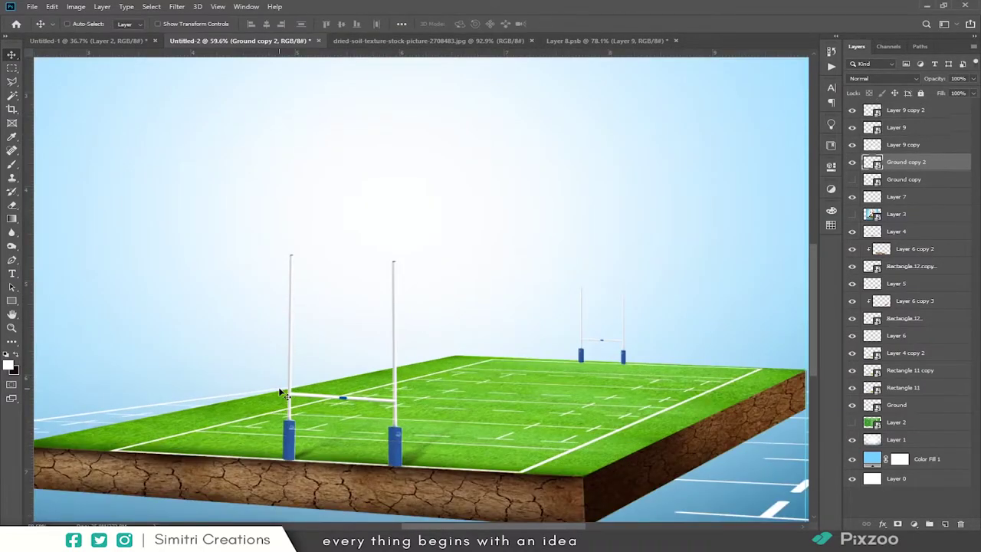
pyautogui.scroll(6, 280, 392)
pyautogui.hotkey('ctrl', 't')
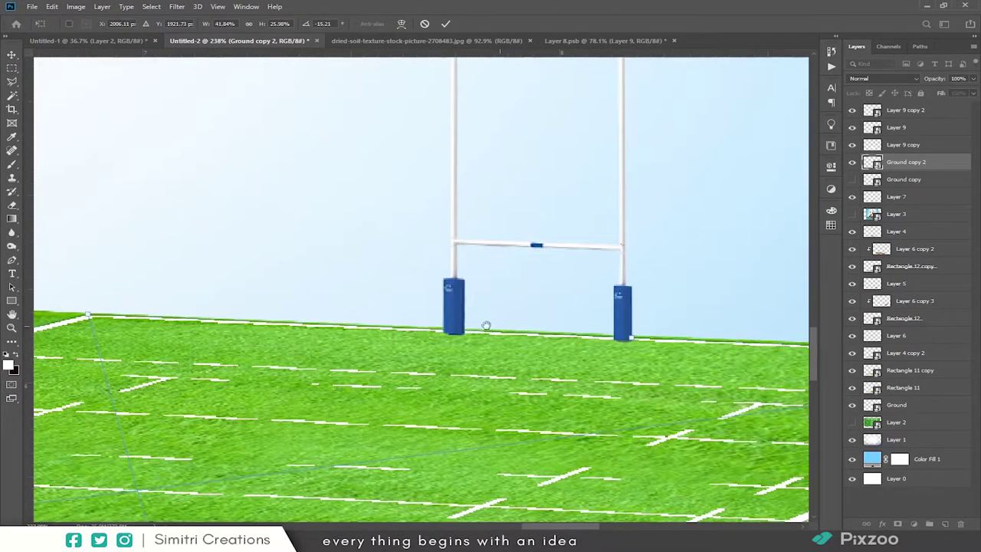
pyautogui.press('Return')
pyautogui.scroll(-5, 683, 328)
pyautogui.scroll(5, 280, 351)
pyautogui.scroll(2, 423, 401)
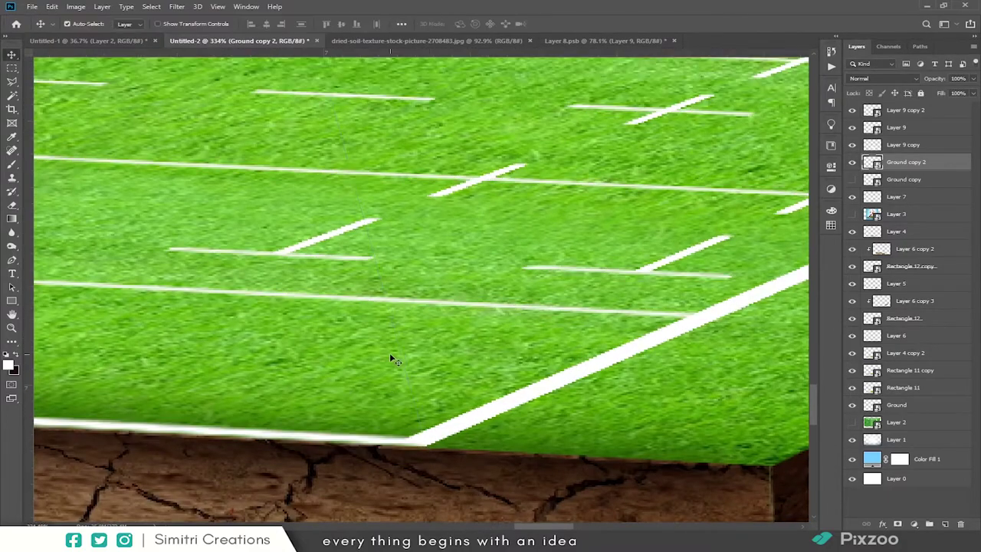
pyautogui.scroll(-5, 390, 359)
pyautogui.moveTo(397, 359); pyautogui.dragTo(319, 381)
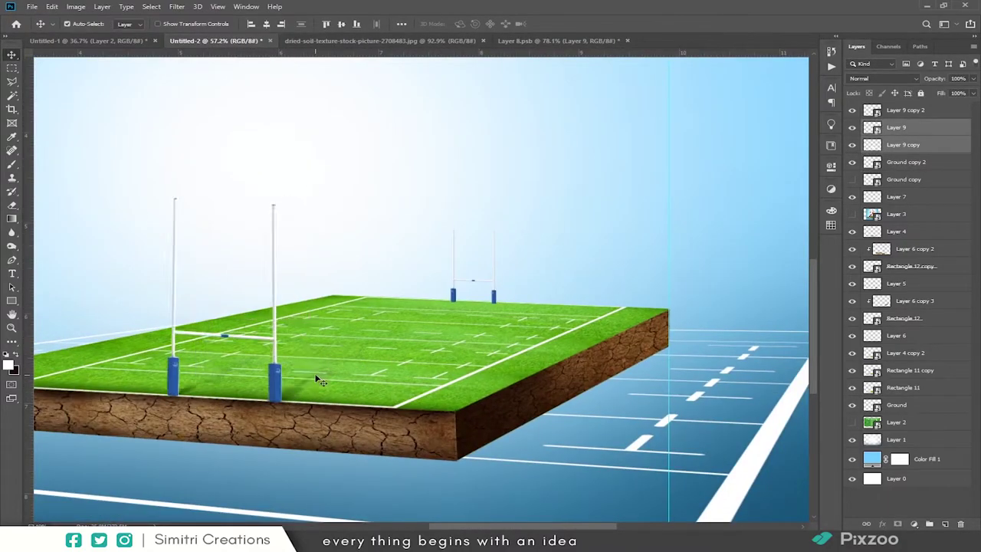
# - Scale the goalposts to about 74% and nudge them slightly lower
pyautogui.hotkey('ctrl', 't')
pyautogui.moveTo(114, 167); pyautogui.dragTo(164, 202)
pyautogui.moveTo(226, 320); pyautogui.dragTo(228, 335)
pyautogui.press('Return')
pyautogui.scroll(4, 467, 281)
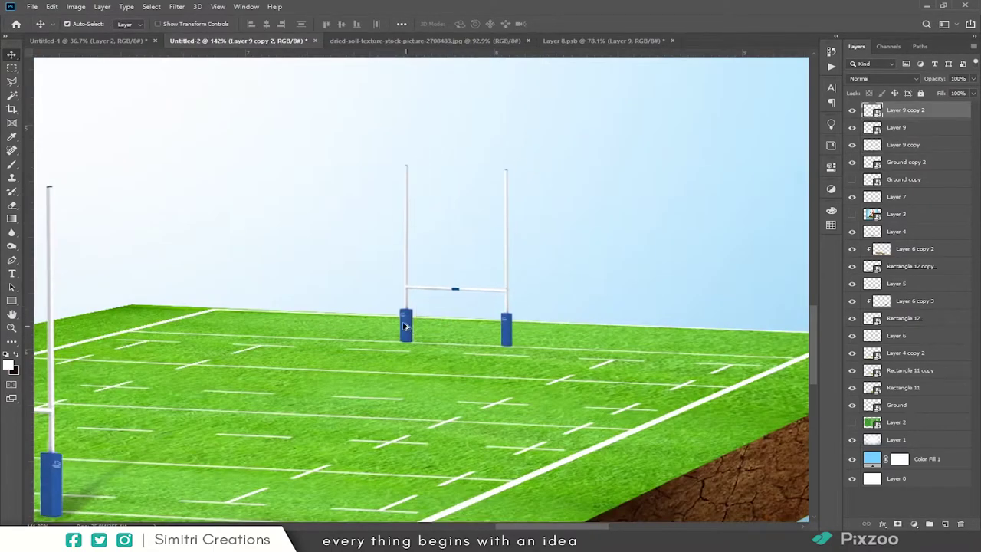
pyautogui.scroll(-4, 405, 326)
# - Shrink a pair of goalposts and move it to the far end of the field
pyautogui.hotkey('ctrl', 't')
pyautogui.moveTo(391, 251)
pyautogui.mouseDown()
pyautogui.moveTo(259, 361)
pyautogui.moveTo(392, 244)
pyautogui.moveTo(408, 288)
pyautogui.mouseUp()
pyautogui.press('Return')
pyautogui.scroll(-2, 440, 330)
# - Duplicate the far goalposts and lay the copy flat on the grass as a black shadow
pyautogui.click(437, 353)
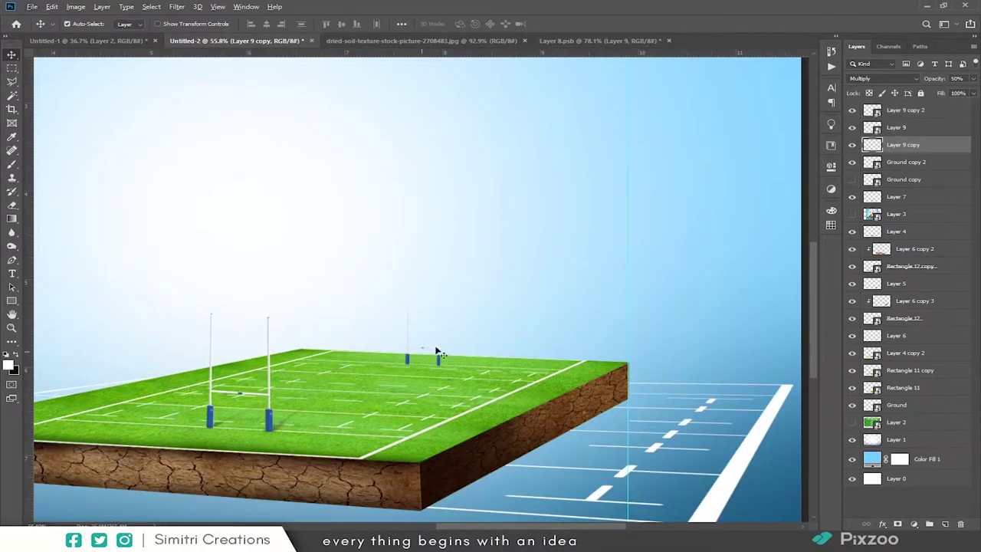
pyautogui.scroll(3, 437, 353)
pyautogui.hotkey('ctrl', 'j')
pyautogui.hotkey('ctrl', 't')
pyautogui.moveTo(479, 386); pyautogui.dragTo(476, 357)
pyautogui.press('Return')
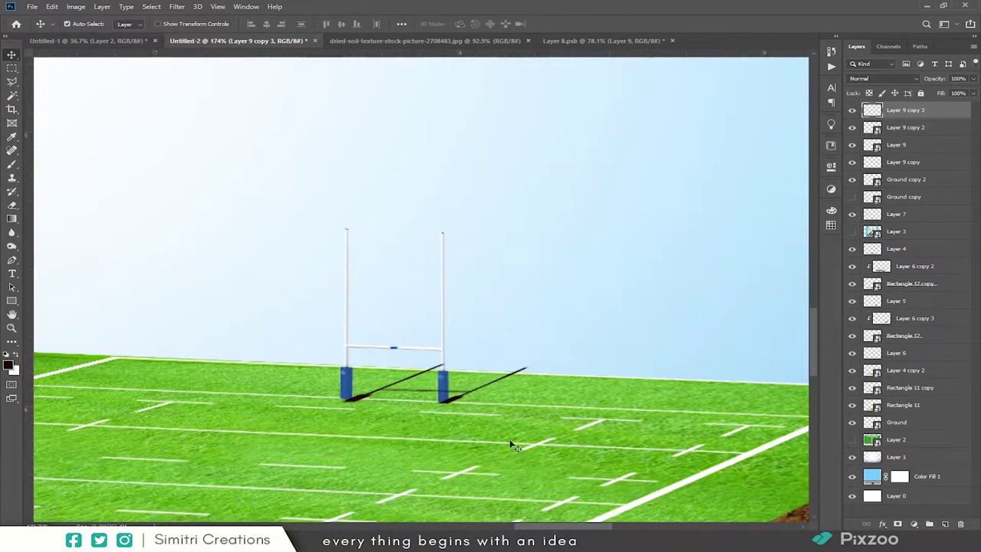
# - Apply a Gaussian Blur to the far goalposts' shadow and erase its excess
pyautogui.click(177, 6)
pyautogui.click(349, 165)
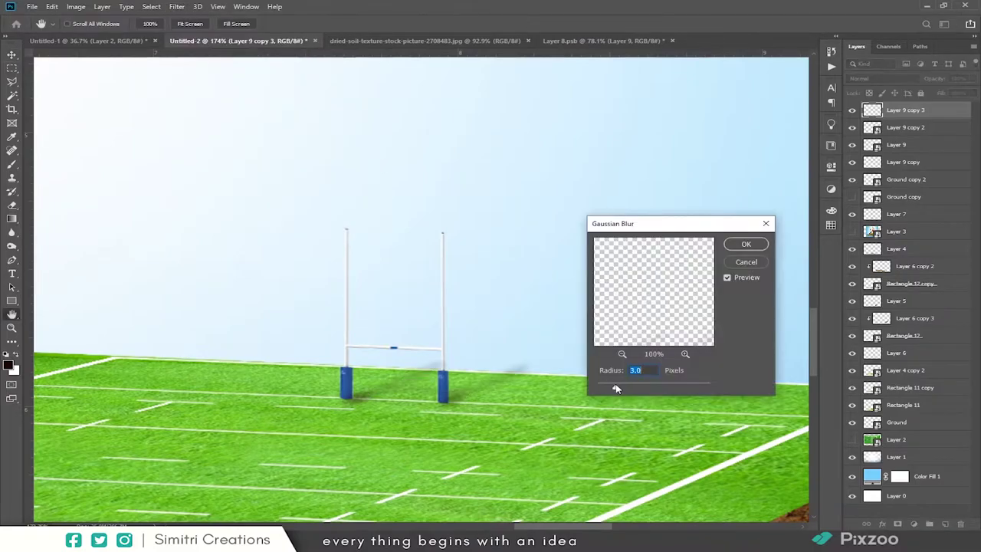
pyautogui.press('Return')
pyautogui.press('e')
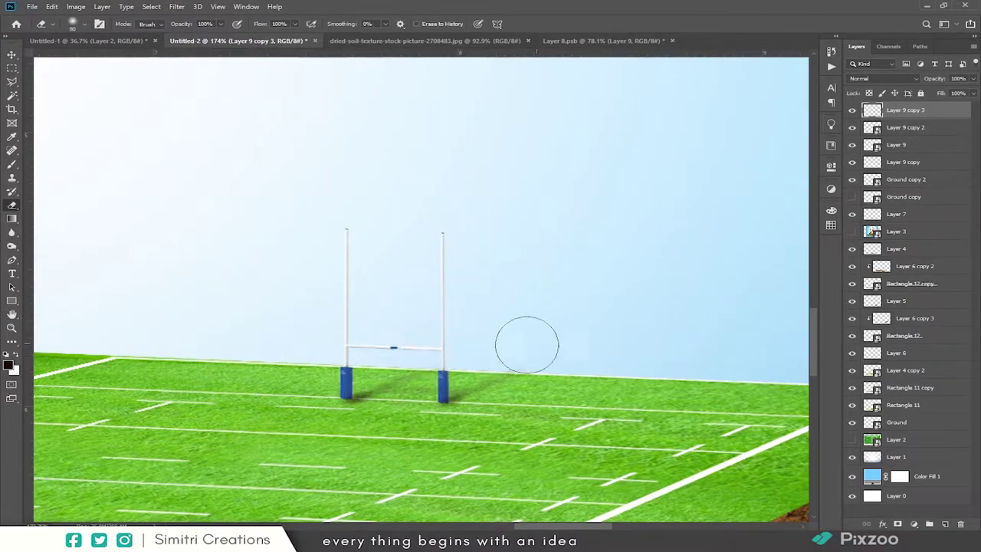
pyautogui.click(10, 57)
# - Select the near goalposts, Layer 4 shading and Rectangle 12 layers in turn
pyautogui.click(371, 374)
pyautogui.scroll(-5, 371, 374)
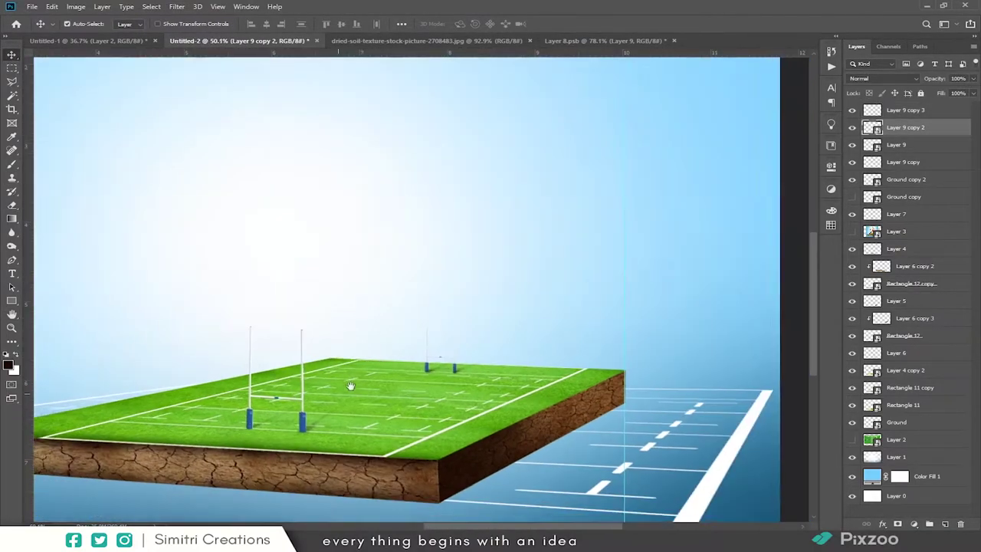
pyautogui.scroll(-2, 355, 378)
pyautogui.scroll(-2, 360, 453)
pyautogui.click(458, 434)
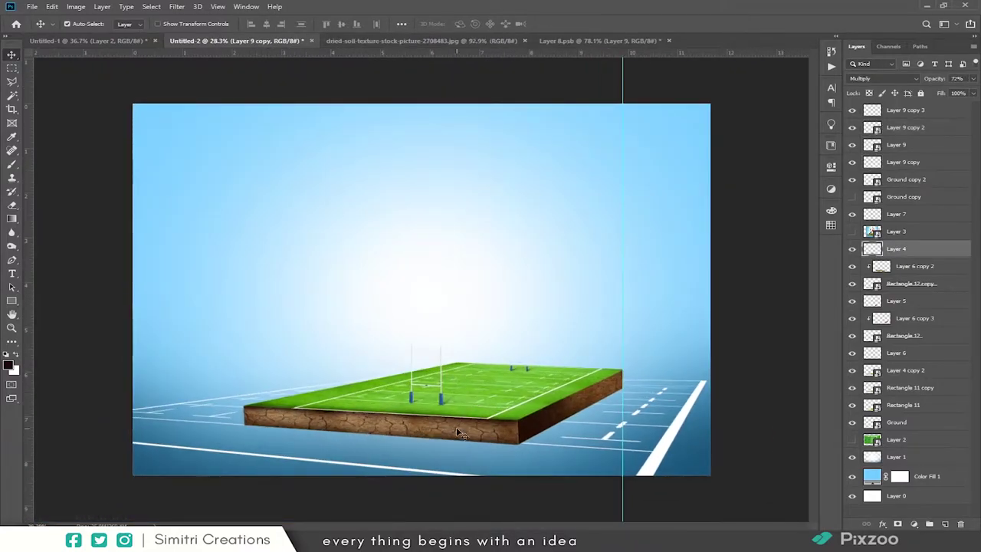
pyautogui.click(849, 338)
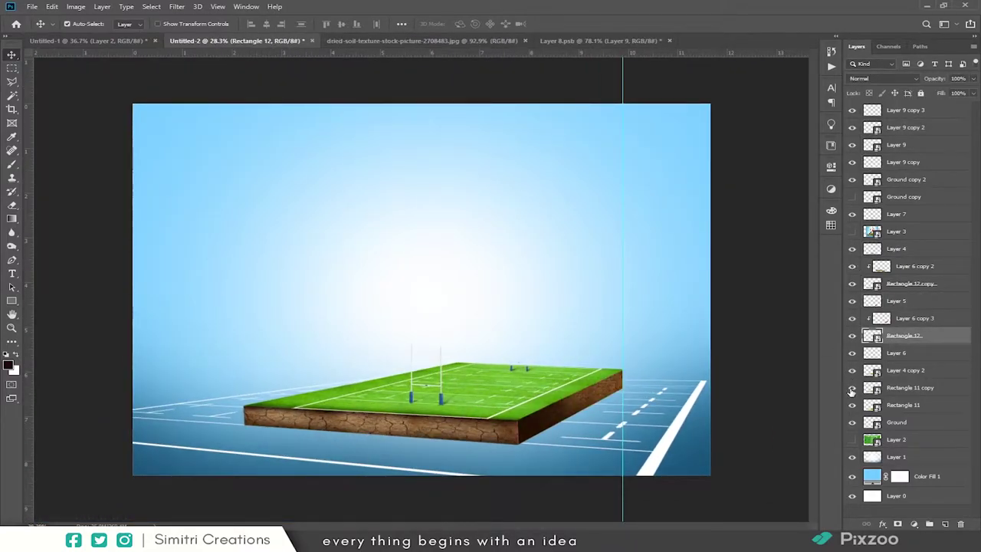
# - Enable a drop shadow on Rectangle 11 copy and reposition it under the field
pyautogui.doubleClick(952, 387)
pyautogui.click(690, 379)
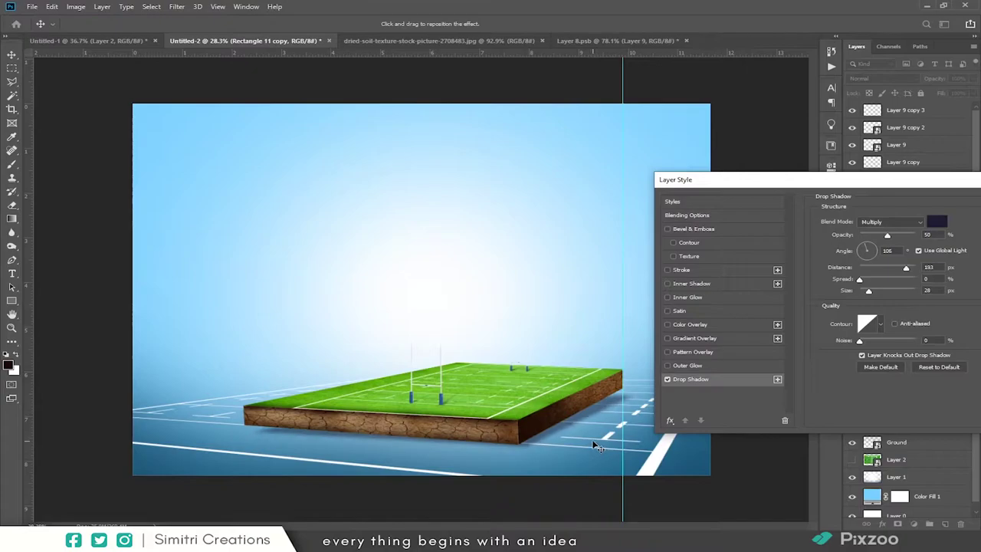
pyautogui.moveTo(592, 439); pyautogui.dragTo(588, 440)
pyautogui.press('Return')
# - Group the field layers as Group 1, then enlarge the group to about 115.6% and lower it
pyautogui.scroll(1, 293, 360)
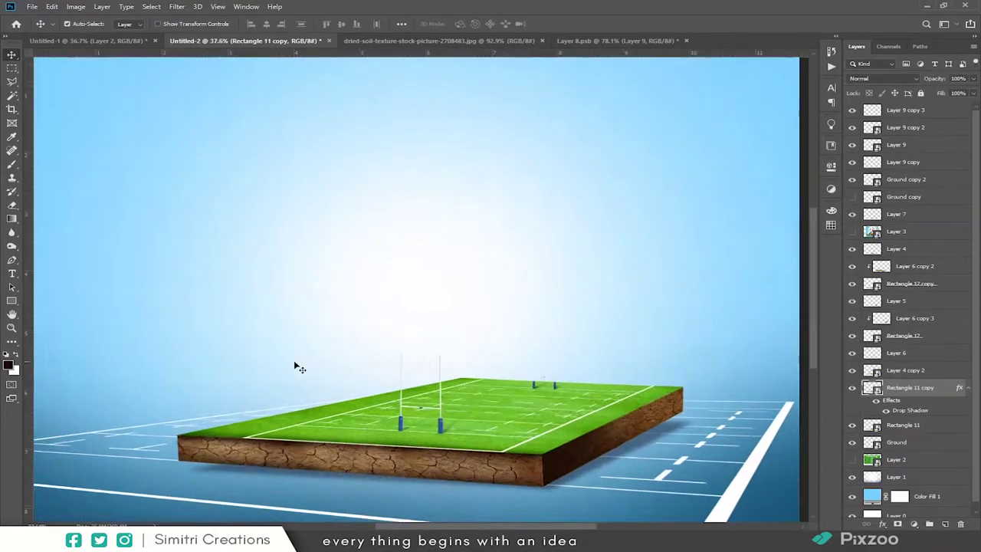
pyautogui.scroll(-1, 293, 366)
pyautogui.hotkey('ctrl', 'g')
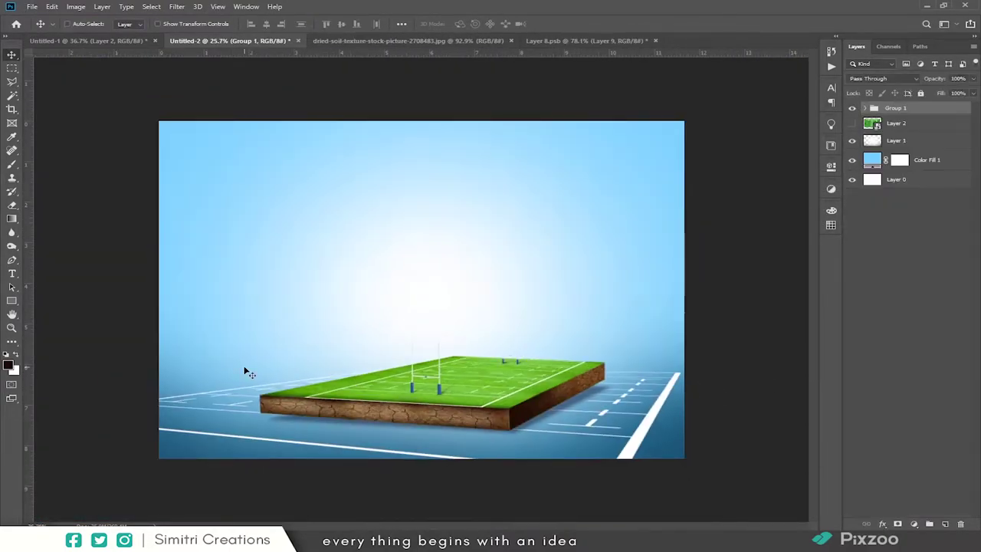
pyautogui.scroll(-1, 246, 371)
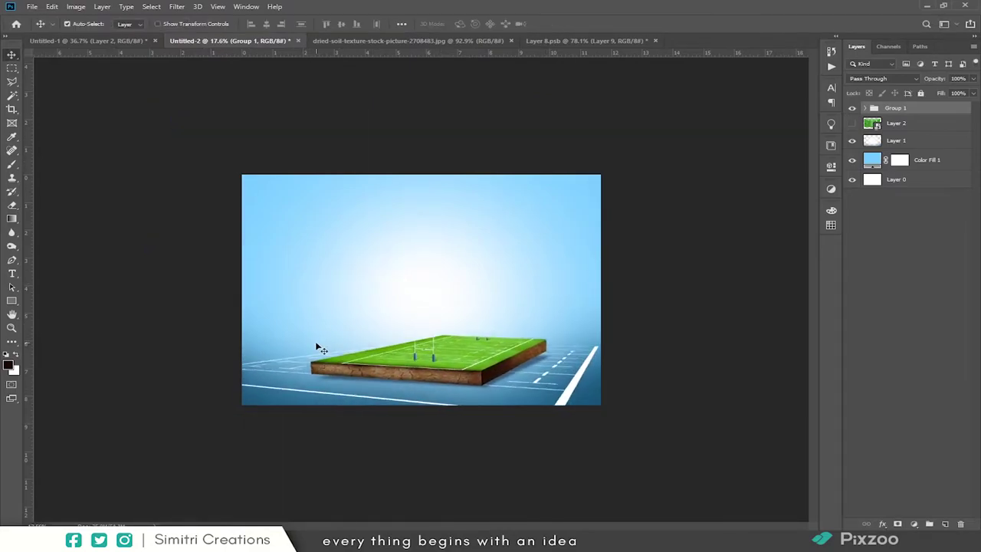
pyautogui.hotkey('ctrl', 't')
pyautogui.moveTo(131, 83); pyautogui.dragTo(101, 66)
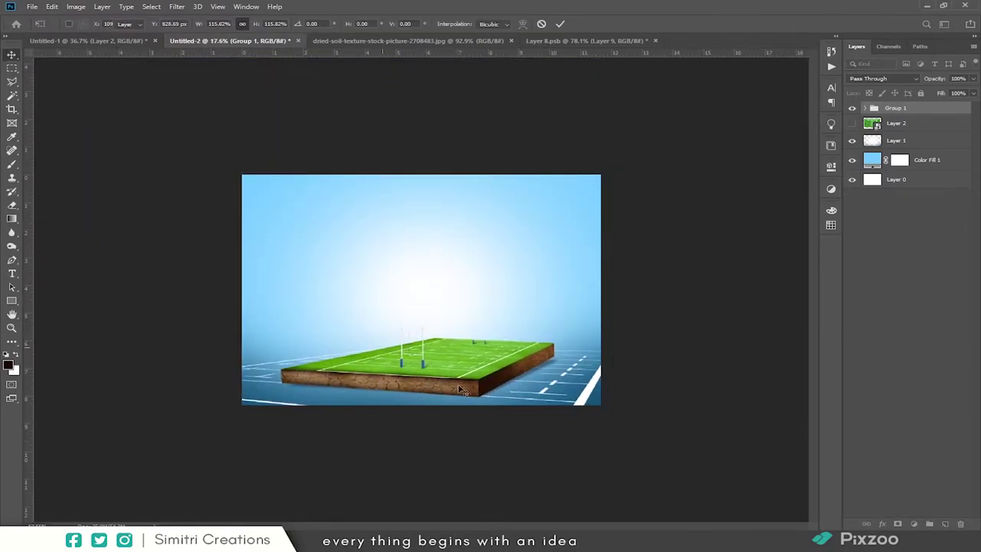
pyautogui.press('Return')
pyautogui.scroll(1, 298, 322)
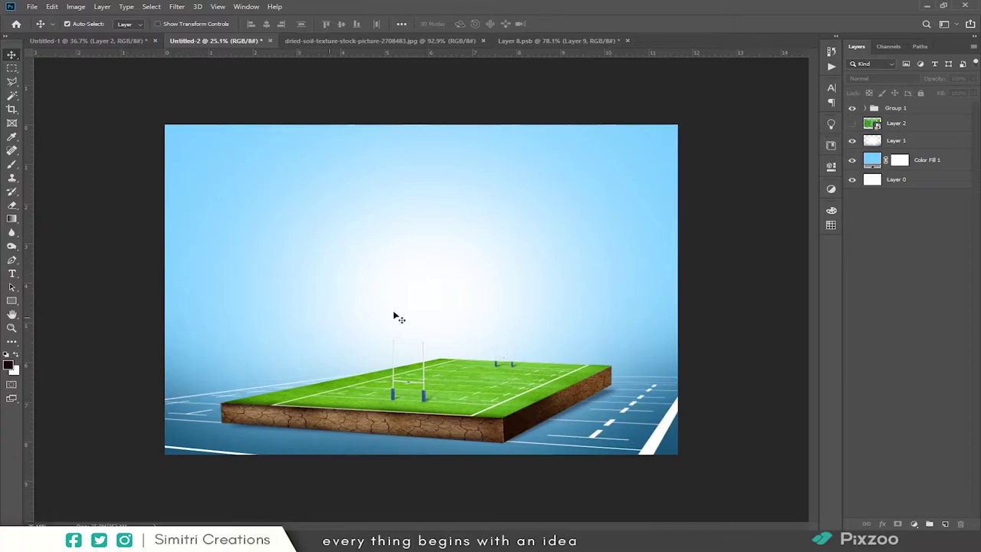
pyautogui.hotkey('ctrl', 'o')
# - Open the grass photo, bring it into the poster and skew it to the field's perspective
pyautogui.scroll(-2, 324, 281)
pyautogui.click(394, 123)
pyautogui.click(473, 384)
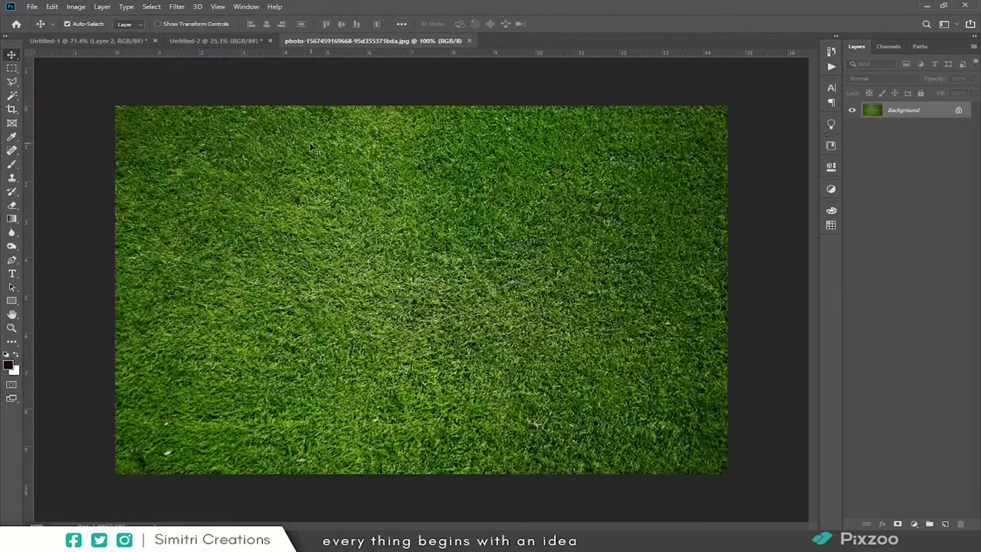
pyautogui.moveTo(312, 146); pyautogui.dragTo(362, 329)
pyautogui.hotkey('ctrl', 't')
pyautogui.moveTo(410, 394)
pyautogui.mouseDown()
pyautogui.moveTo(131, 422)
pyautogui.moveTo(164, 427)
pyautogui.mouseUp()
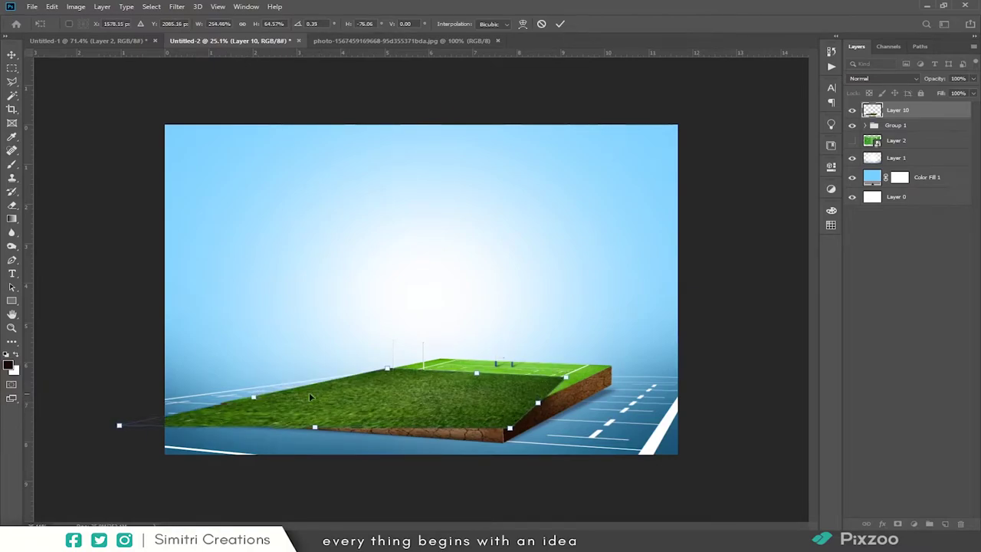
pyautogui.press('Return')
# - Set grass Layer 10 to Multiply at 50%, move it down and clip it to the field top
pyautogui.click(365, 399)
pyautogui.hotkey('alt', 'shift', 'm')
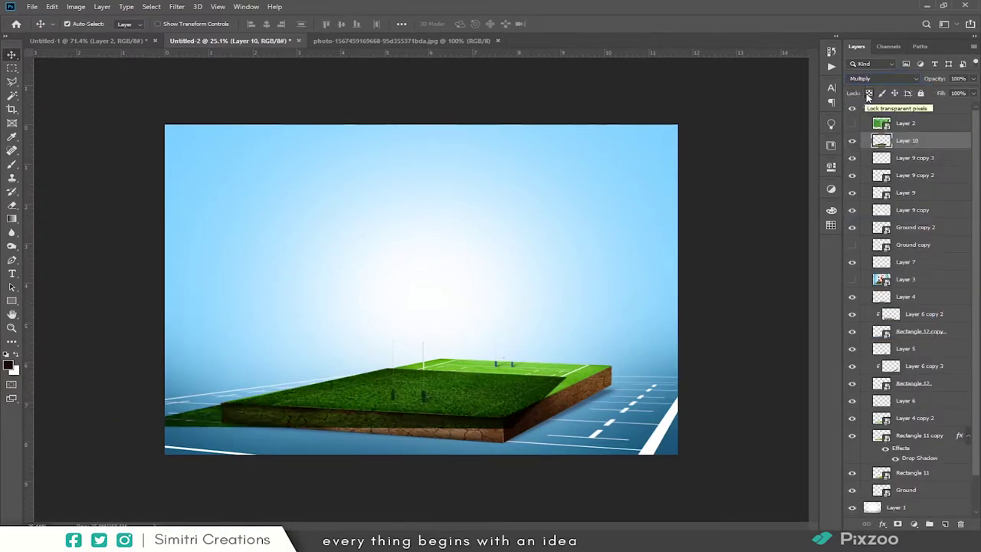
pyautogui.press('5')
pyautogui.hotkey('ctrl', '[')
pyautogui.hotkey('ctrl', '[')
pyautogui.hotkey('ctrl', '[')
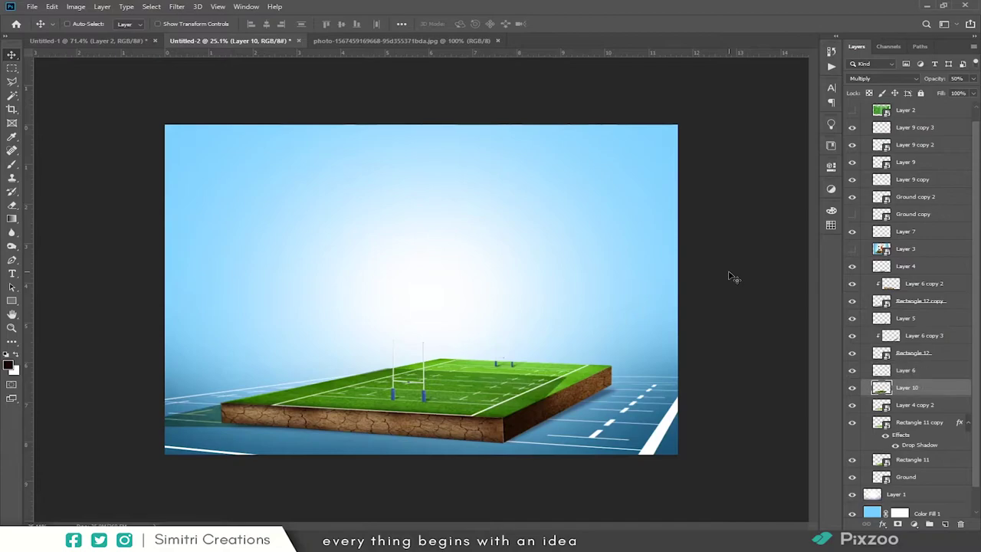
pyautogui.click(894, 391)
pyautogui.hotkey('ctrl', 'alt', 'g')
# - Set the grass layer's value to 100 and apply a further transform to the grass
pyautogui.hotkey('ctrl', 't')
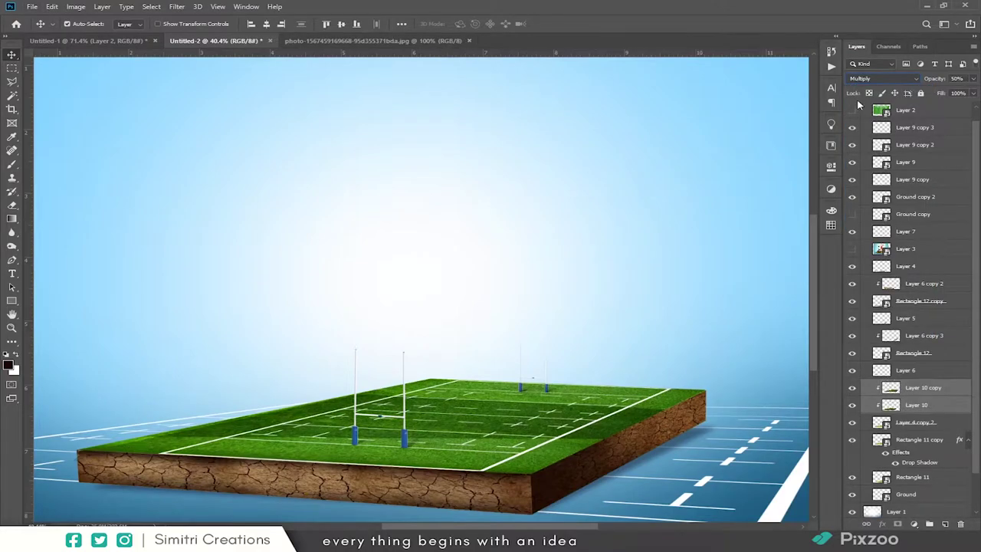
pyautogui.write('100')
pyautogui.press('Return')
pyautogui.hotkey('ctrl', 't')
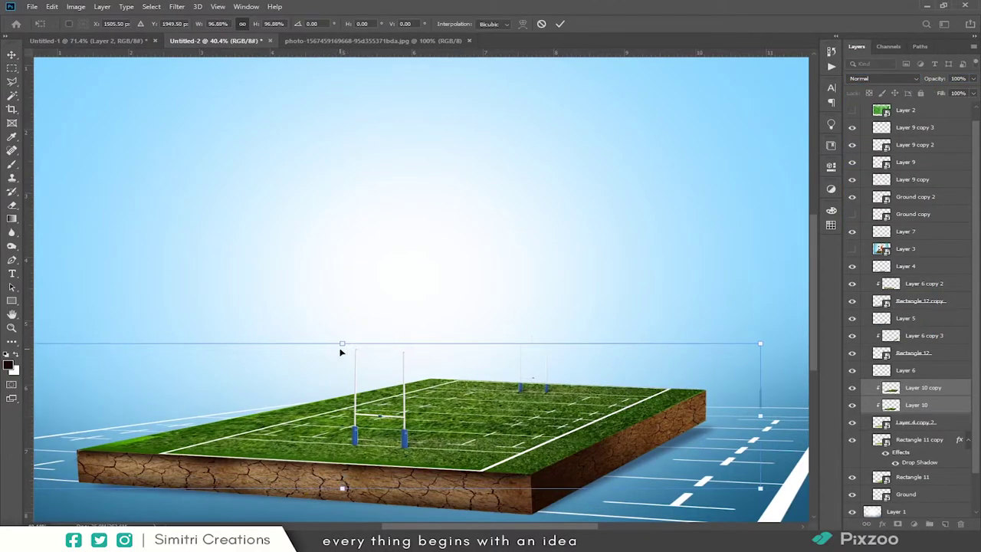
pyautogui.press('Return')
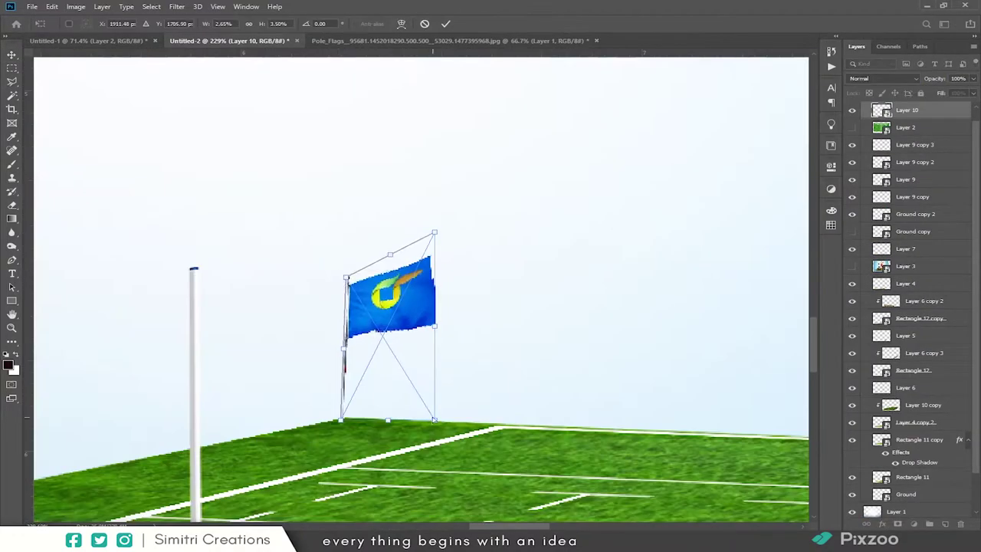
# - Duplicate the blue flag to the right and flip the copy horizontally
pyautogui.scroll(-5, 346, 308)
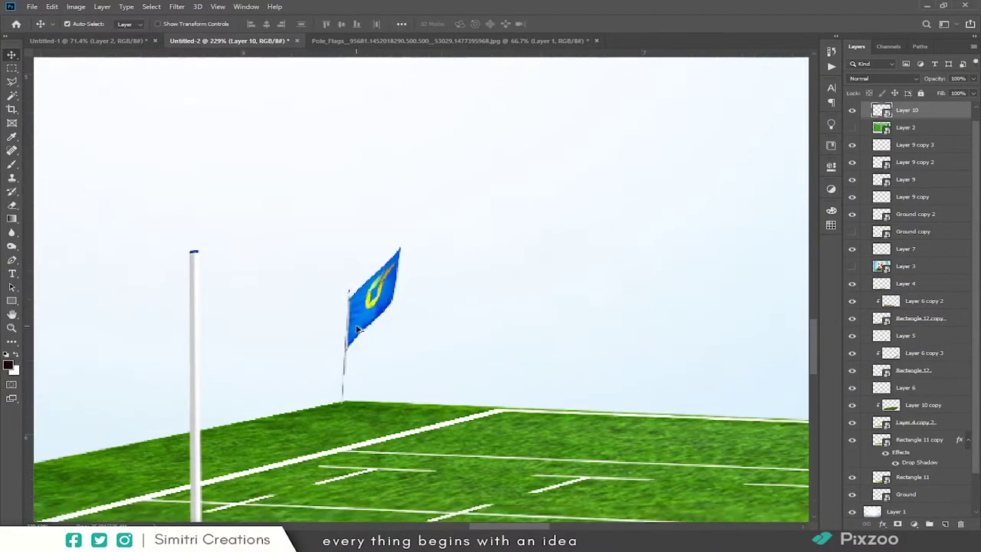
pyautogui.scroll(-3, 370, 341)
pyautogui.moveTo(376, 307)
pyautogui.mouseDown()
pyautogui.moveTo(663, 314)
pyautogui.moveTo(101, 366)
pyautogui.mouseUp()
pyautogui.scroll(2, 662, 322)
pyautogui.rightClick(664, 331)
pyautogui.click(673, 452)
pyautogui.press('Return')
# - Place another flag copy on the right and stretch navy Rectangle 14 to the poster's bottom
pyautogui.scroll(-1, 650, 313)
pyautogui.press('Return')
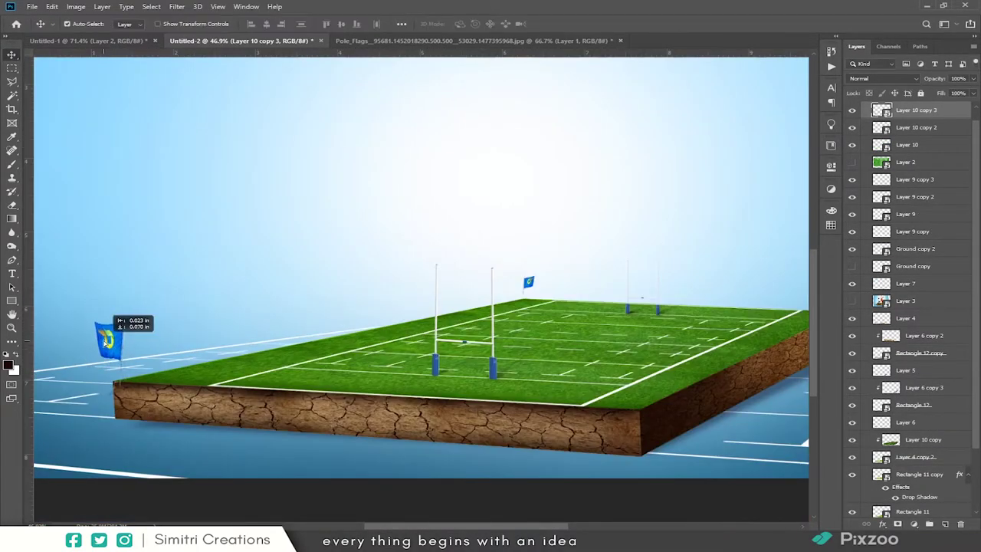
pyautogui.scroll(-1, 115, 337)
pyautogui.moveTo(154, 408); pyautogui.dragTo(537, 432)
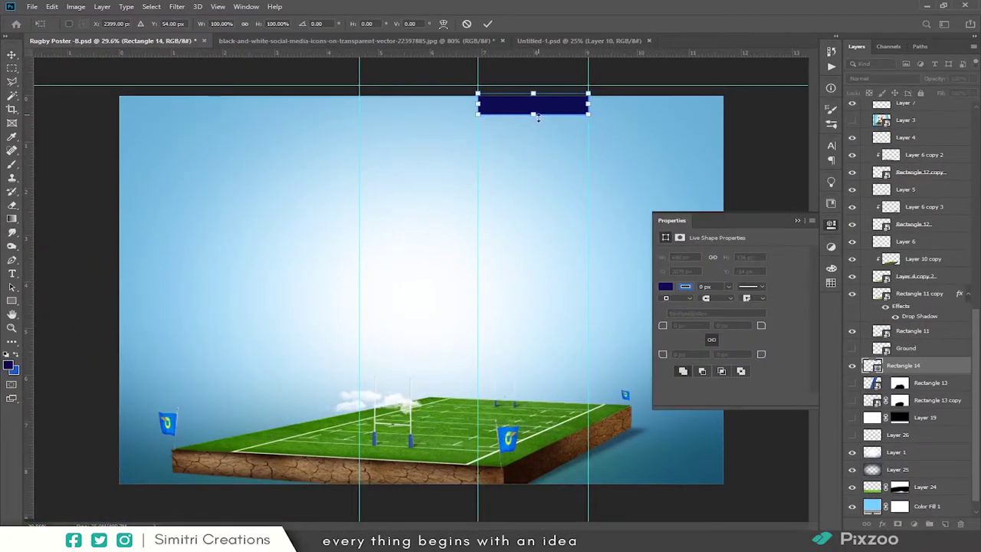
pyautogui.moveTo(538, 117); pyautogui.dragTo(534, 484)
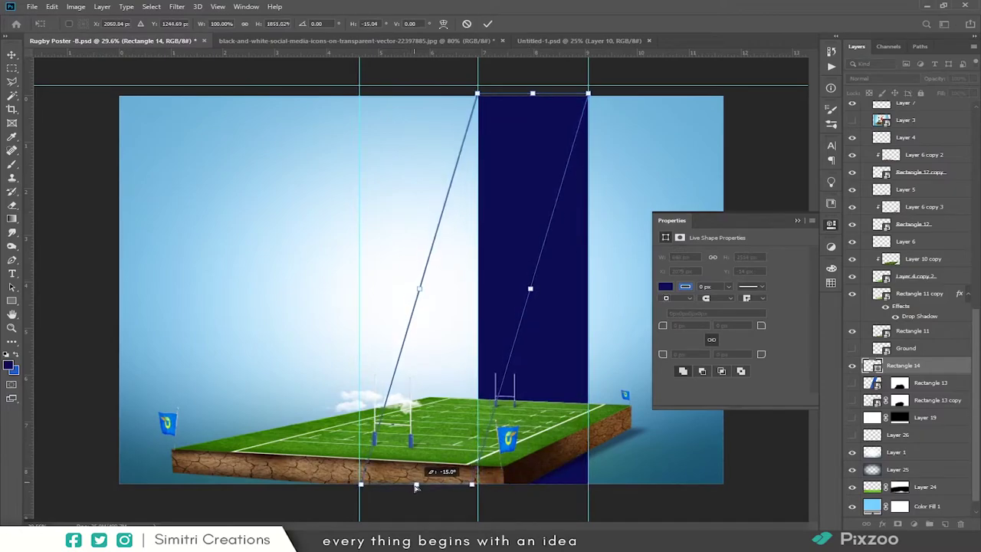
# - Commit the slanted stripe and give its copy an outline Stroke layer style
pyautogui.press('Return')
pyautogui.press('Return')
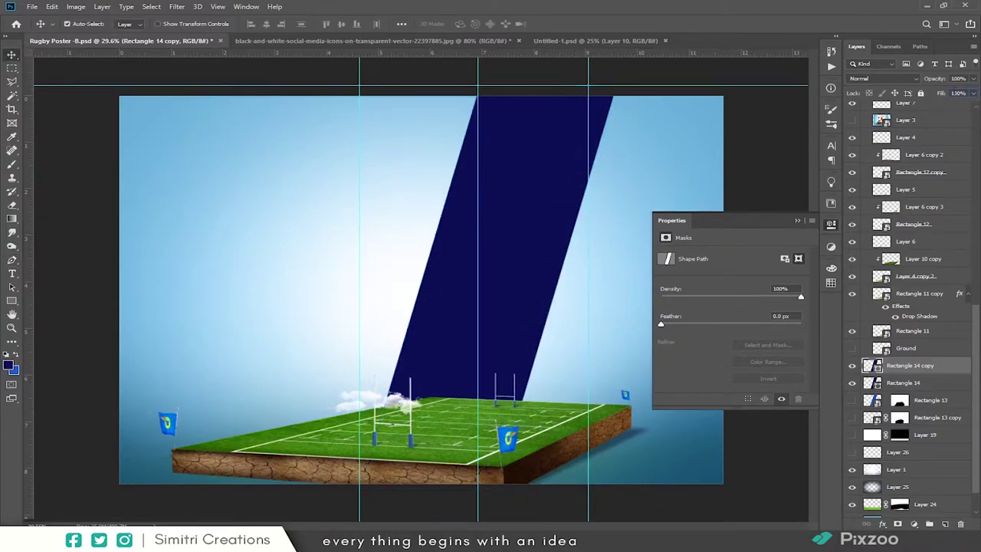
pyautogui.doubleClick(943, 366)
pyautogui.moveTo(153, 188); pyautogui.dragTo(661, 178)
pyautogui.click(606, 269)
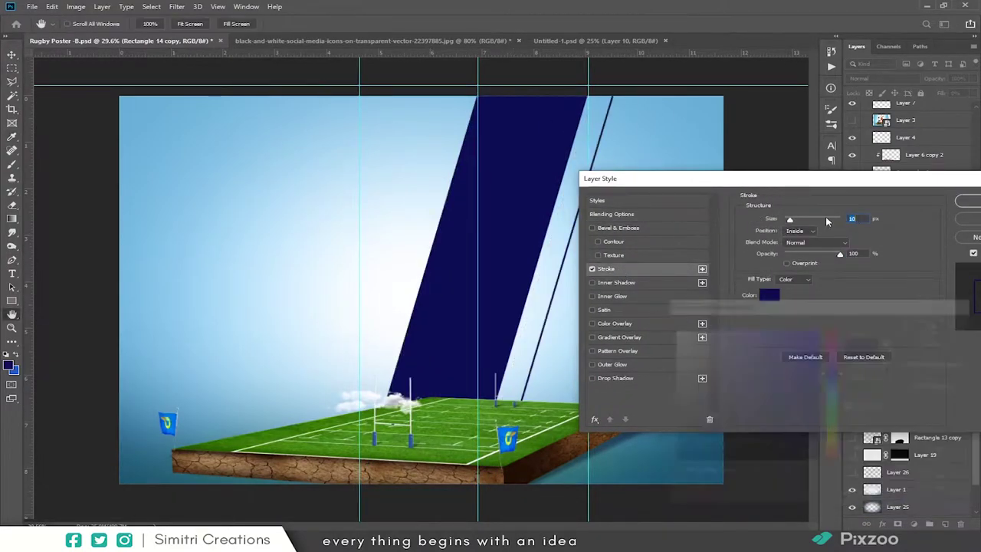
pyautogui.press('Return')
# - Apply a transform to the outlined stripe copy, then select the original navy stripe layer
pyautogui.hotkey('ctrl', 't')
pyautogui.press('Return')
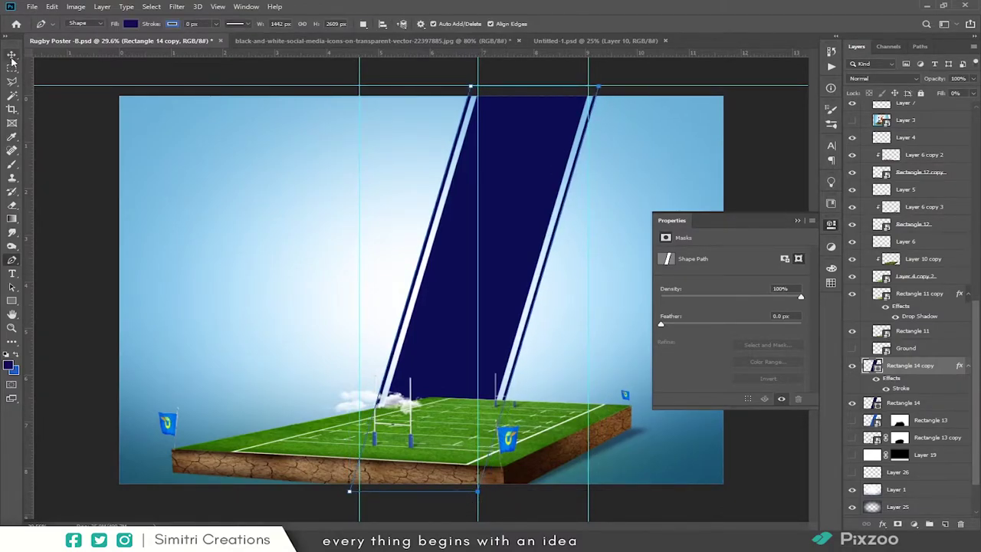
pyautogui.click(12, 56)
pyautogui.click(904, 403)
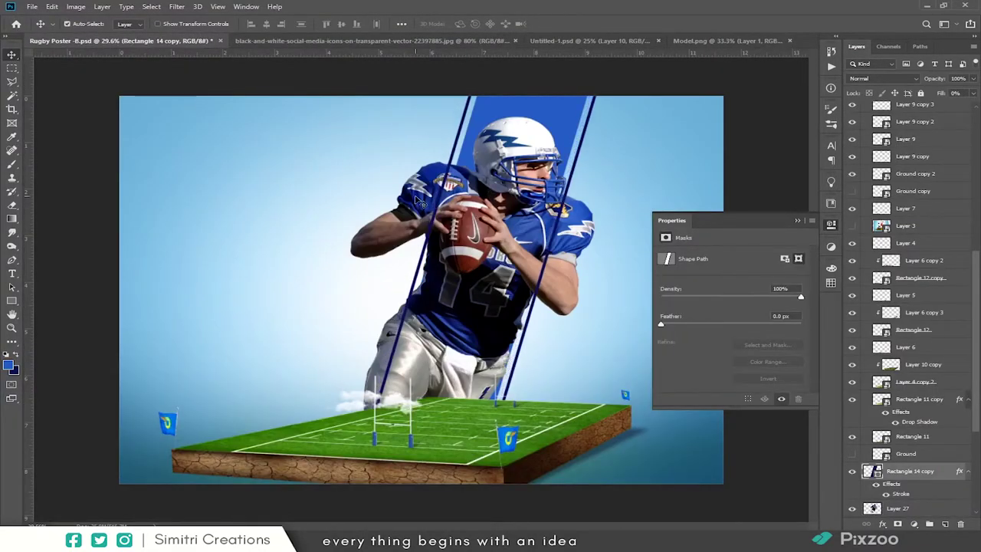
# - Bring the player to the top layer, scale him to about 79% and nudge him onto the stripe
pyautogui.hotkey('ctrl', 'shift', ']')
pyautogui.hotkey('ctrl', 't')
pyautogui.moveTo(358, 408)
pyautogui.mouseDown()
pyautogui.moveTo(406, 345)
pyautogui.moveTo(392, 354)
pyautogui.mouseUp()
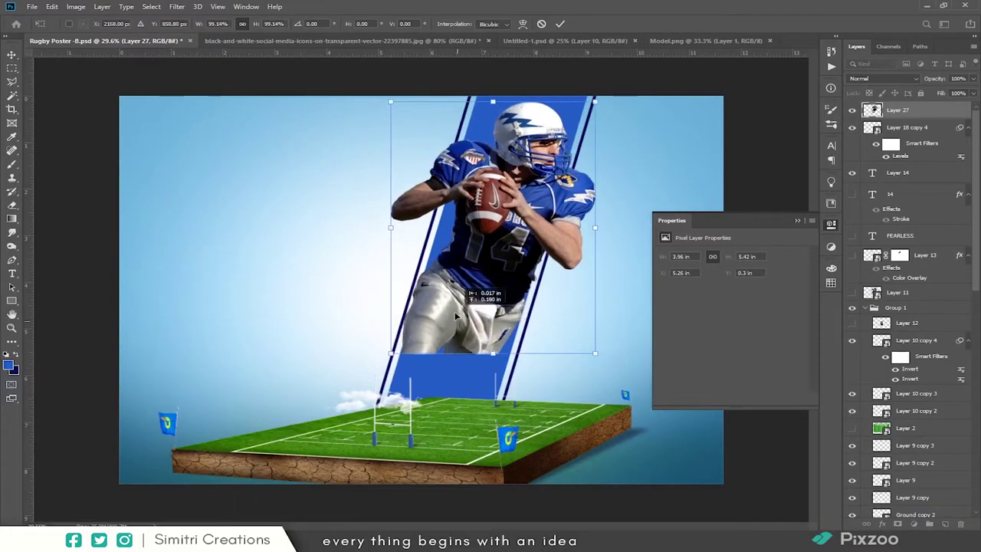
pyautogui.press('Return')
pyautogui.moveTo(443, 312); pyautogui.dragTo(441, 311)
# - Type RUGBY in Century Gothic and rotate it diagonally upward beside the player
pyautogui.click(184, 224)
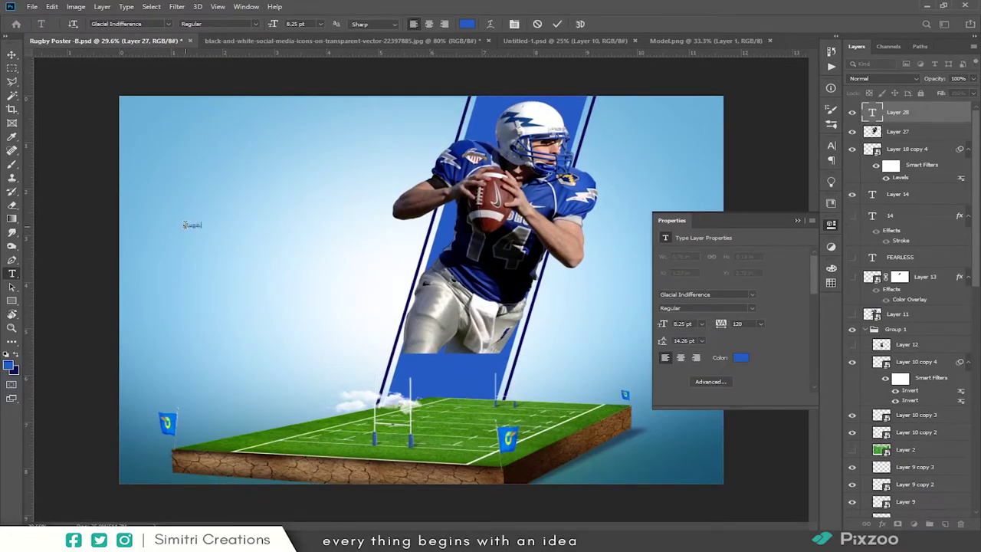
pyautogui.click(145, 253)
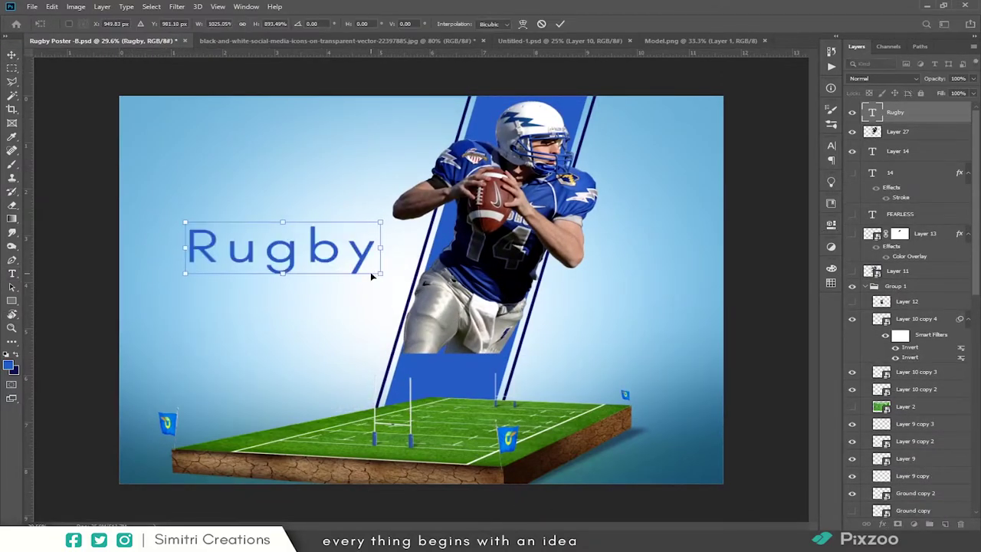
pyautogui.write('Century gothic')
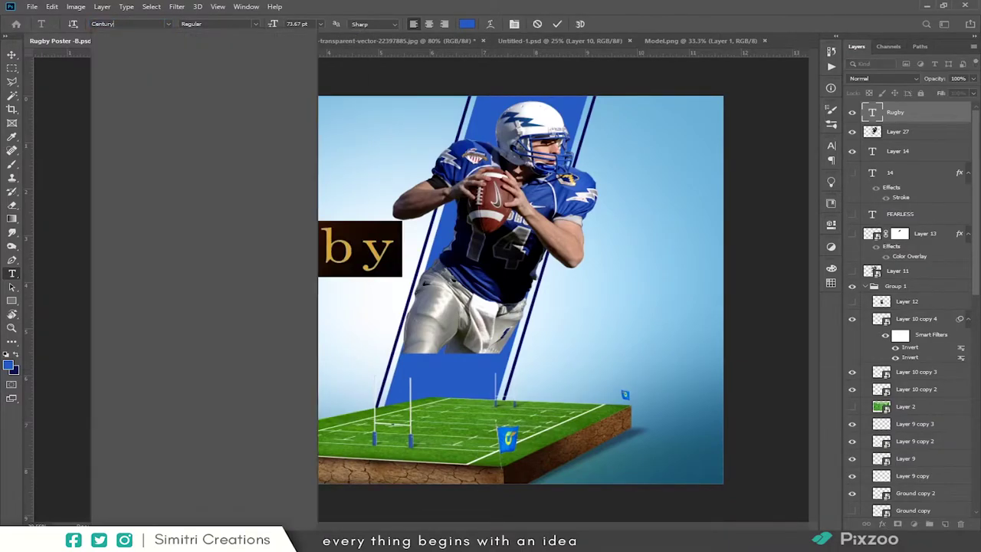
pyautogui.click(133, 54)
pyautogui.write('RUGBY')
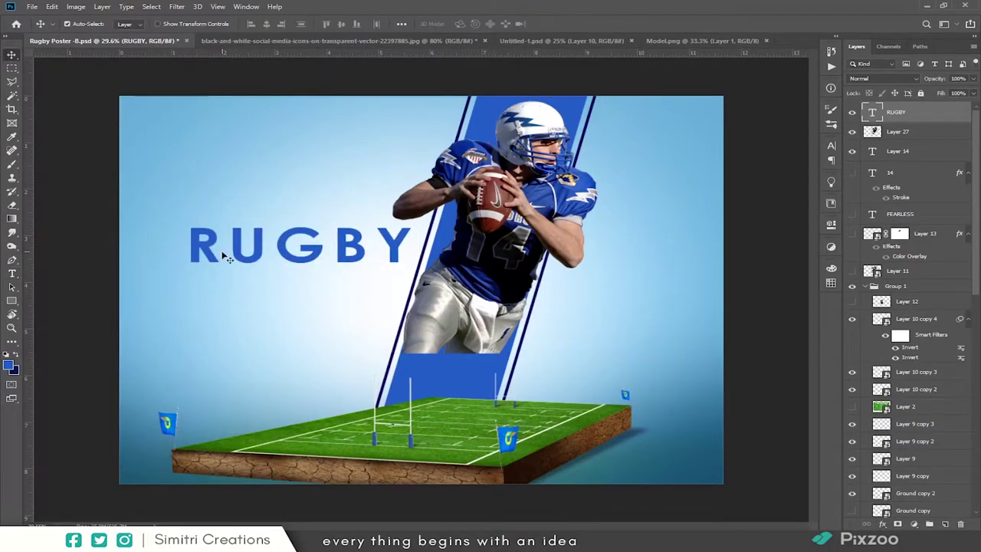
pyautogui.click(222, 250)
pyautogui.moveTo(163, 267); pyautogui.dragTo(379, 239)
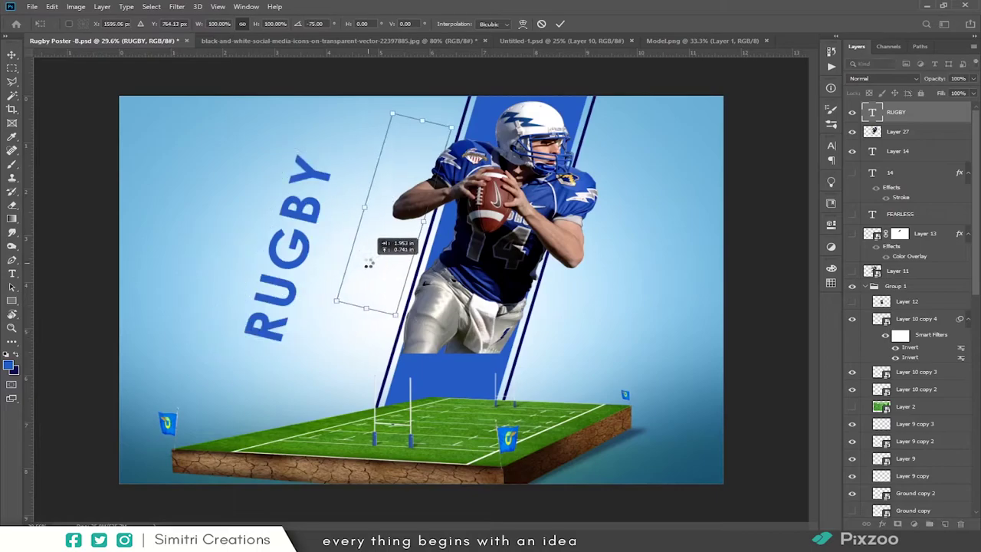
pyautogui.moveTo(291, 246)
pyautogui.mouseDown()
pyautogui.moveTo(383, 276)
pyautogui.moveTo(371, 273)
pyautogui.mouseUp()
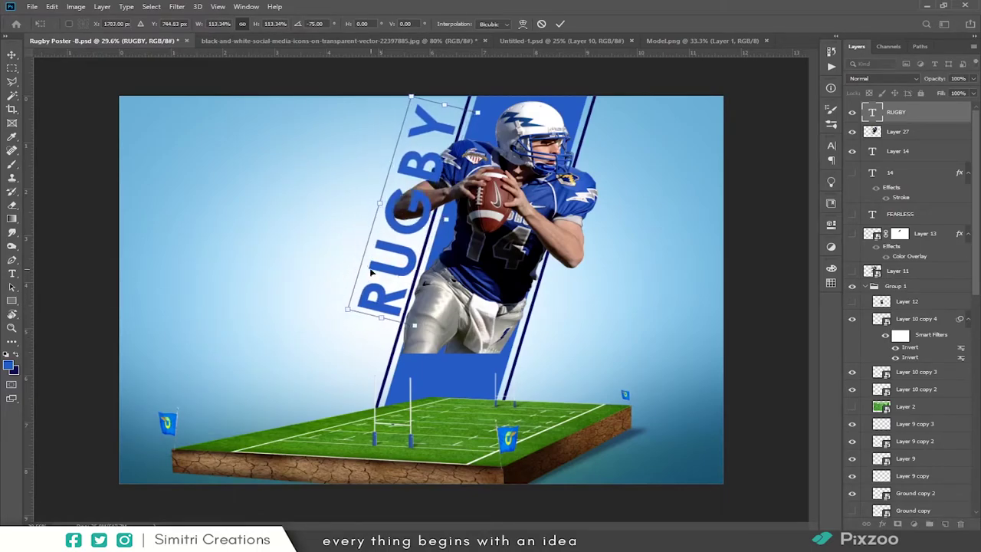
# - Fill the RUGBY letter selection with navy on a new layer placed below the text
pyautogui.keyDown('ctrl'); pyautogui.click(874, 113); pyautogui.keyUp('ctrl')
pyautogui.click(151, 6)
pyautogui.click(283, 182)
pyautogui.hotkey('ctrl', 'shift', 'n')
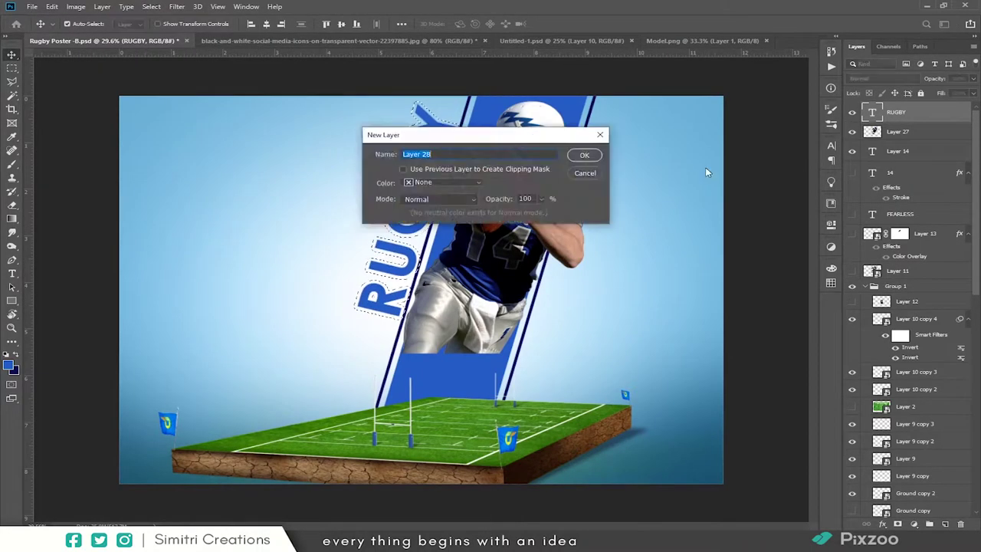
pyautogui.click(580, 156)
pyautogui.press('x')
pyautogui.hotkey('alt', 'BackSpace')
pyautogui.hotkey('ctrl', 'd')
pyautogui.hotkey('ctrl', '[')
# - Add a 17 px outside Stroke to the navy letters layer
pyautogui.doubleClick(942, 132)
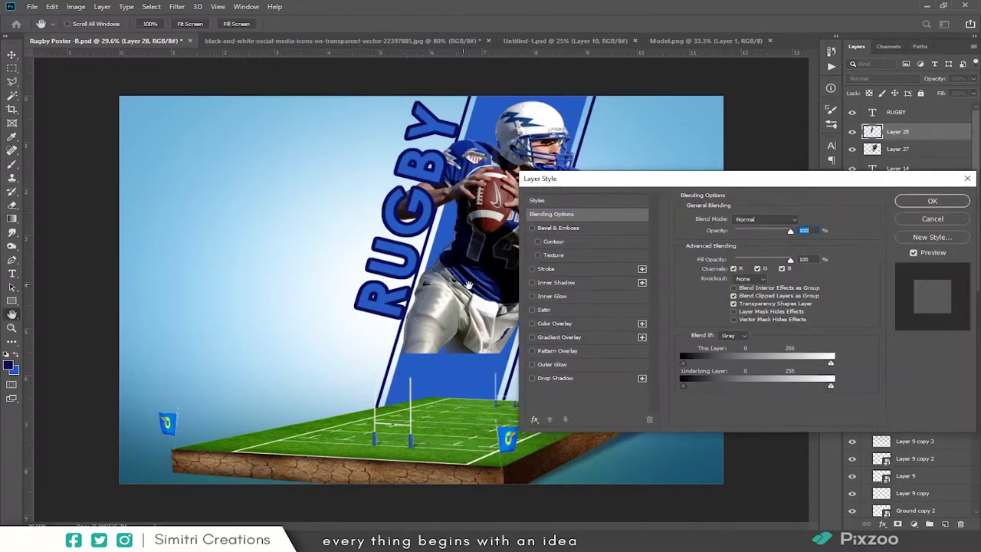
pyautogui.press('Return')
pyautogui.doubleClick(940, 133)
pyautogui.click(545, 268)
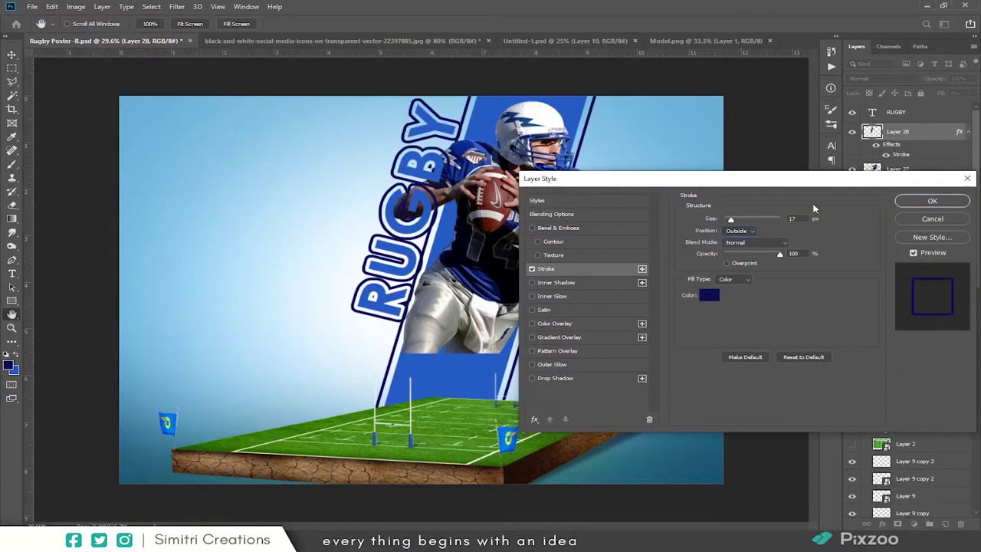
pyautogui.press('Return')
pyautogui.write('14')
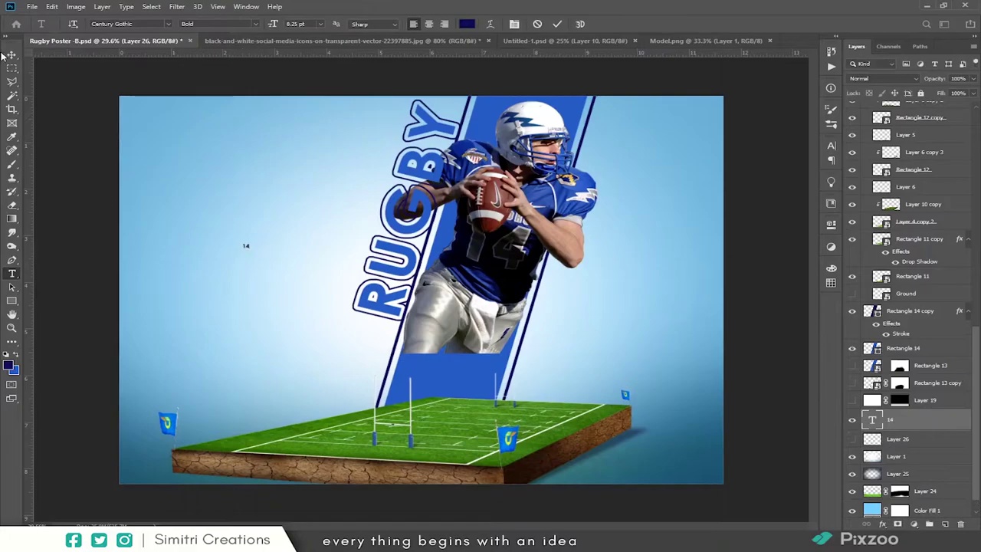
# - Paste the stroke style onto the 14 text and enlarge it across the poster's left side
pyautogui.click(790, 414)
pyautogui.hotkey('ctrl', 't')
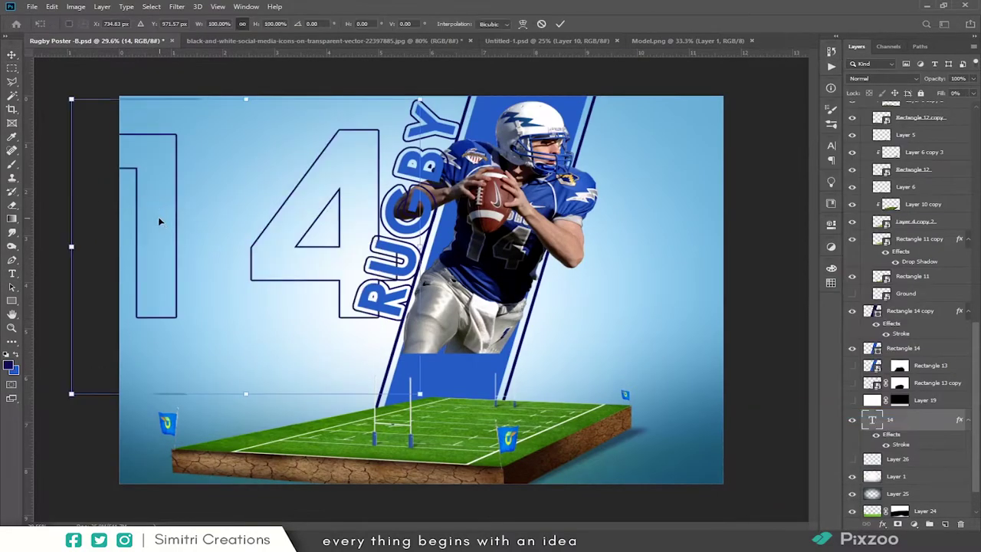
pyautogui.moveTo(160, 219); pyautogui.dragTo(305, 301)
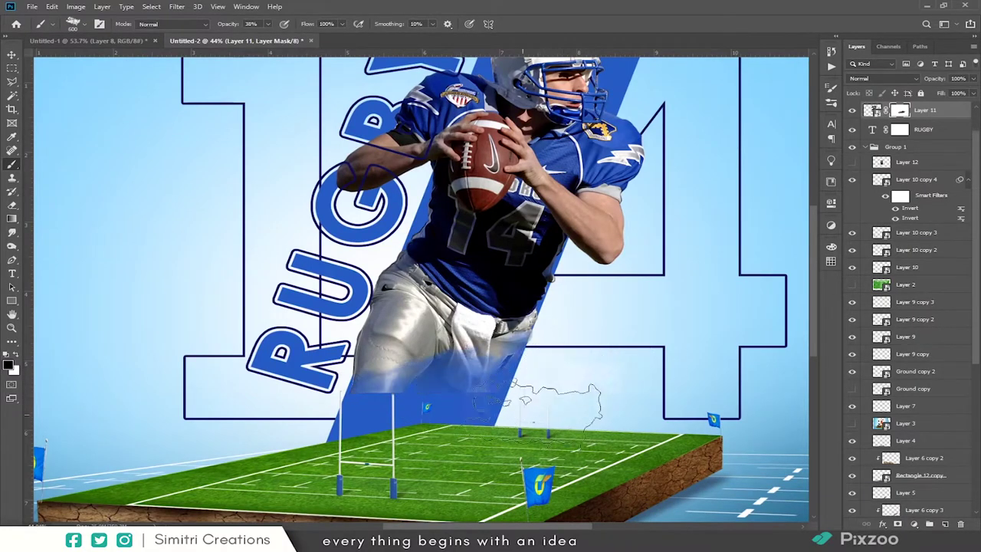
# - Check the painting colour and adjust the brush preset and tip settings
pyautogui.click(8, 364)
pyautogui.press('Return')
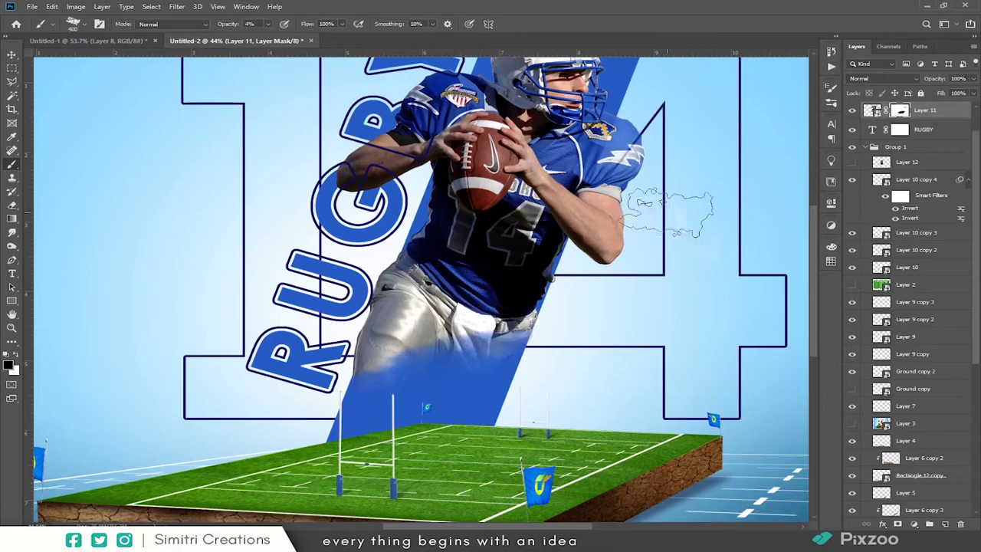
pyautogui.click(830, 85)
pyautogui.click(675, 83)
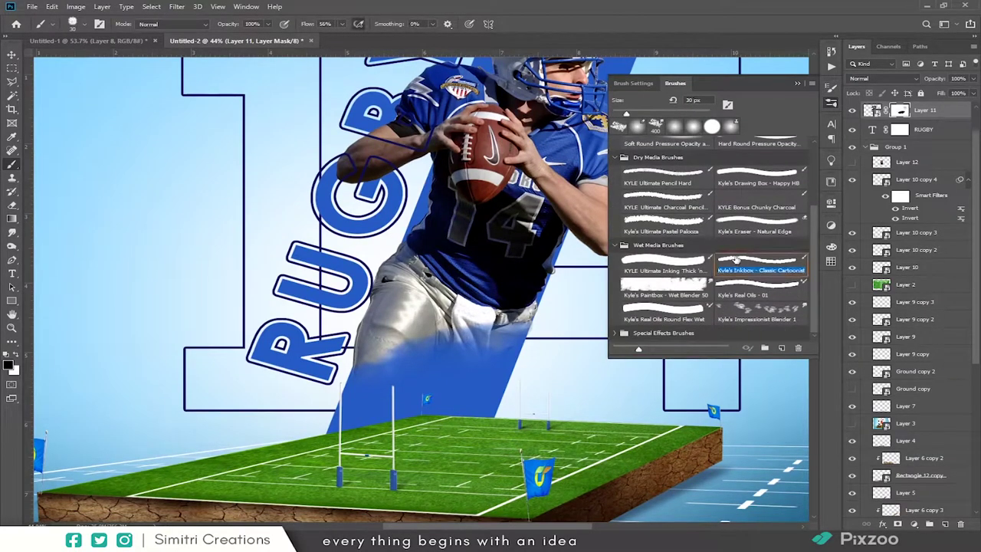
pyautogui.click(633, 83)
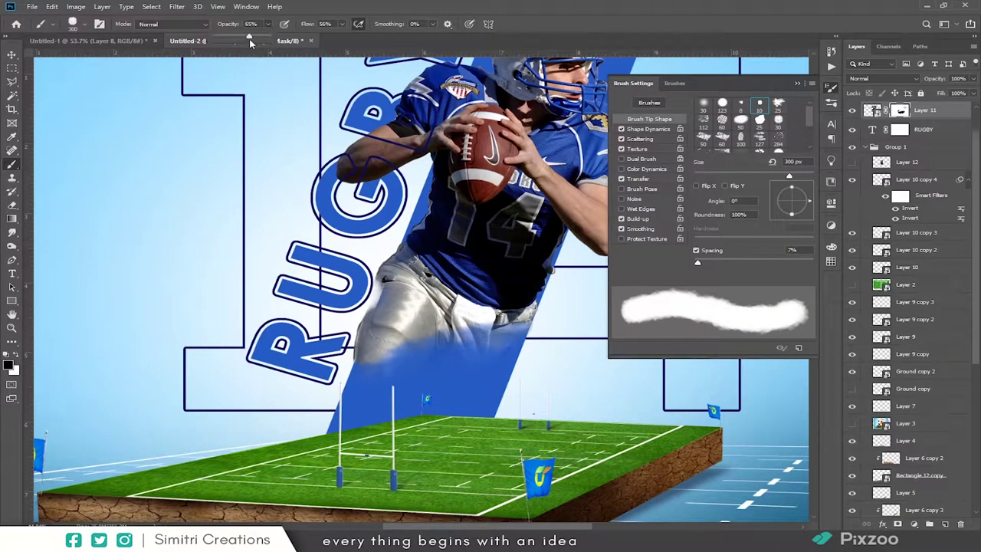
pyautogui.hscroll(5, 507, 149)
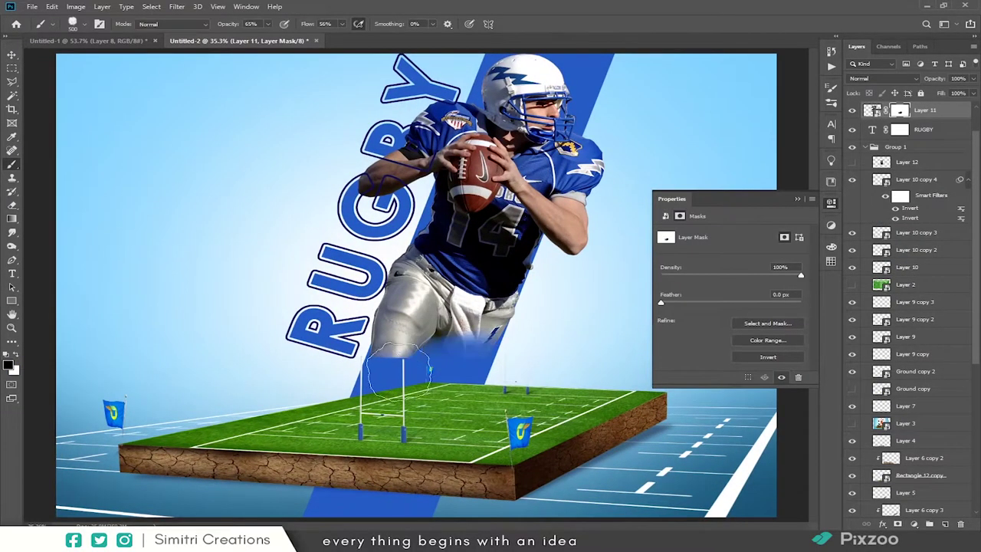
pyautogui.hotkey('ctrl', 'o')
# - Choose and open the smoke image file
pyautogui.scroll(-3, 307, 191)
pyautogui.click(406, 99)
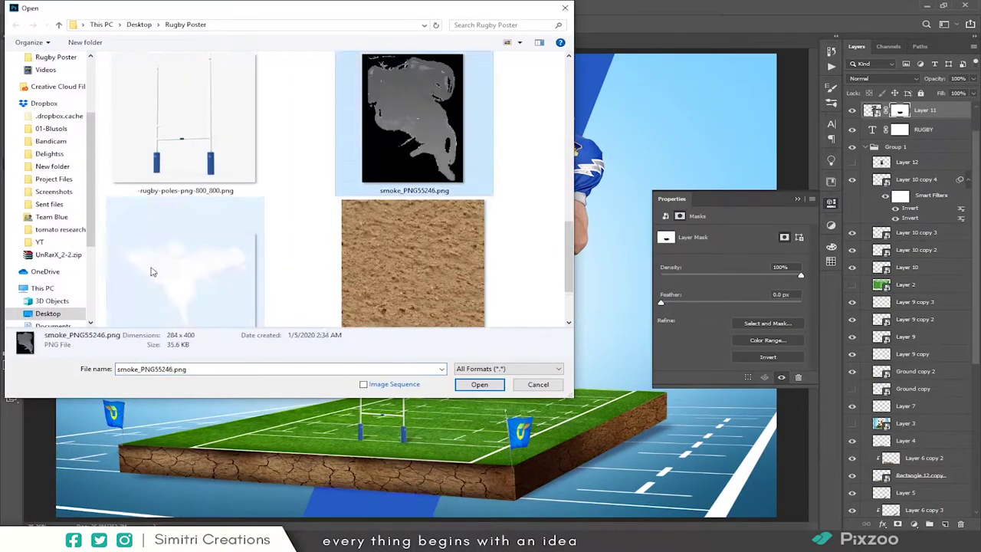
pyautogui.scroll(3, 307, 191)
pyautogui.click(473, 381)
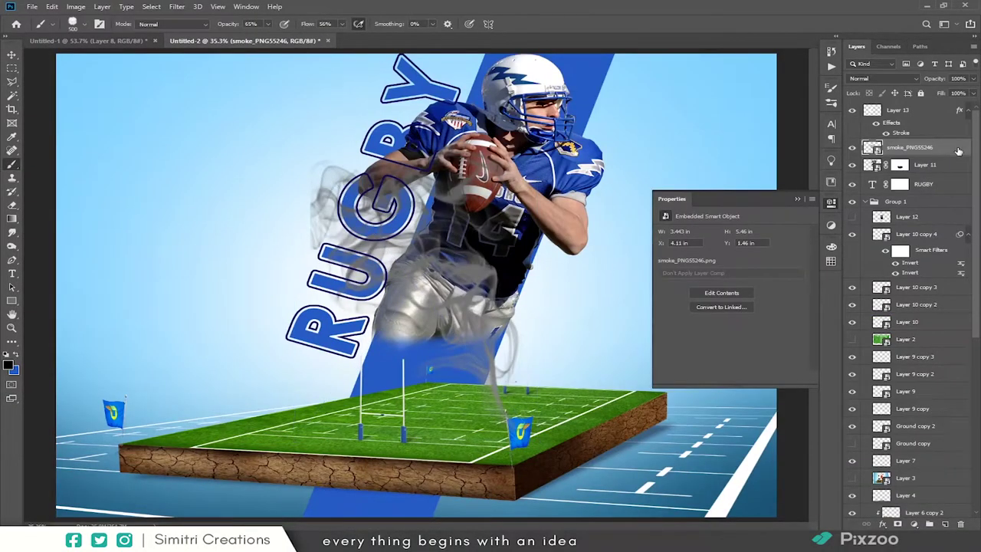
# - Give the smoke layer a blue Color Overlay
pyautogui.doubleClick(958, 151)
pyautogui.click(554, 325)
pyautogui.click(801, 222)
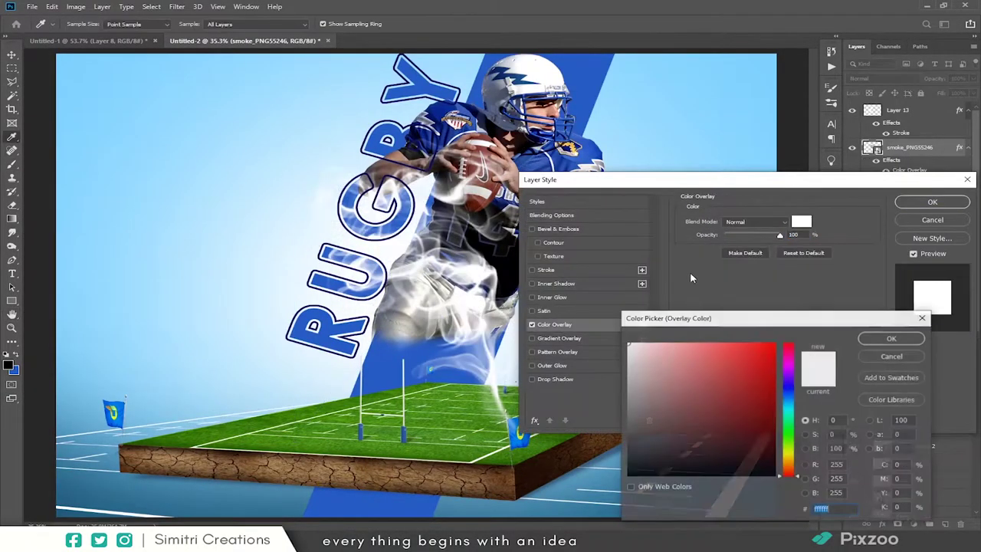
pyautogui.click(563, 157)
pyautogui.click(892, 338)
pyautogui.click(932, 202)
# - Mirror the smoke and place it tilted beside the player's right side and near RUGBY
pyautogui.rightClick(438, 296)
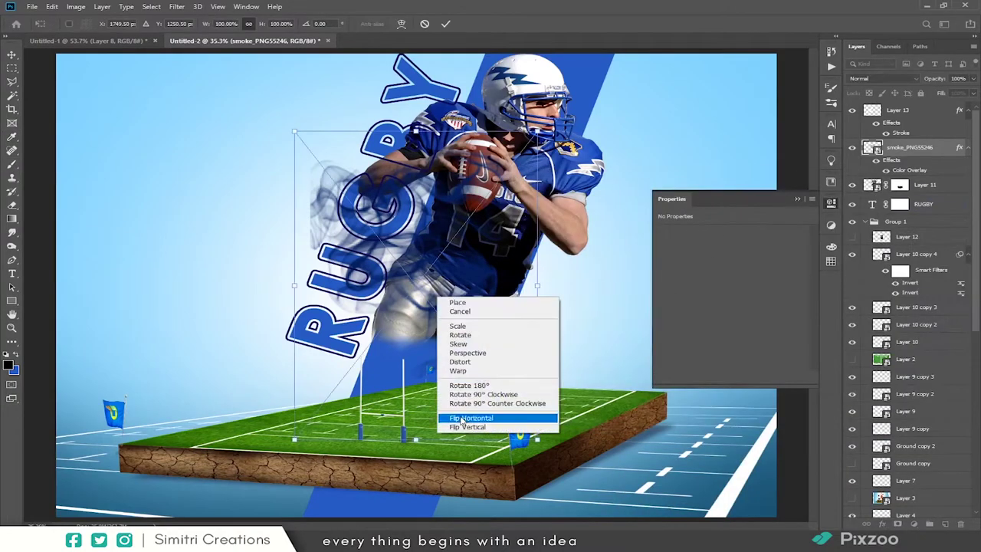
pyautogui.click(491, 415)
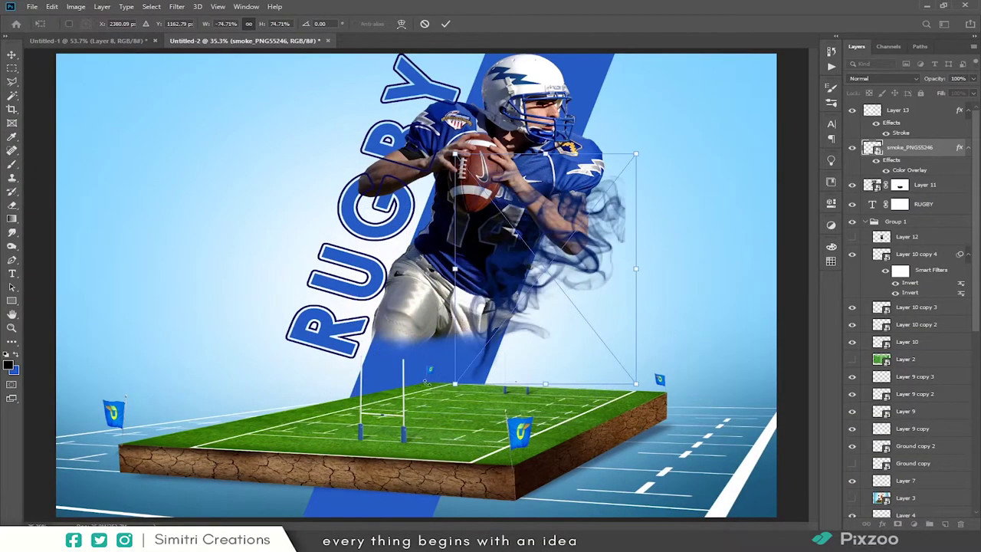
pyautogui.moveTo(430, 369); pyautogui.dragTo(529, 276)
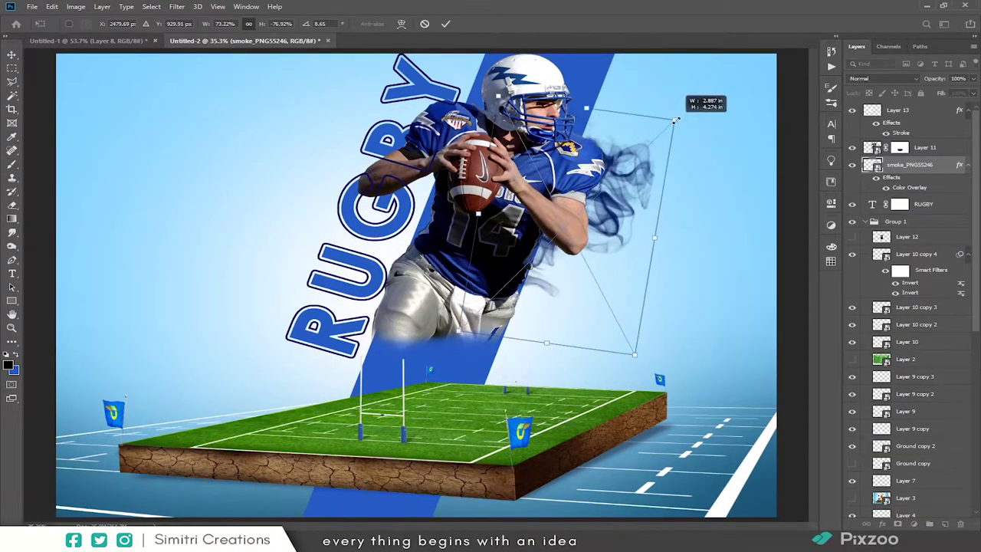
pyautogui.press('Return')
pyautogui.moveTo(598, 184)
pyautogui.mouseDown()
pyautogui.moveTo(460, 222)
pyautogui.moveTo(460, 305)
pyautogui.moveTo(372, 348)
pyautogui.mouseUp()
# - Duplicate the smoke layer and mirror the copy
pyautogui.hotkey('ctrl', 'j')
pyautogui.hotkey('ctrl', 't')
pyautogui.rightClick(406, 307)
pyautogui.click(437, 425)
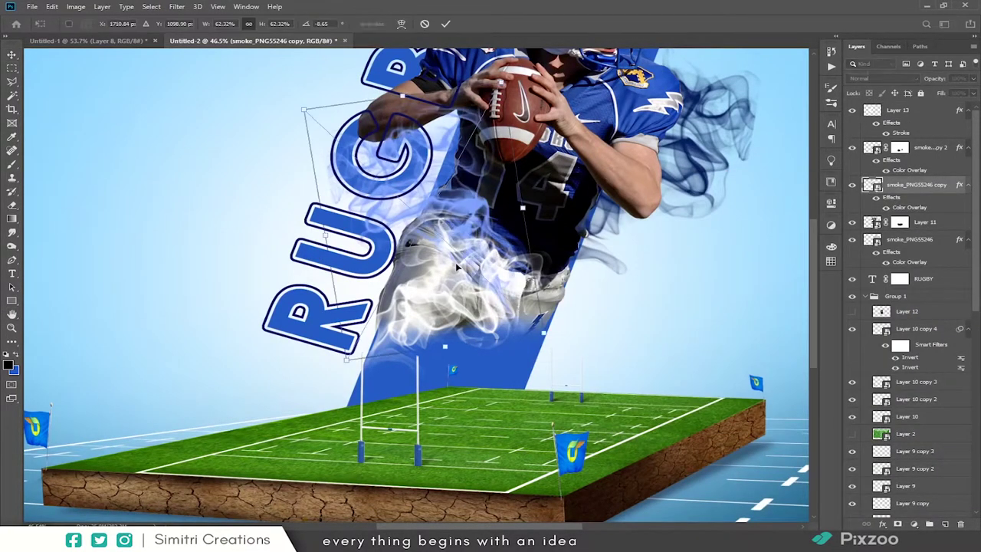
pyautogui.press('Return')
# - Move the smoke copy below the original smoke and start its colour overlay
pyautogui.click(454, 232)
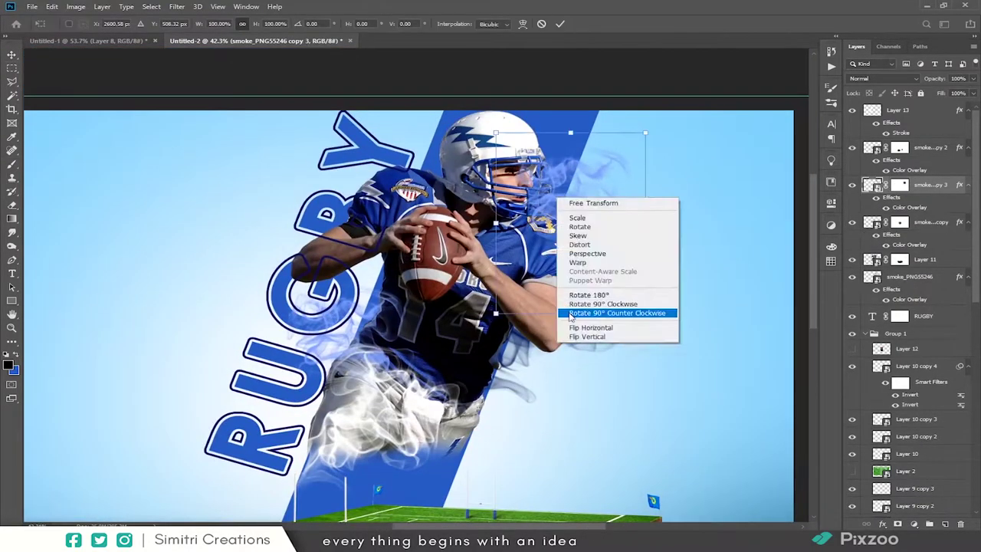
pyautogui.hotkey('ctrl', '[')
pyautogui.hotkey('ctrl', '[')
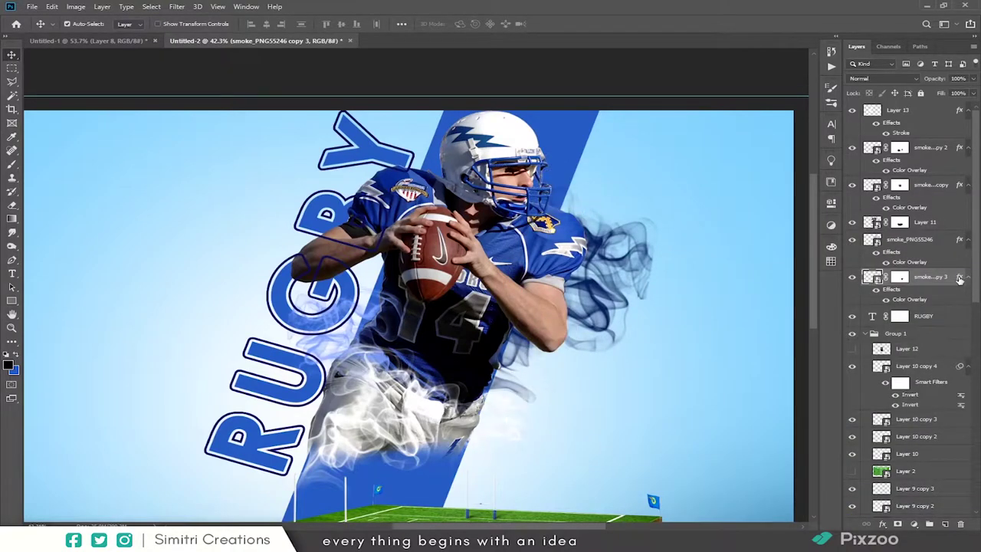
pyautogui.doubleClick(958, 279)
pyautogui.click(554, 324)
pyautogui.click(801, 222)
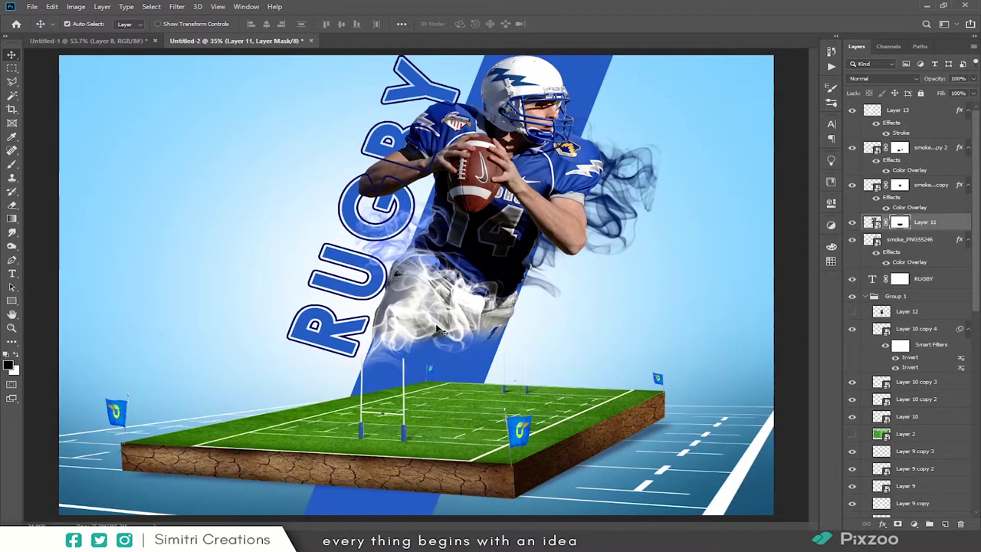
pyautogui.scroll(2, 439, 329)
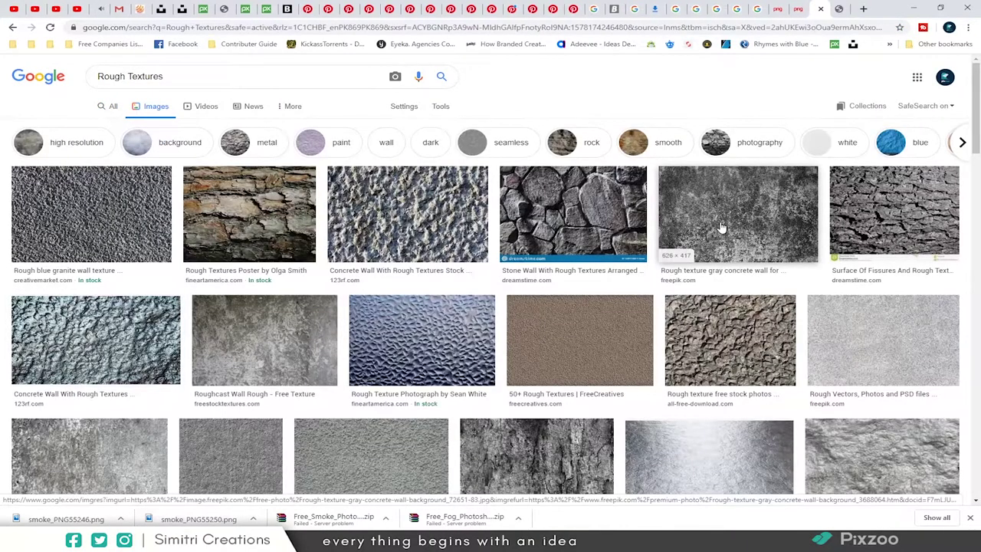
# - Browse the Rough Textures results and preview the grey concrete texture
pyautogui.click(675, 184)
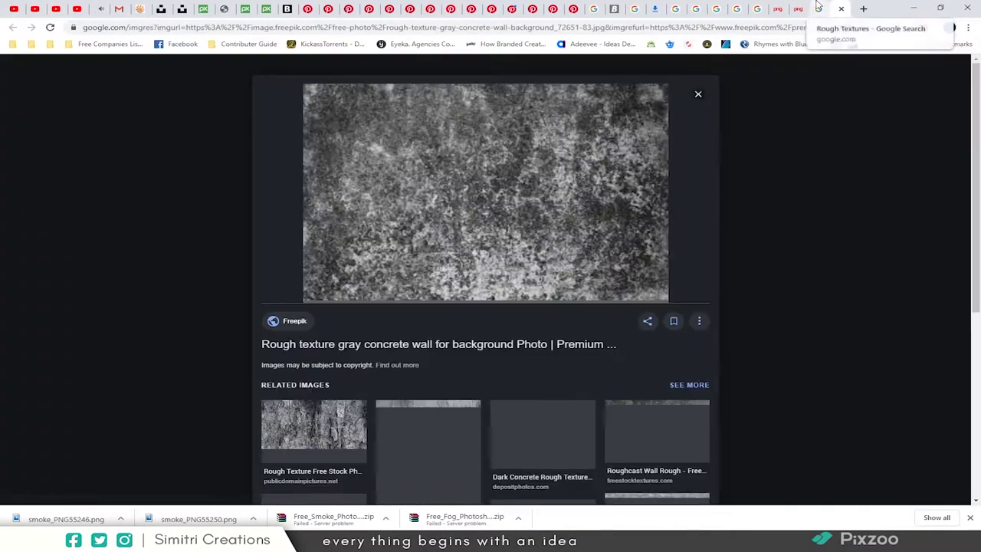
pyautogui.scroll(-3, 642, 228)
pyautogui.scroll(-2, 642, 227)
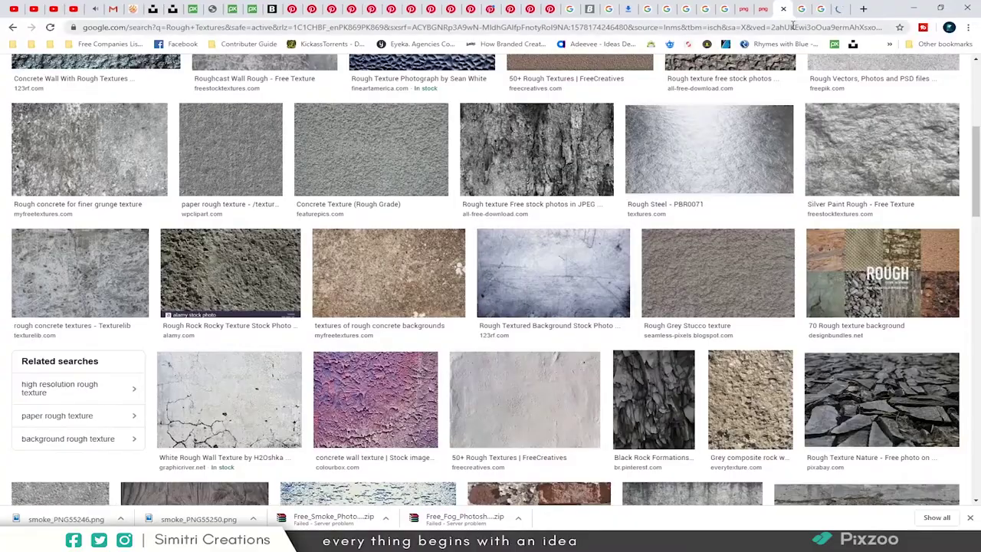
pyautogui.click(645, 137)
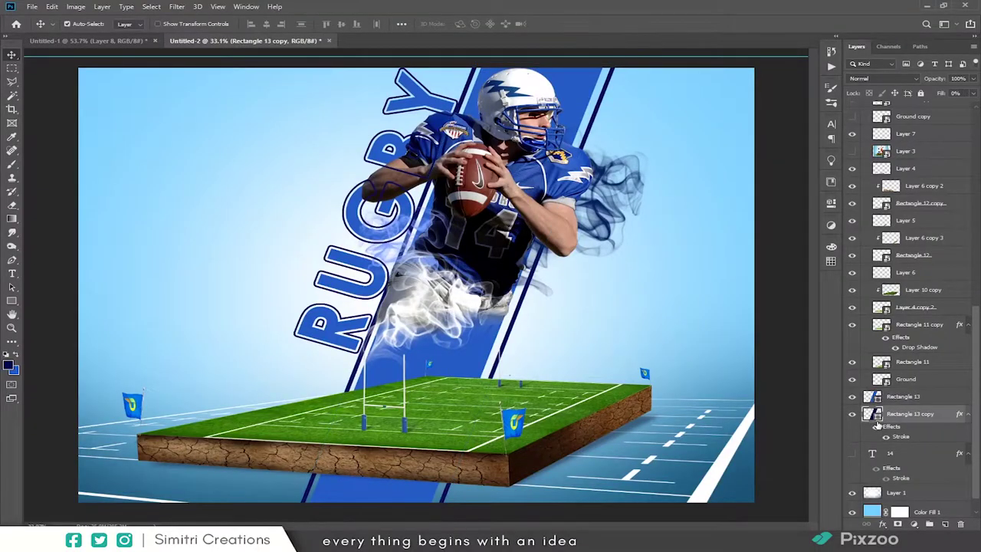
# - Paste the concrete texture diagonally, clip it to Rectangle 13 and set it to Multiply
pyautogui.click(909, 400)
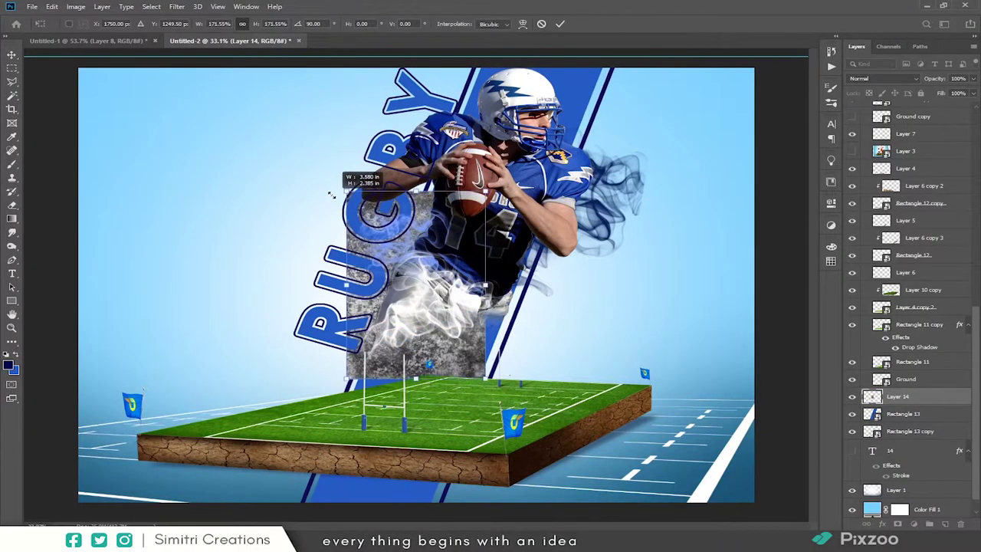
pyautogui.hotkey('ctrl', 'v')
pyautogui.moveTo(655, 239); pyautogui.dragTo(660, 192)
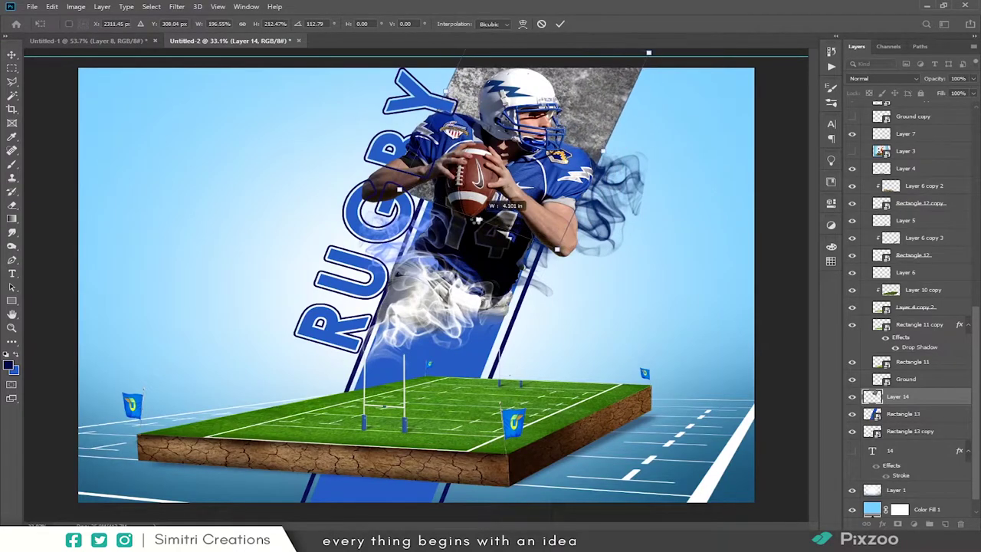
pyautogui.press('Return')
pyautogui.hotkey('ctrl', ']')
pyautogui.hotkey('ctrl', 'alt', 'g')
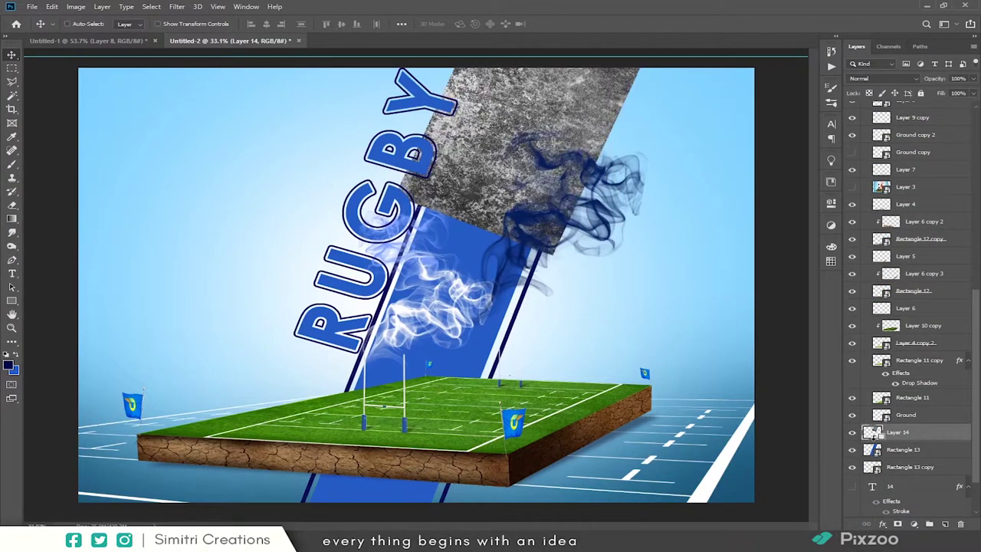
pyautogui.hotkey('shift', 'Down')
pyautogui.hotkey('shift', 'alt', 'm')
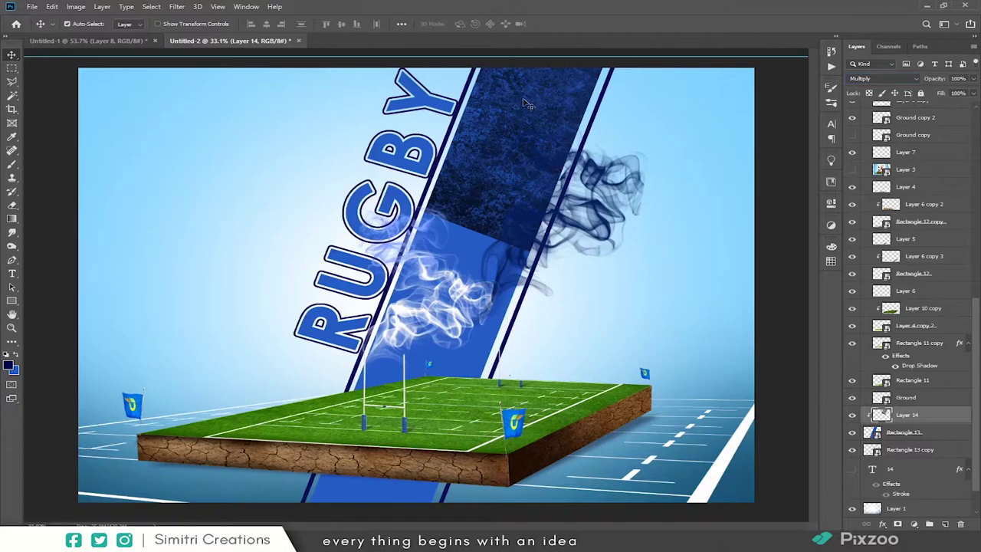
# - Duplicate the concrete texture at Normal blending and shift the copy down the stripe
pyautogui.hotkey('ctrl', 'j')
pyautogui.press('b')
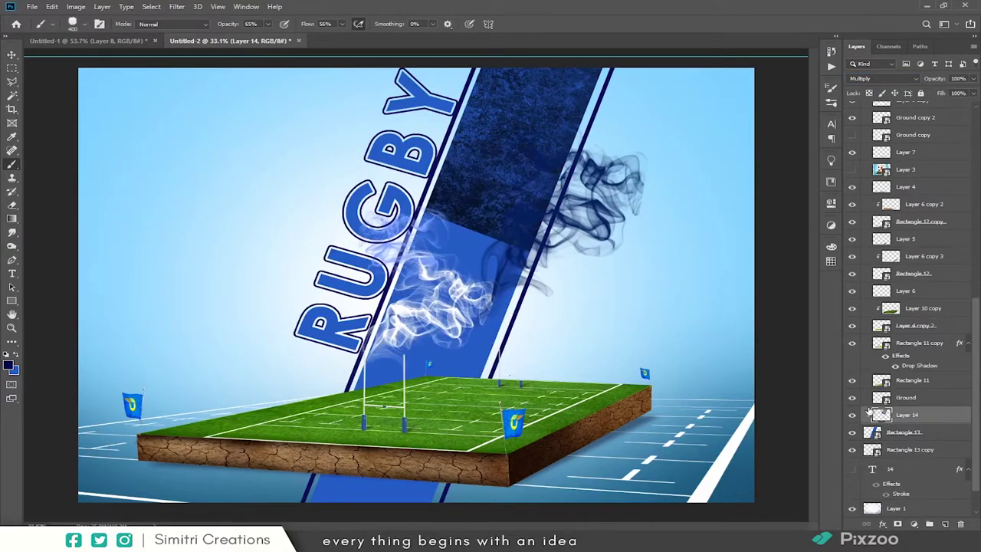
pyautogui.click(885, 78)
pyautogui.click(873, 81)
pyautogui.press('v')
pyautogui.moveTo(460, 246)
pyautogui.mouseDown()
pyautogui.moveTo(473, 193)
pyautogui.moveTo(409, 343)
pyautogui.mouseUp()
# - Merge the concrete texture layers and set the merged layer to Multiply blending
pyautogui.scroll(-2, 429, 284)
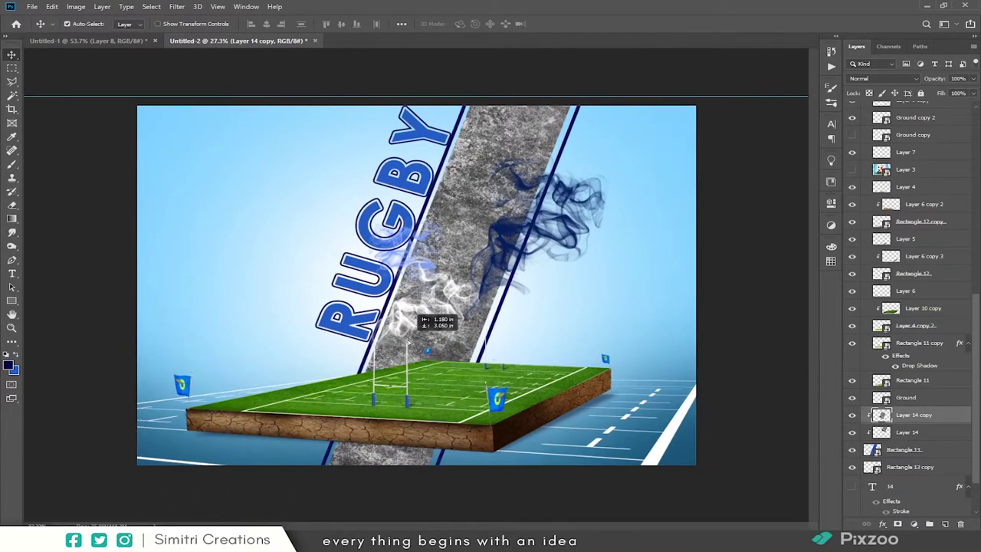
pyautogui.hotkey('ctrl', 'e')
pyautogui.scroll(4, 453, 213)
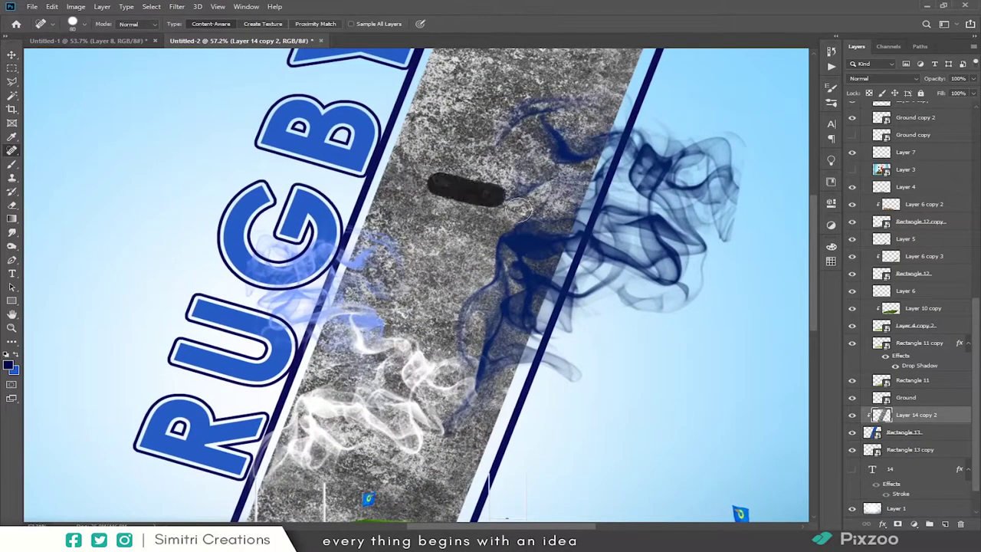
pyautogui.scroll(-2, 518, 207)
pyautogui.scroll(-2, 518, 207)
pyautogui.press('v')
pyautogui.hotkey('shift', '+')
pyautogui.hotkey('shift', '+')
pyautogui.hotkey('shift', '+')
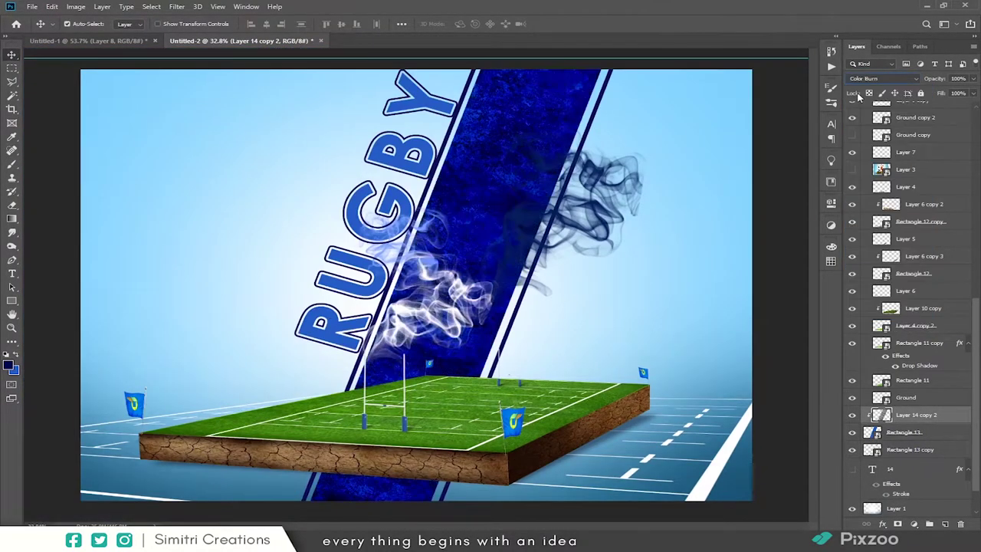
pyautogui.hotkey('shift', '-')
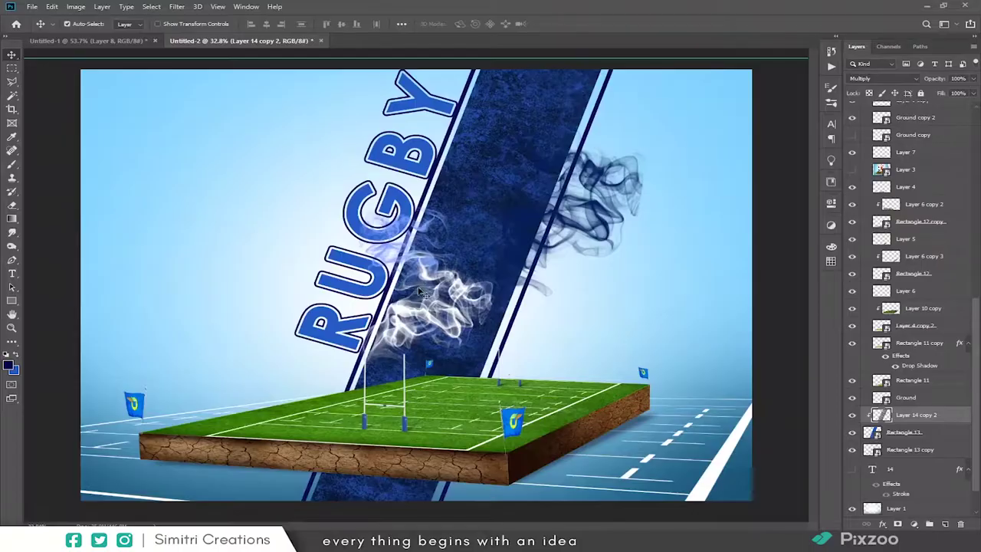
# - Paste the grey rock texture, scale and rotate it along the stripe, duplicate, and merge
pyautogui.hotkey('ctrl', 'v')
pyautogui.hotkey('ctrl', 't')
pyautogui.moveTo(430, 287); pyautogui.dragTo(529, 99)
pyautogui.moveTo(617, 123); pyautogui.dragTo(637, 146)
pyautogui.moveTo(537, 57); pyautogui.dragTo(550, 48)
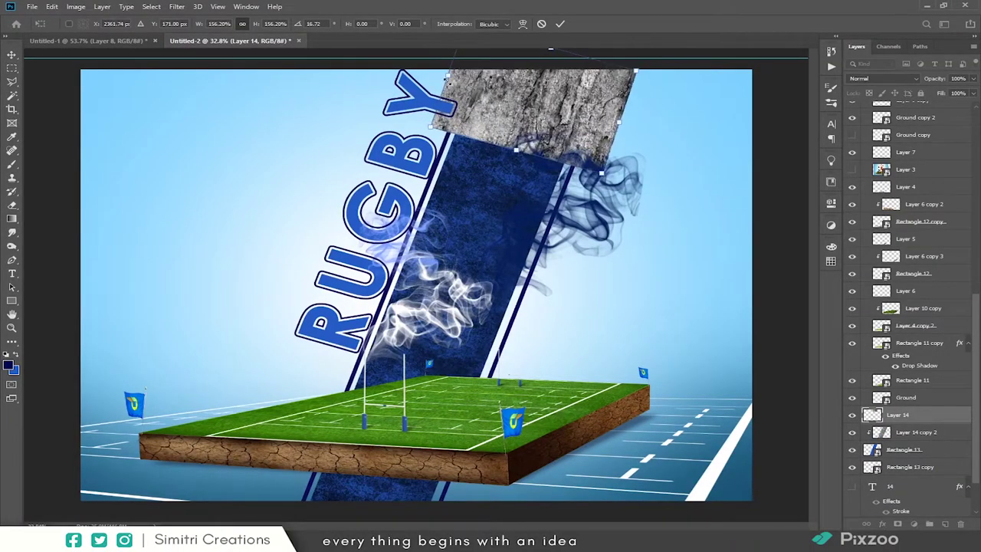
pyautogui.press('Return')
pyautogui.moveTo(541, 107)
pyautogui.mouseDown()
pyautogui.moveTo(528, 158)
pyautogui.moveTo(473, 208)
pyautogui.moveTo(522, 313)
pyautogui.mouseUp()
pyautogui.hotkey('ctrl', 'e')
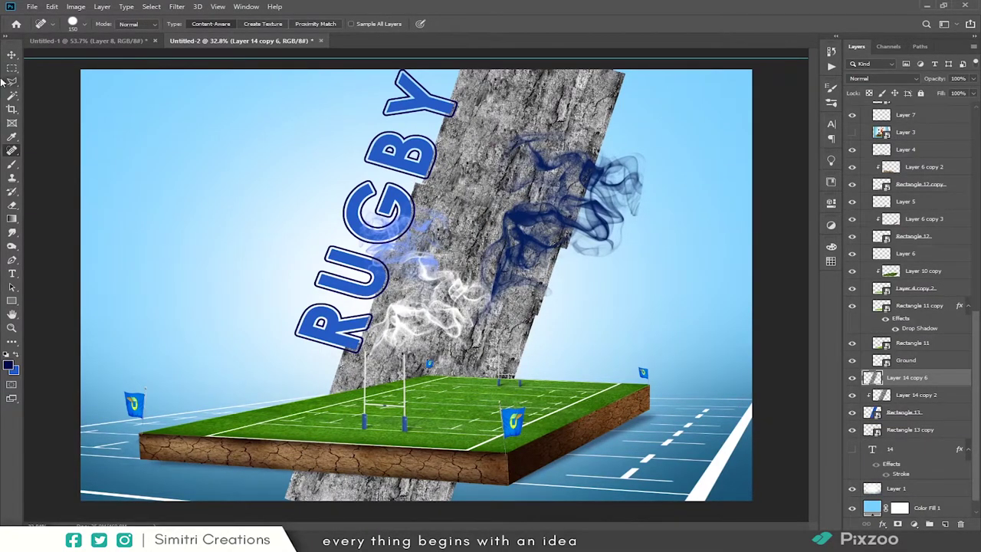
# - Clip the rock texture to the stripe with Soft Light blending
pyautogui.press('v')
pyautogui.hotkey('ctrl', 'alt', 'g')
pyautogui.click(882, 78)
pyautogui.click(874, 156)
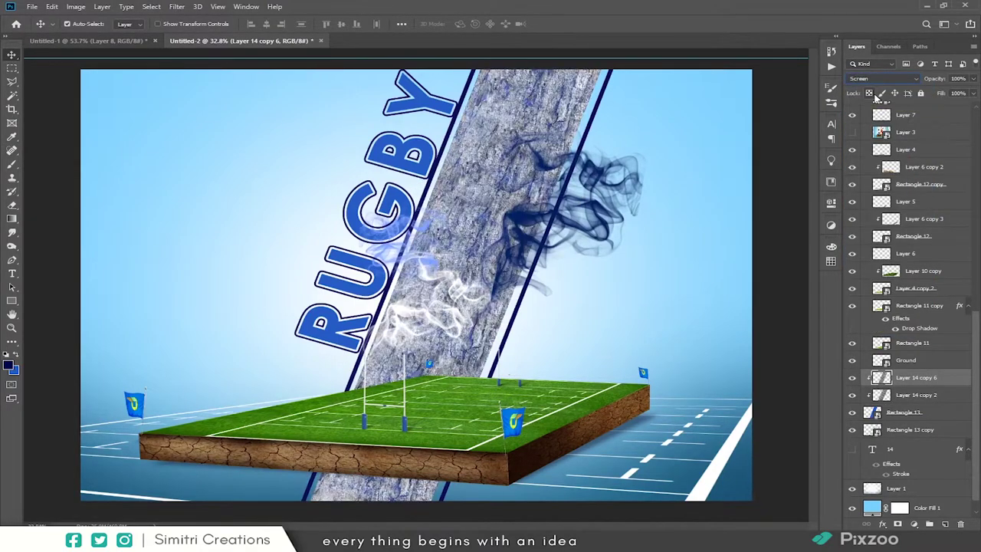
pyautogui.press('Down')
pyautogui.press('Down')
pyautogui.press('Down')
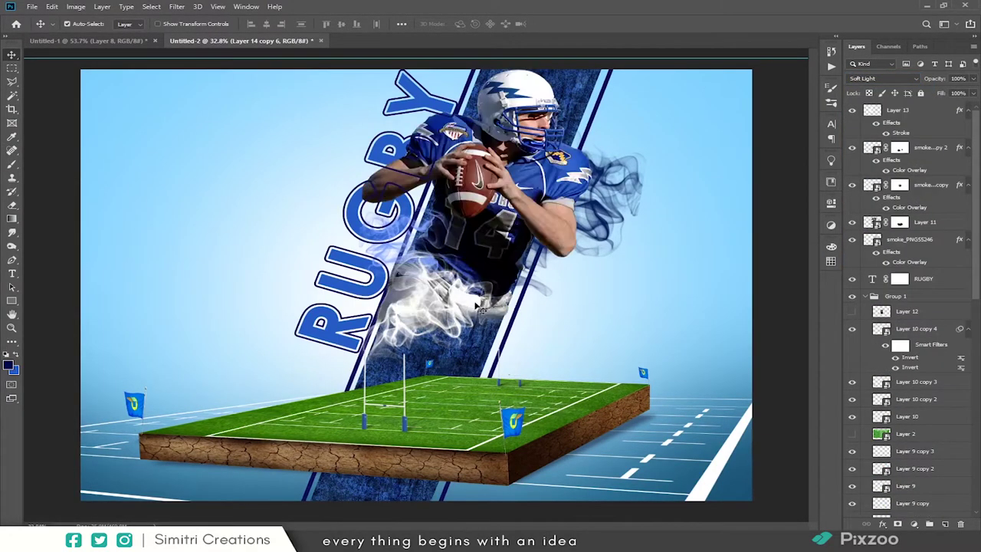
# - Set both texture layers to Linear Light blending
pyautogui.scroll(-5, 912, 368)
pyautogui.scroll(-5, 912, 368)
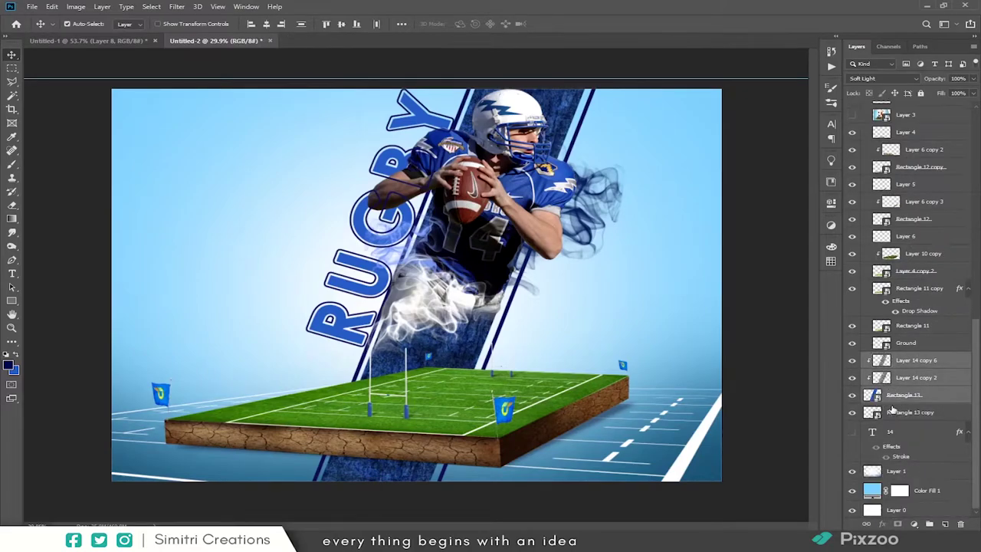
pyautogui.keyDown('ctrl'); pyautogui.click(882, 411); pyautogui.keyUp('ctrl')
pyautogui.click(881, 78)
pyautogui.click(881, 240)
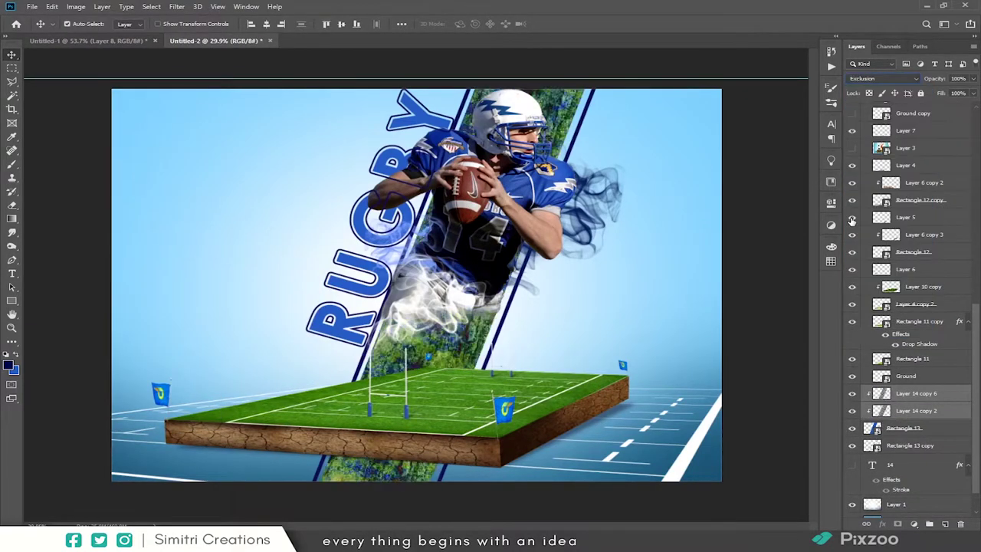
# - Darken both stripe textures with Levels, midtones at 0.67
pyautogui.hotkey('ctrl', 'z')
pyautogui.hotkey('ctrl', 'l')
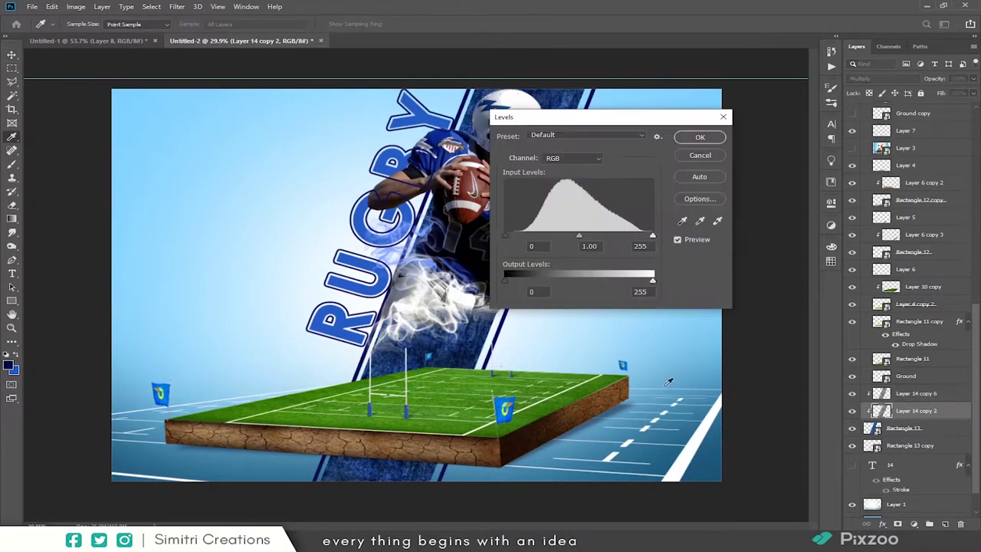
pyautogui.moveTo(663, 270); pyautogui.dragTo(683, 276)
pyautogui.press('Return')
pyautogui.click(912, 394)
pyautogui.hotkey('ctrl', 'l')
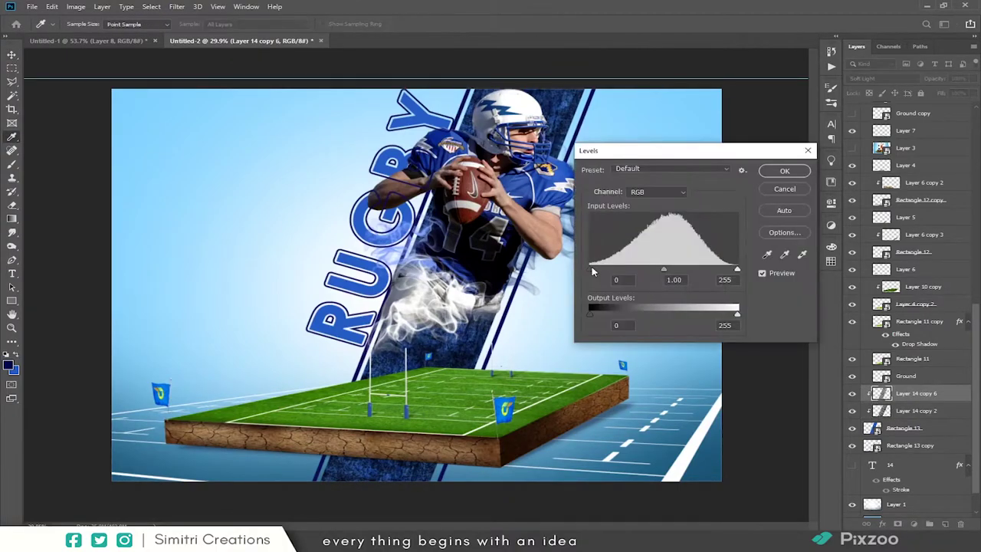
pyautogui.press('Return')
pyautogui.press('v')
pyautogui.click(904, 428)
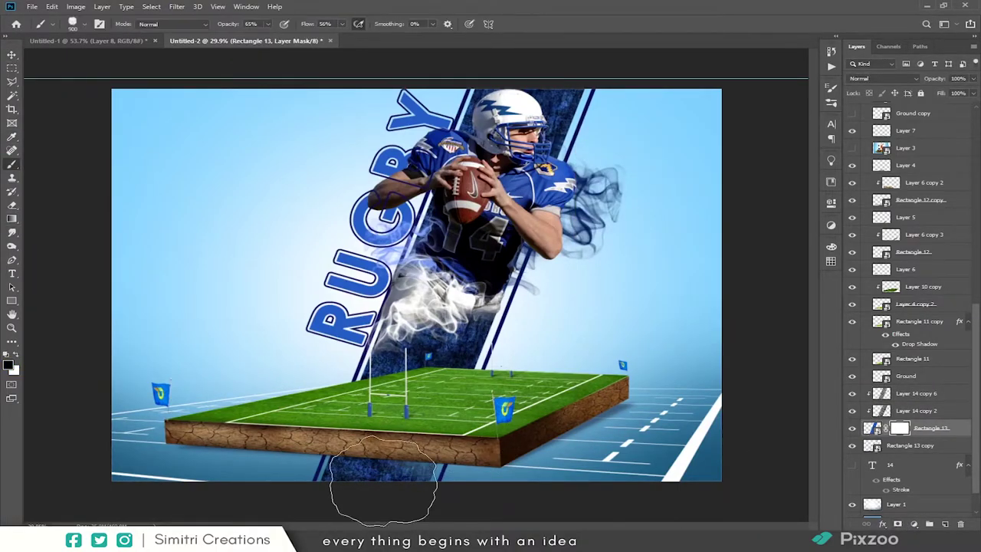
# - Mask Rectangle 13 and its copy, painting away the stripe below the pitch
pyautogui.moveTo(383, 483); pyautogui.dragTo(464, 410)
pyautogui.click(910, 445)
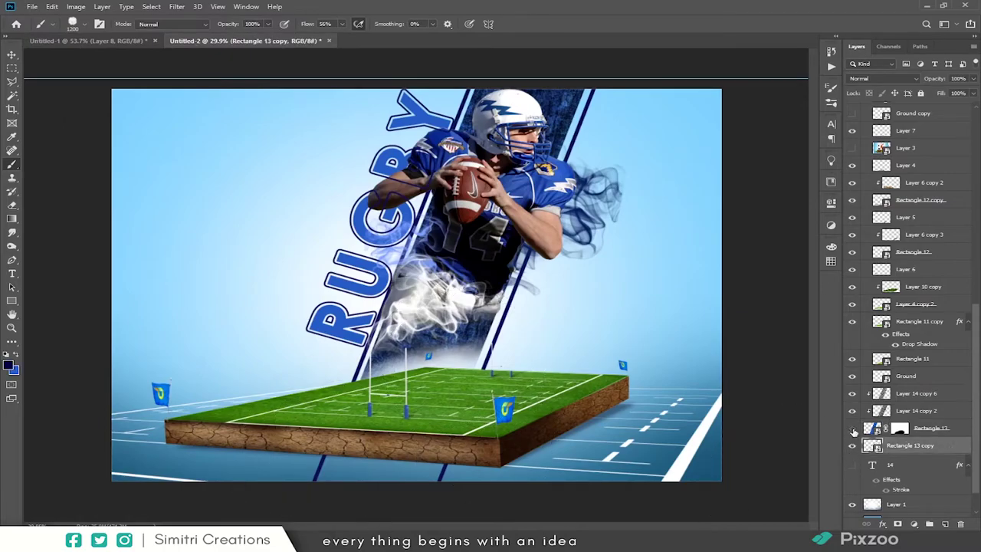
pyautogui.scroll(2, 423, 426)
pyautogui.press('v')
pyautogui.click(899, 524)
pyautogui.press('b')
pyautogui.scroll(-1, 494, 397)
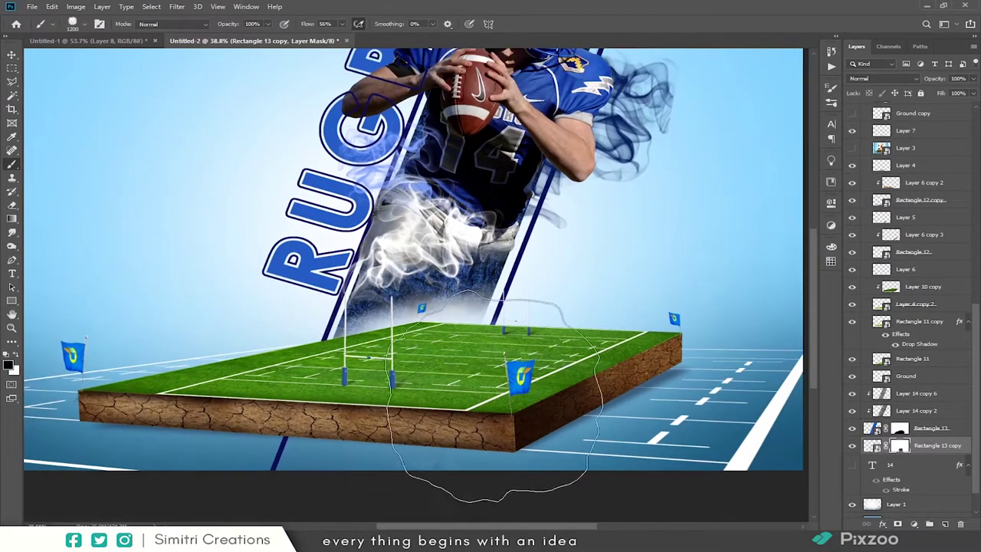
pyautogui.hotkey('alt', ']')
# - Hide the Layer 13 outline
pyautogui.scroll(-2, 378, 400)
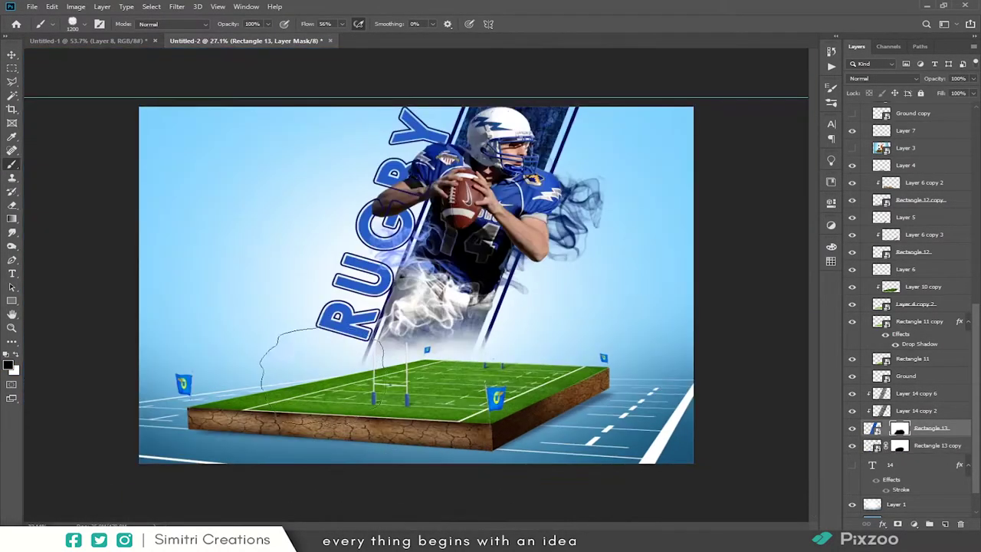
pyautogui.scroll(1, 230, 291)
pyautogui.scroll(2, 384, 268)
pyautogui.scroll(-2, 388, 273)
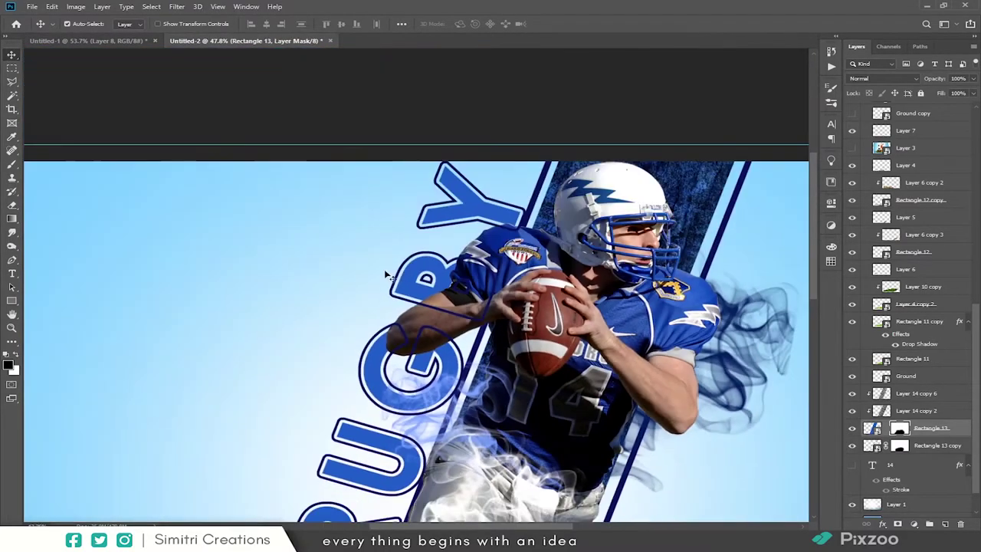
pyautogui.click(453, 188)
pyautogui.click(851, 110)
pyautogui.click(900, 279)
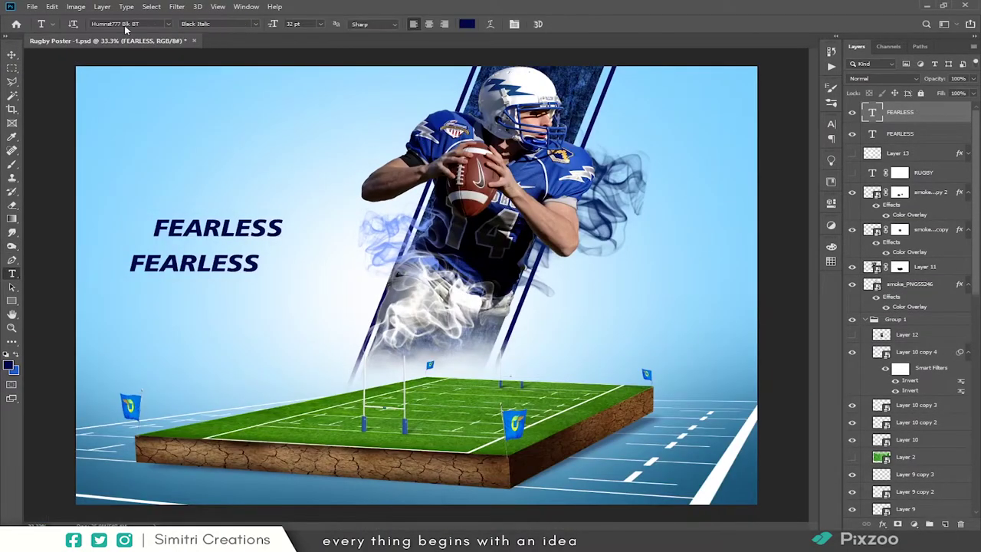
# - Set FEARLESS in SF Sports Night and rotate it along the diagonal stripe
pyautogui.click(127, 24)
pyautogui.write('SF Sports')
pyautogui.press('Return')
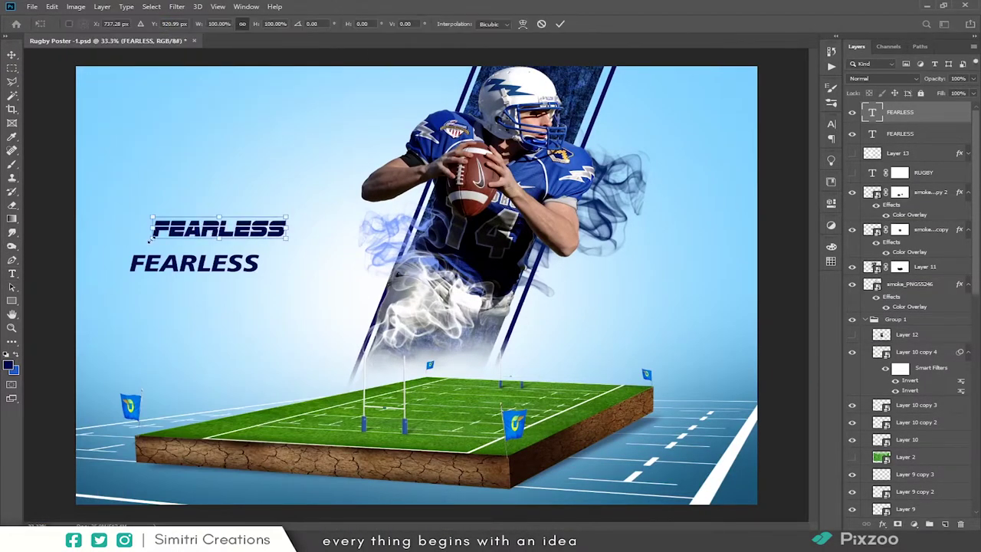
pyautogui.moveTo(236, 228); pyautogui.dragTo(540, 306)
pyautogui.moveTo(582, 360); pyautogui.dragTo(573, 340)
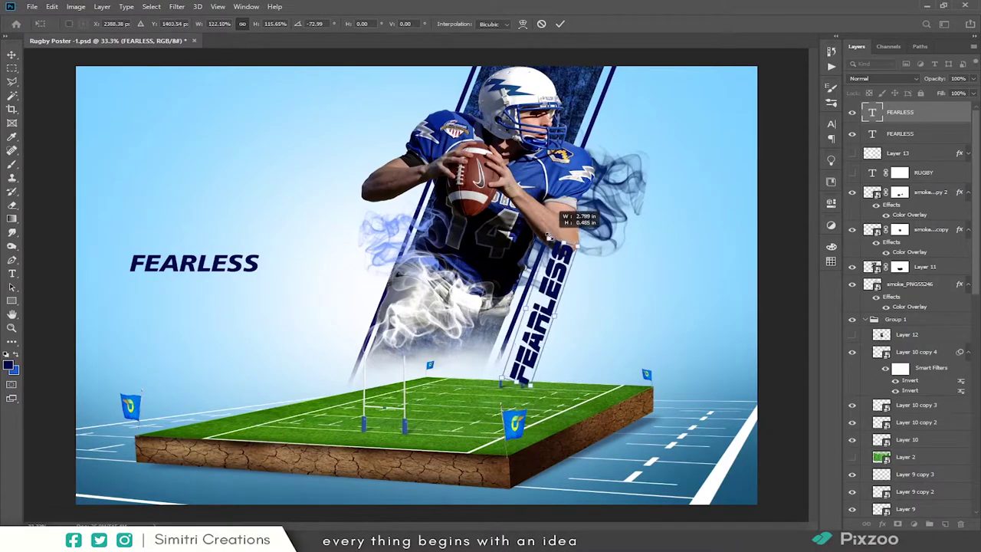
# - Enlarge the second FEARLESS over the player's midsection, tilted about -10 degrees
pyautogui.click(178, 266)
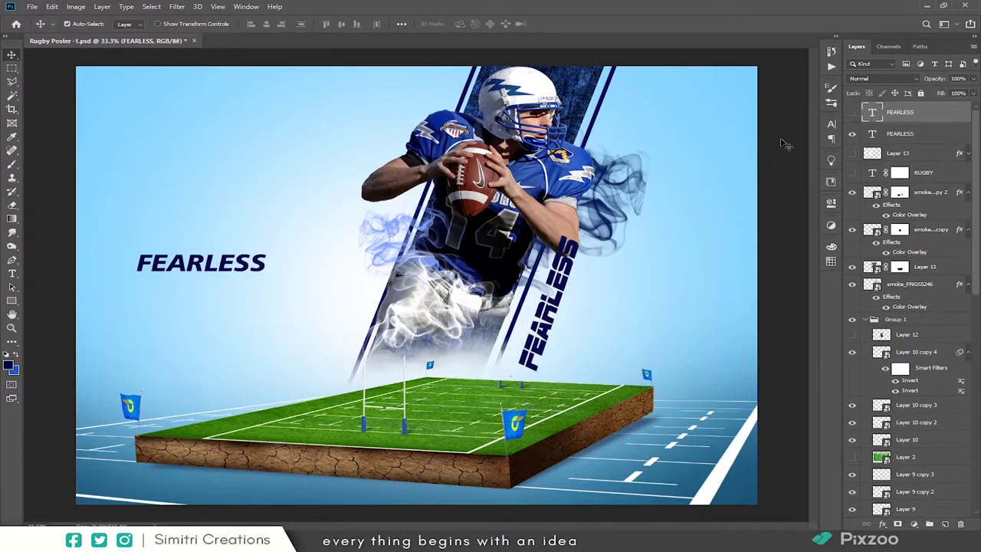
pyautogui.moveTo(226, 269); pyautogui.dragTo(290, 261)
pyautogui.hotkey('ctrl', 't')
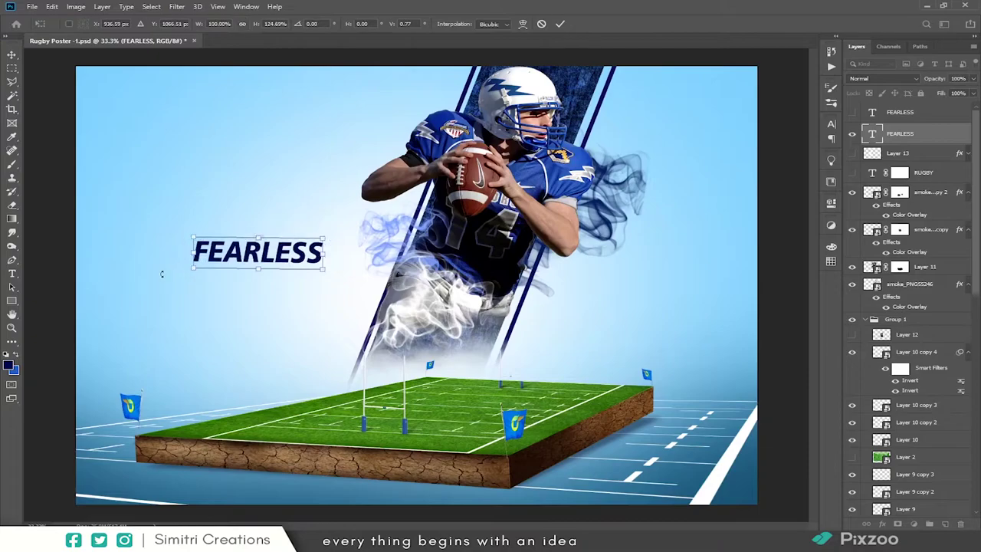
pyautogui.moveTo(191, 270); pyautogui.dragTo(154, 277)
pyautogui.moveTo(261, 249); pyautogui.dragTo(471, 260)
pyautogui.moveTo(498, 230); pyautogui.dragTo(479, 242)
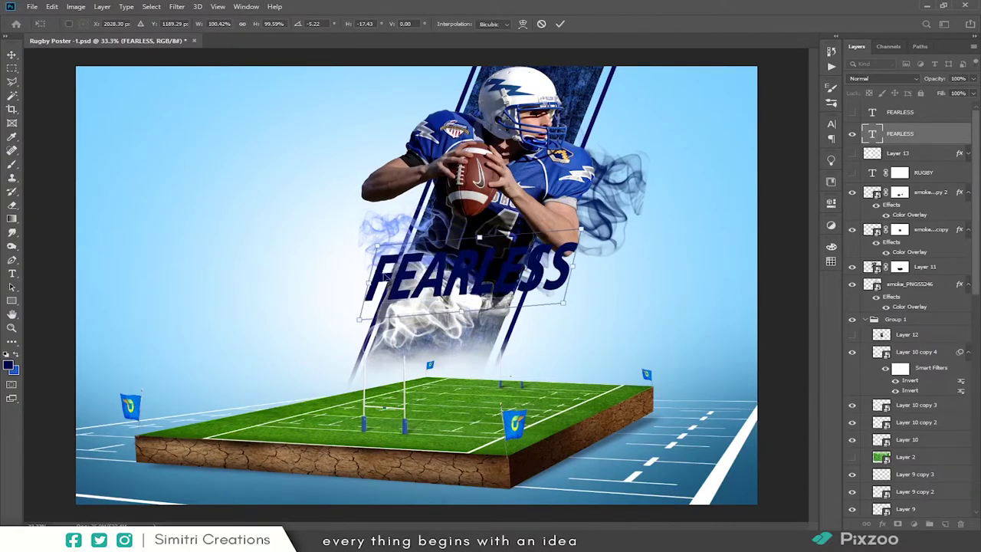
pyautogui.press('Return')
# - Give FEARLESS a dark blue outline and drop shadow
pyautogui.press('i')
pyautogui.scroll(2, 498, 204)
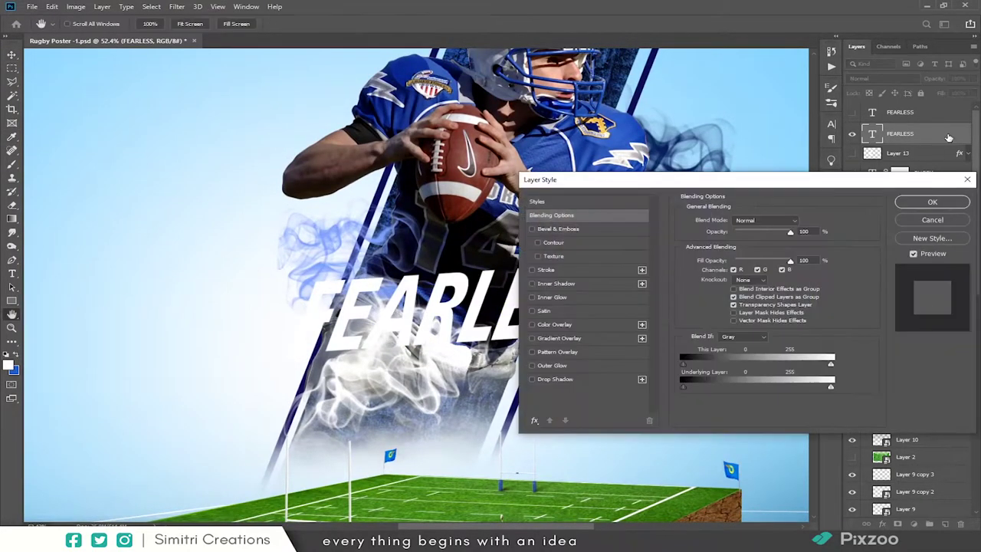
pyautogui.click(546, 270)
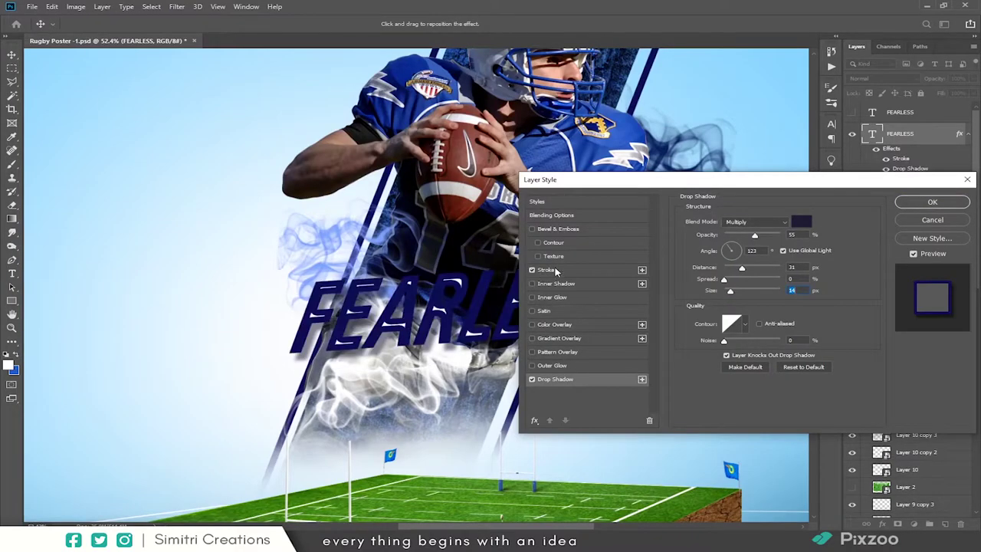
pyautogui.press('Return')
pyautogui.hotkey('ctrl', 't')
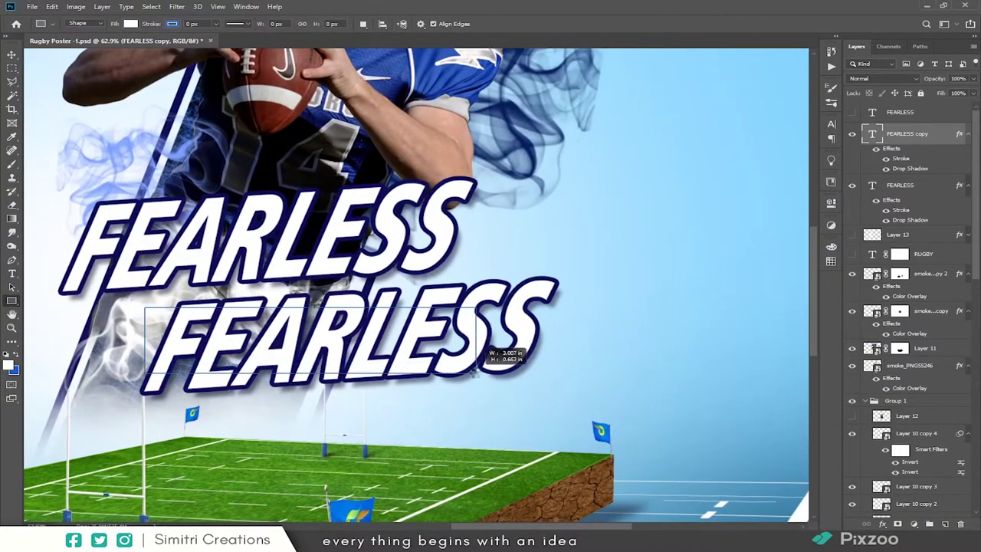
# - Draw a rectangle under FEARLESS, rotate it to the text slant, and fill it navy
pyautogui.moveTo(476, 374); pyautogui.dragTo(476, 374)
pyautogui.hotkey('ctrl', 't')
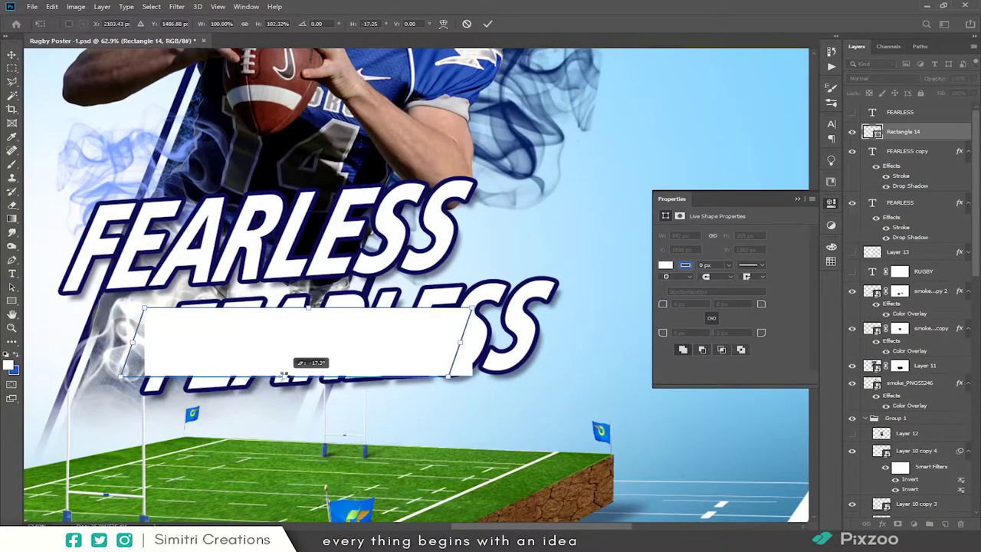
pyautogui.moveTo(491, 276); pyautogui.dragTo(368, 246)
pyautogui.press('Return')
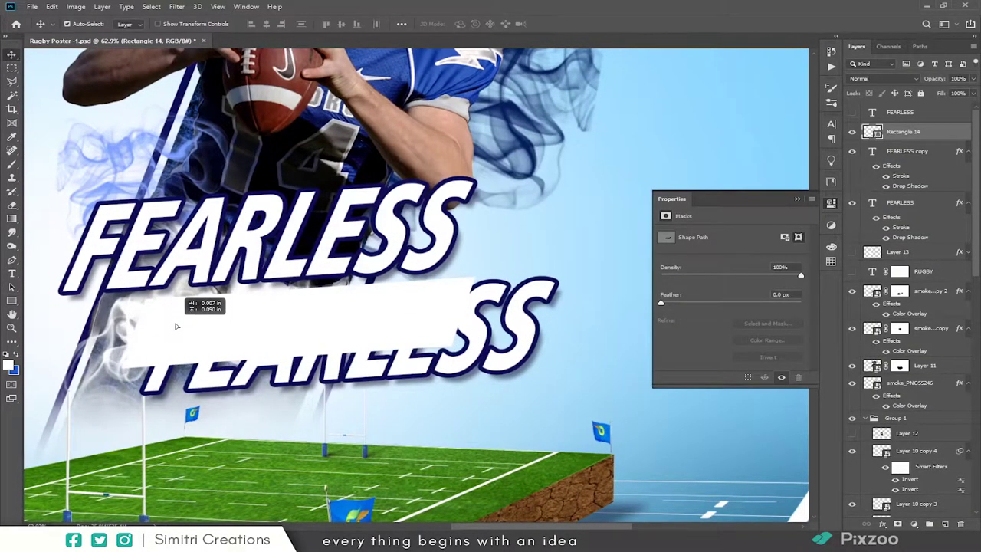
pyautogui.hotkey('alt', 'BackSpace')
pyautogui.press('v')
pyautogui.click(485, 337)
pyautogui.hotkey('ctrl', ']')
# - Retype the FEARLESS copy's text, ending with WARRIOR, and delete the extra rectangle copy
pyautogui.doubleClick(484, 337)
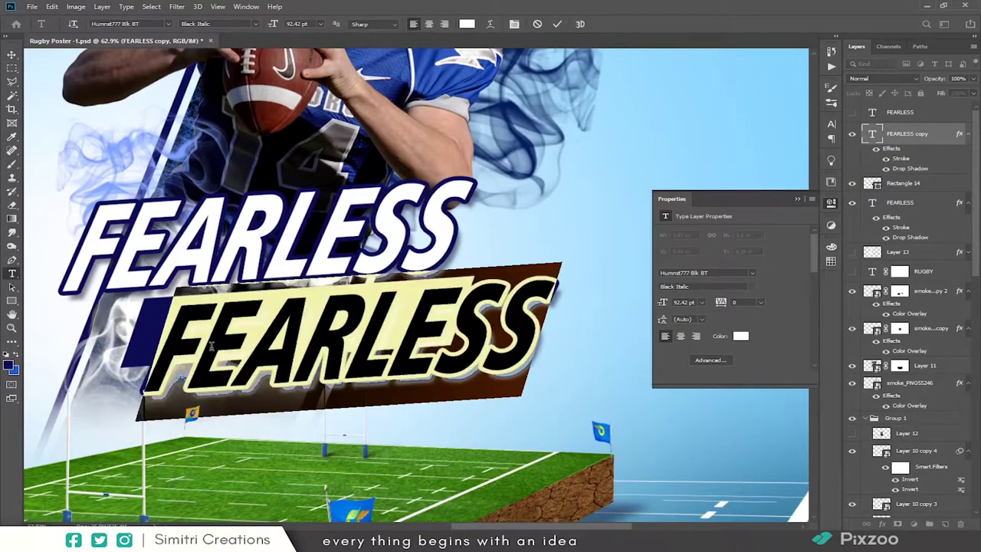
pyautogui.write('Player')
pyautogui.press('BackSpace')
pyautogui.write('foot')
pyautogui.press('BackSpace')
pyautogui.press('BackSpace')
pyautogui.press('BackSpace')
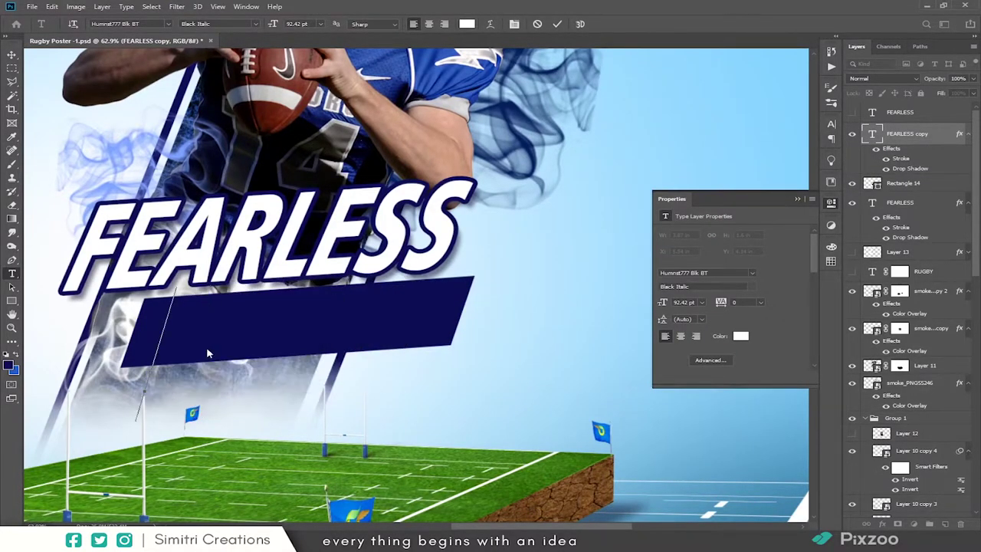
pyautogui.write('WARRIOR')
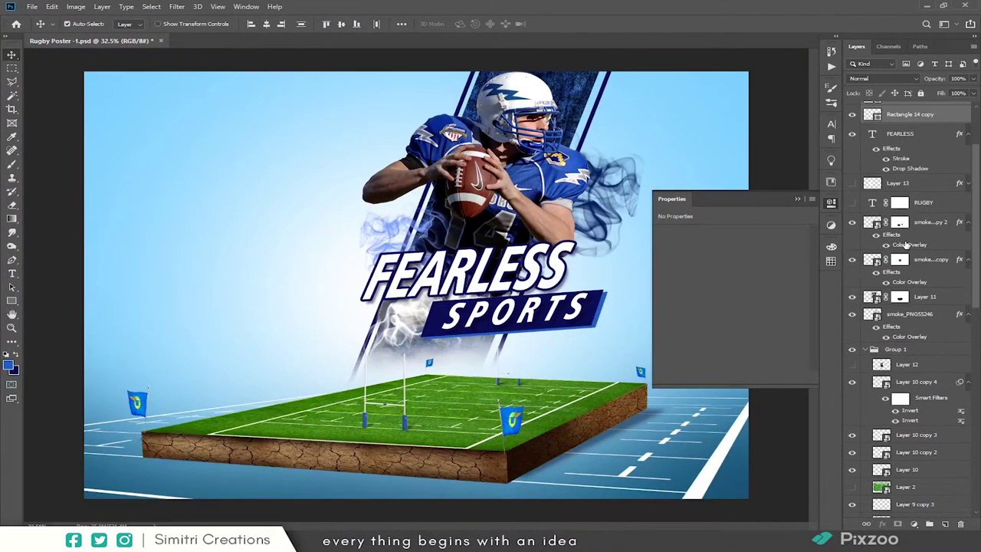
pyautogui.press('Delete')
# - Show the RUGBY title and try a white 21 px stroke on Layer 13, then discard it
pyautogui.click(851, 181)
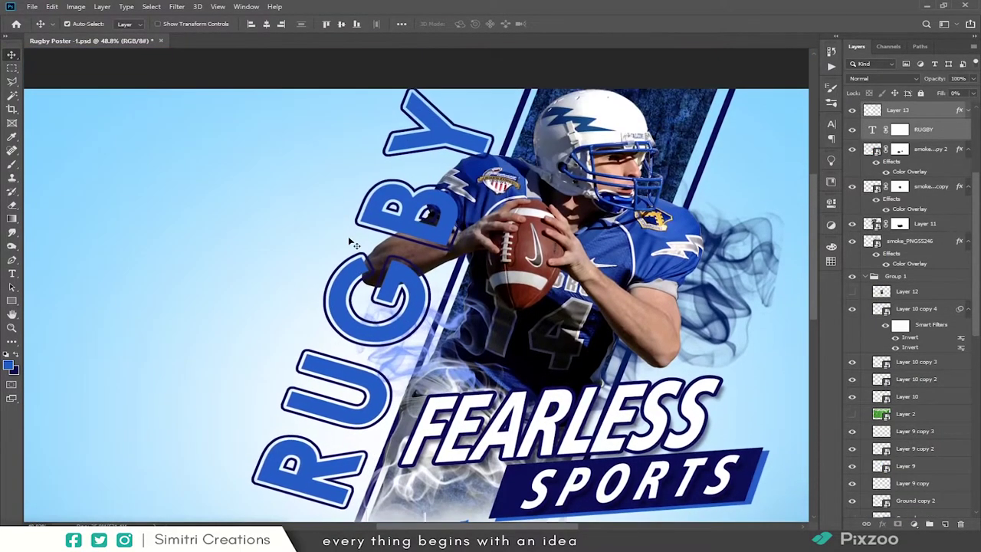
pyautogui.doubleClick(939, 109)
pyautogui.click(546, 270)
pyautogui.click(709, 296)
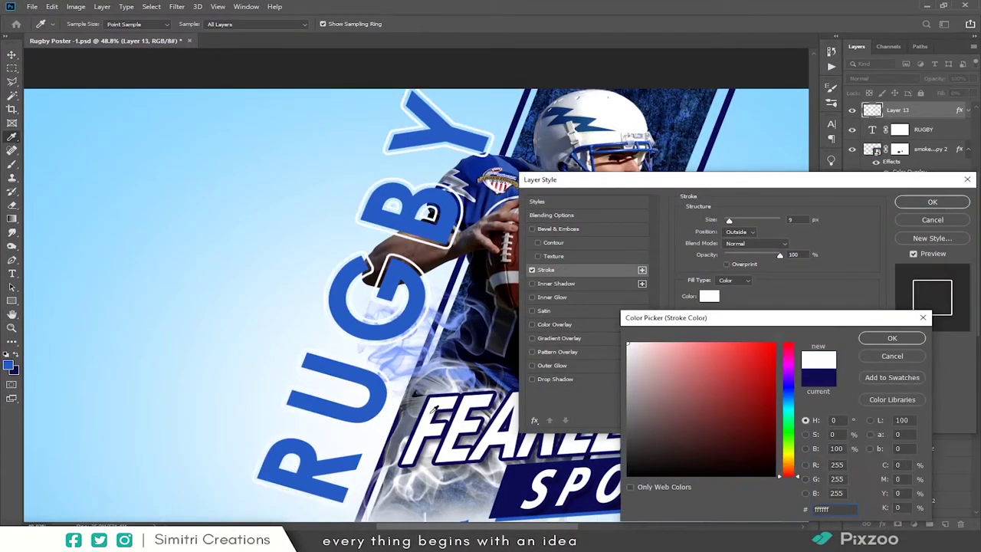
pyautogui.click(827, 339)
pyautogui.click(791, 220)
pyautogui.write('21')
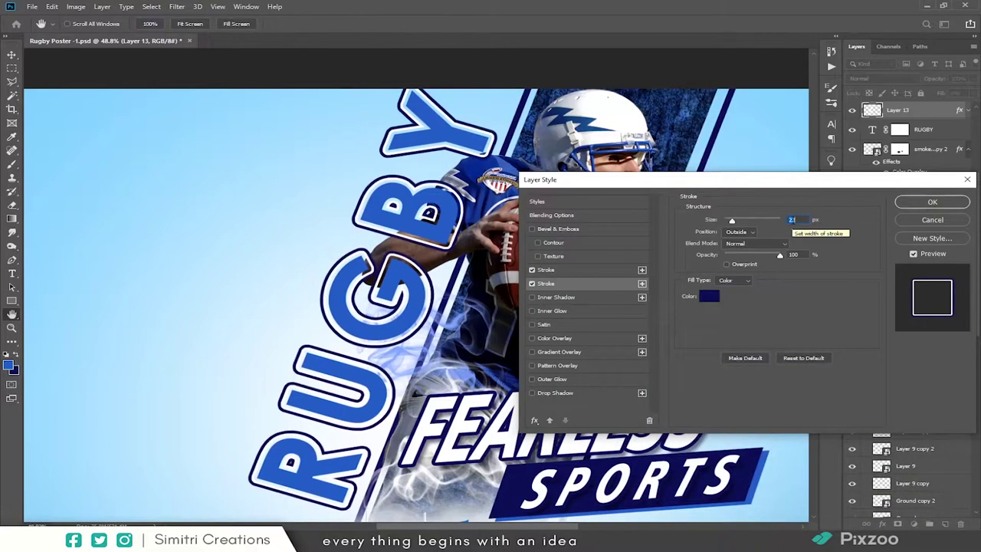
pyautogui.click(532, 393)
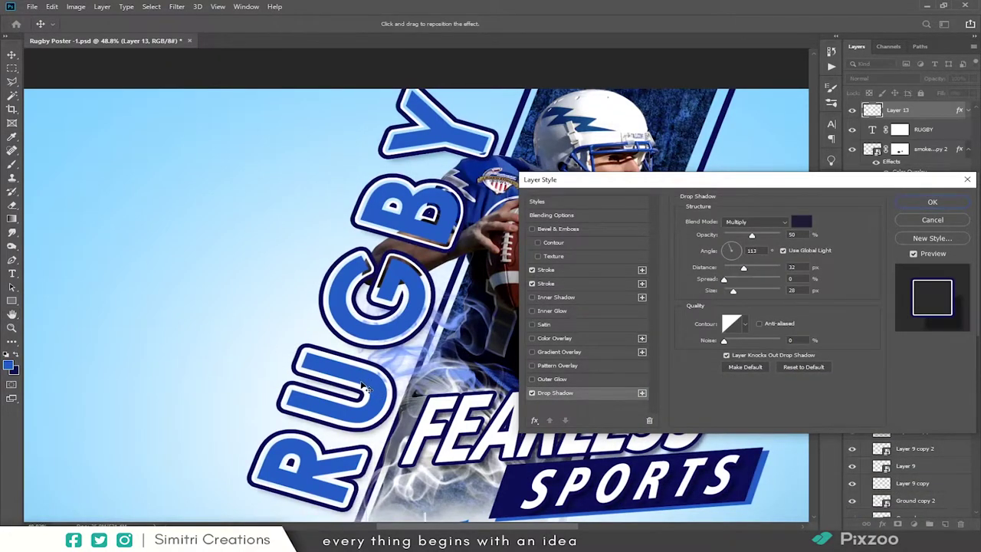
pyautogui.click(932, 220)
# - Give Layer 13 a yellow stroke sampled from the jersey badge
pyautogui.doubleClick(939, 115)
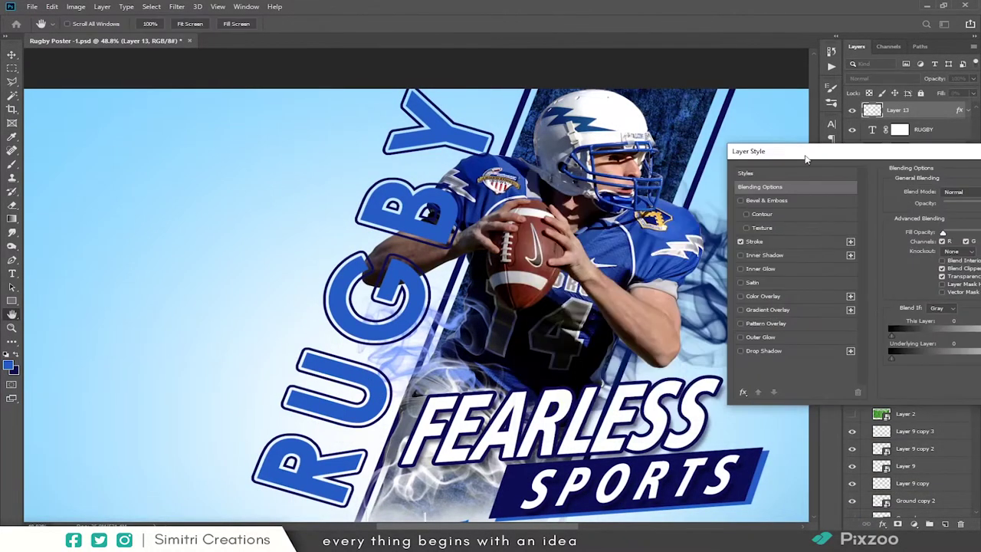
pyautogui.click(754, 241)
pyautogui.click(918, 267)
pyautogui.click(662, 212)
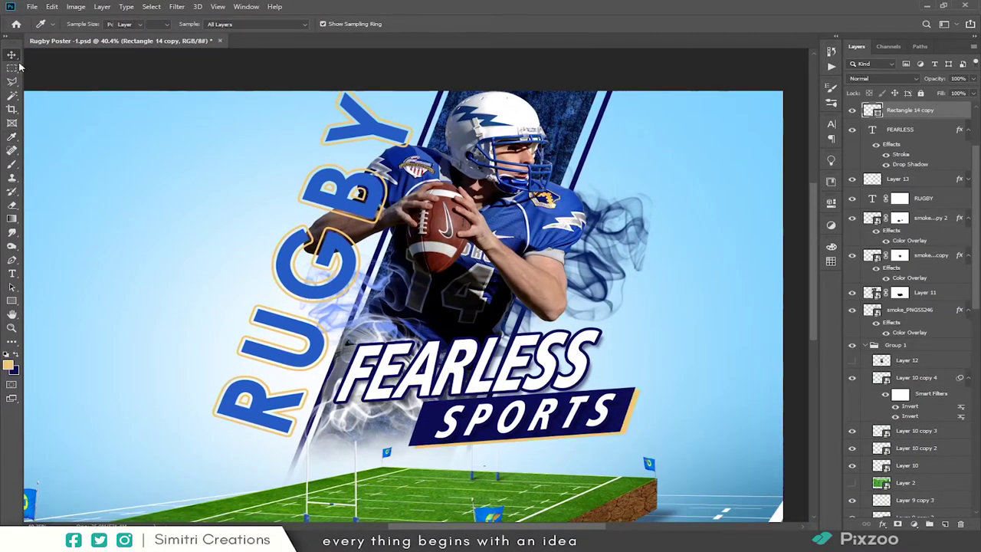
# - Add the same badge-yellow stroke to the SPORTS lettering
pyautogui.doubleClick(939, 112)
pyautogui.click(546, 242)
pyautogui.click(709, 268)
pyautogui.click(516, 435)
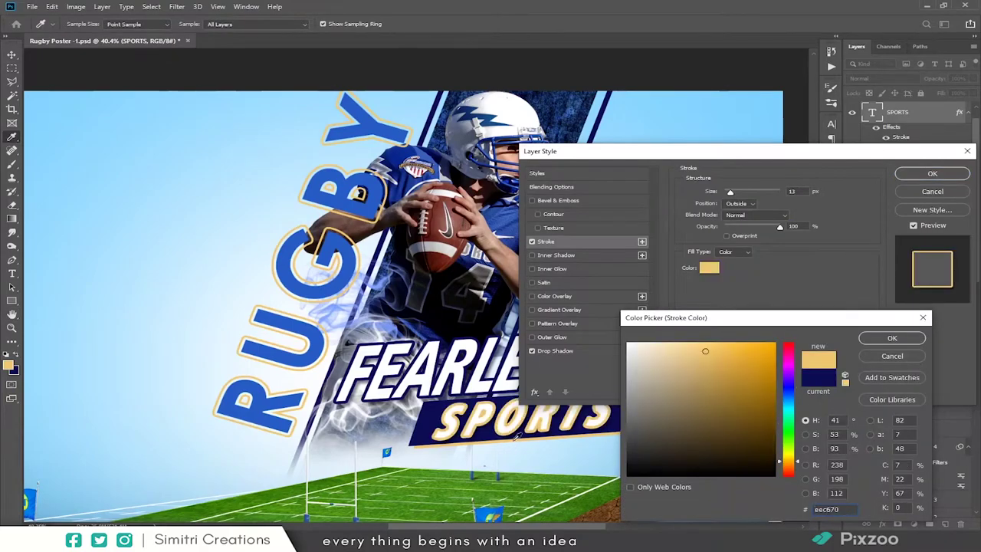
pyautogui.press('Return')
pyautogui.press('Return')
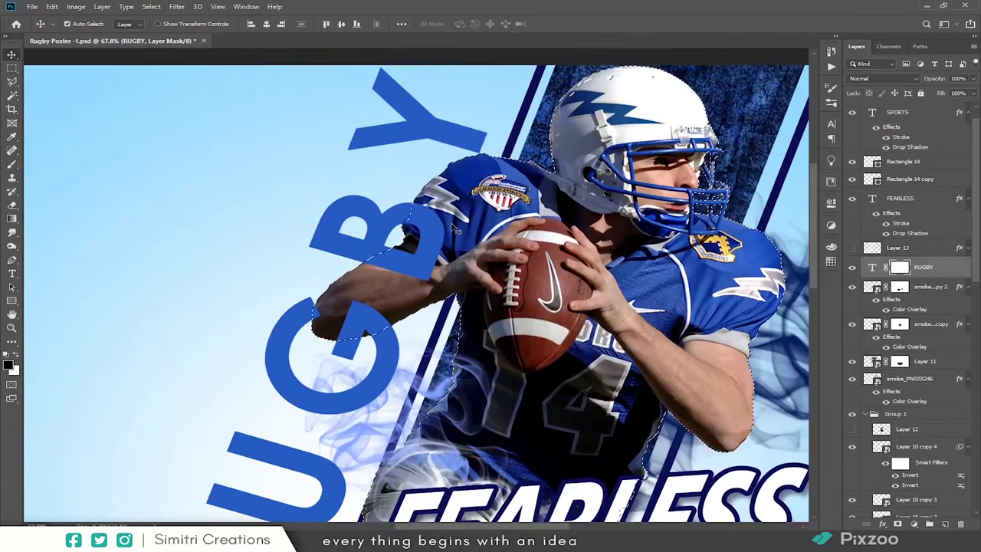
# - Prepare a soft round brush for painting on the RUGBY layer mask
pyautogui.hotkey('ctrl', '+')
pyautogui.click(11, 164)
pyautogui.click(85, 23)
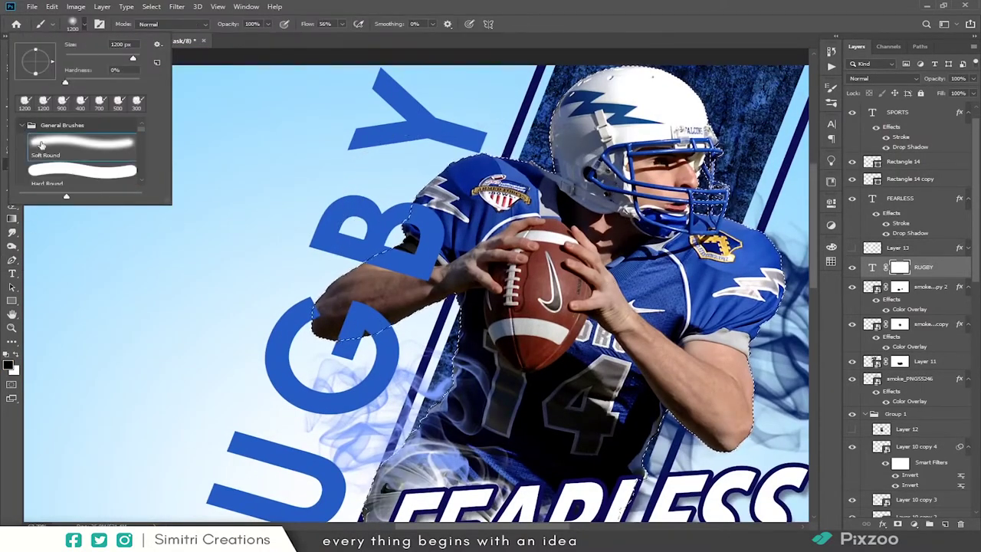
pyautogui.doubleClick(137, 162)
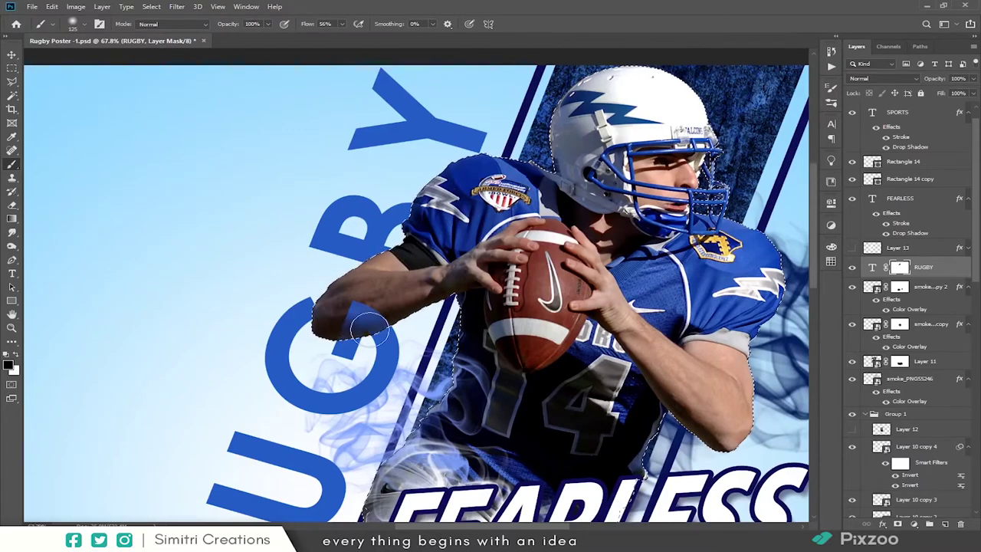
pyautogui.hotkey('ctrl', '-')
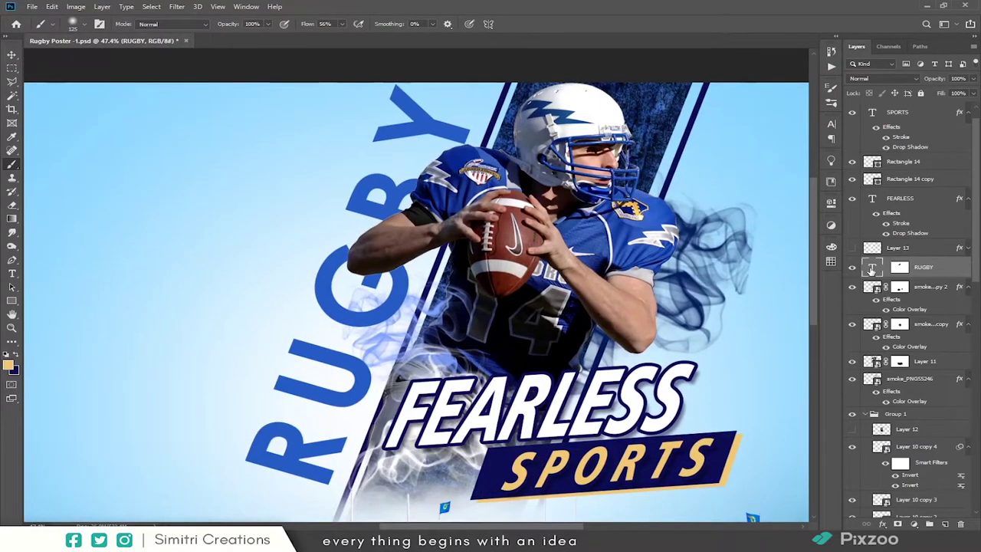
# - Shift and slightly rotate RUGBY, then nudge it into place beside the player's arm
pyautogui.hotkey('ctrl', 't')
pyautogui.moveTo(295, 402); pyautogui.dragTo(307, 399)
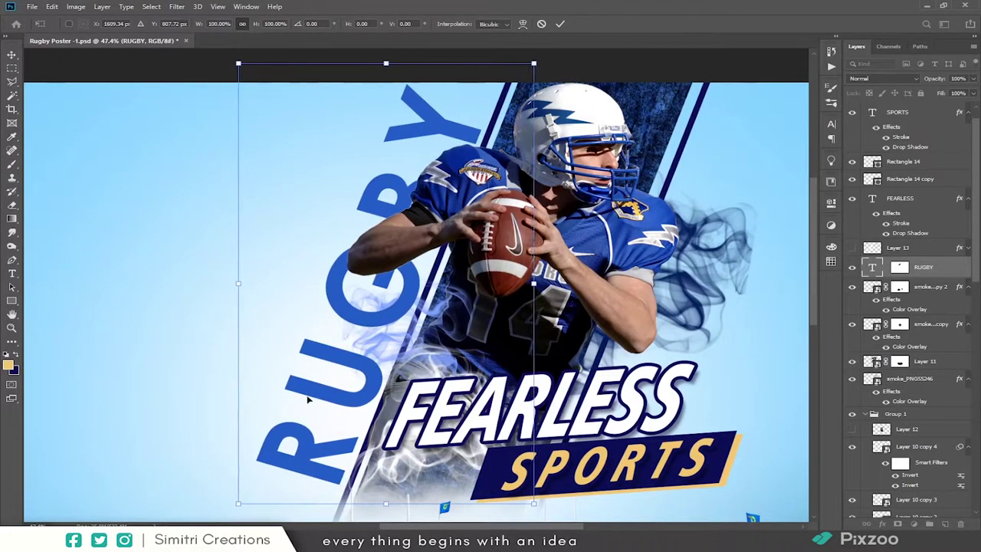
pyautogui.scroll(-1, 214, 473)
pyautogui.moveTo(216, 469); pyautogui.dragTo(214, 473)
pyautogui.press('Return')
pyautogui.press('b')
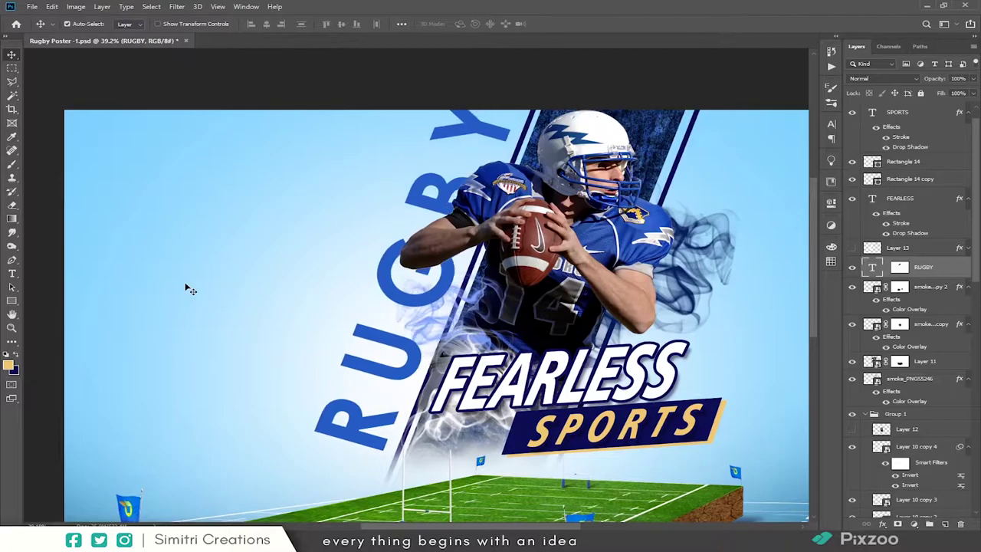
pyautogui.moveTo(324, 423); pyautogui.dragTo(345, 412)
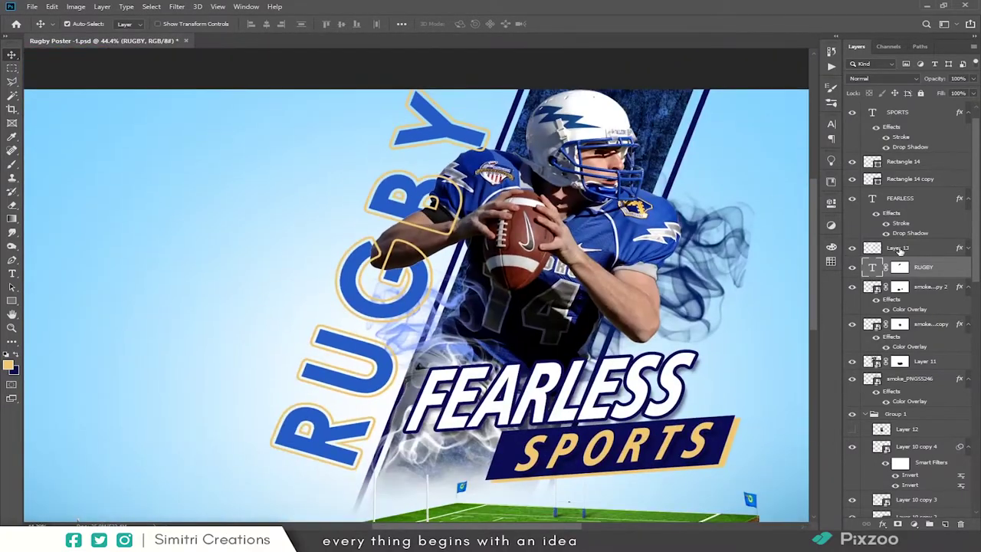
# - Set the RUGBY outline layer to Screen blending and add a layer mask
pyautogui.click(902, 251)
pyautogui.click(863, 78)
pyautogui.click(861, 95)
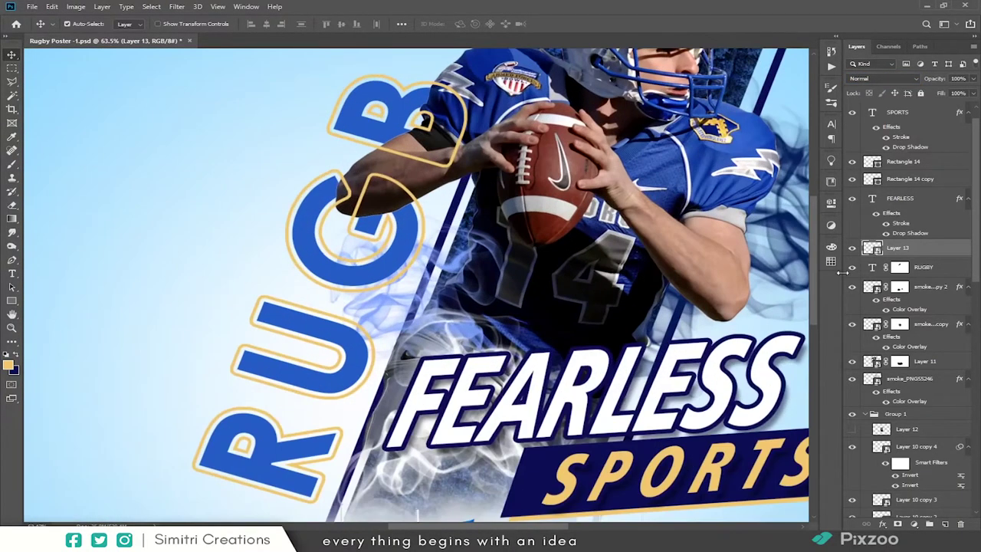
pyautogui.click(898, 524)
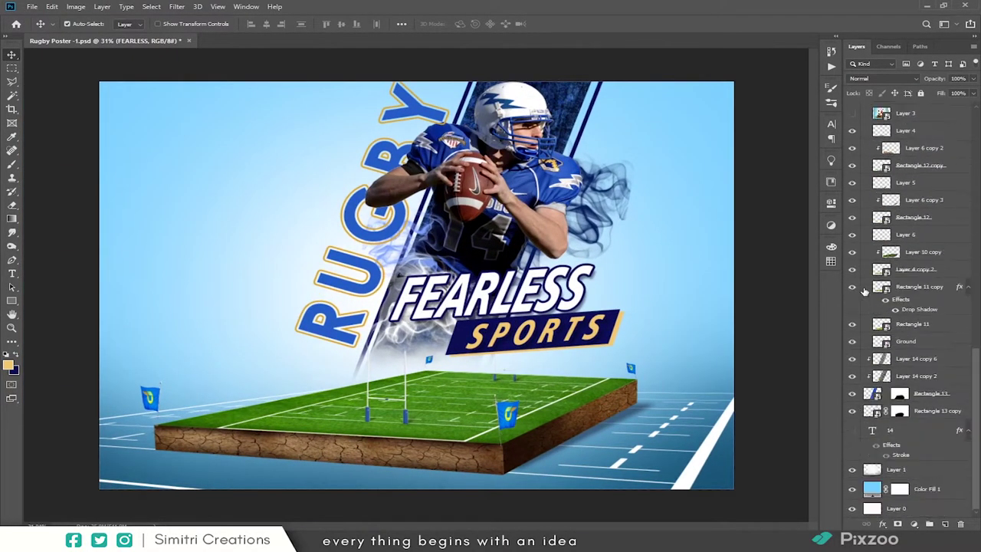
# - Show the outlined #14, move it to the top right and make it grey
pyautogui.click(852, 113)
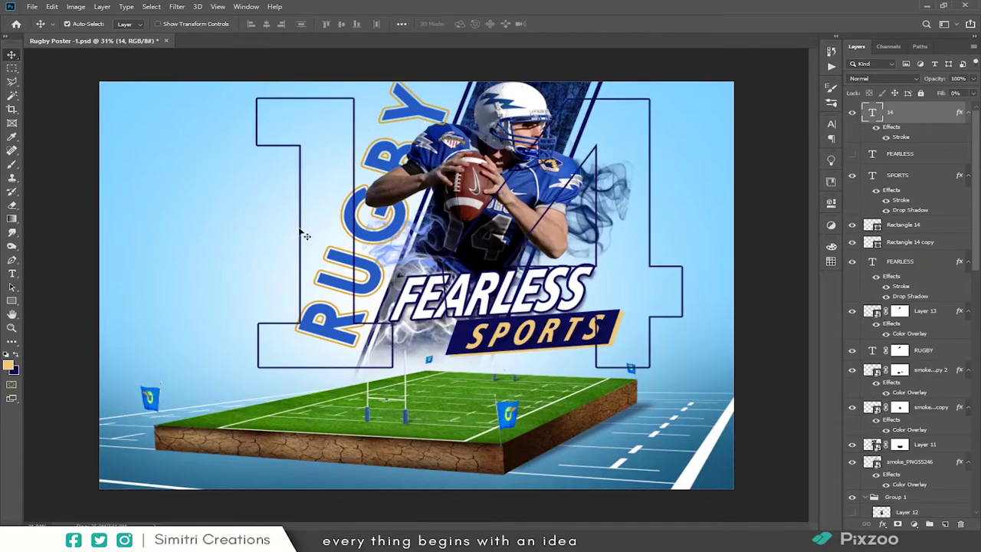
pyautogui.moveTo(320, 232); pyautogui.dragTo(335, 485)
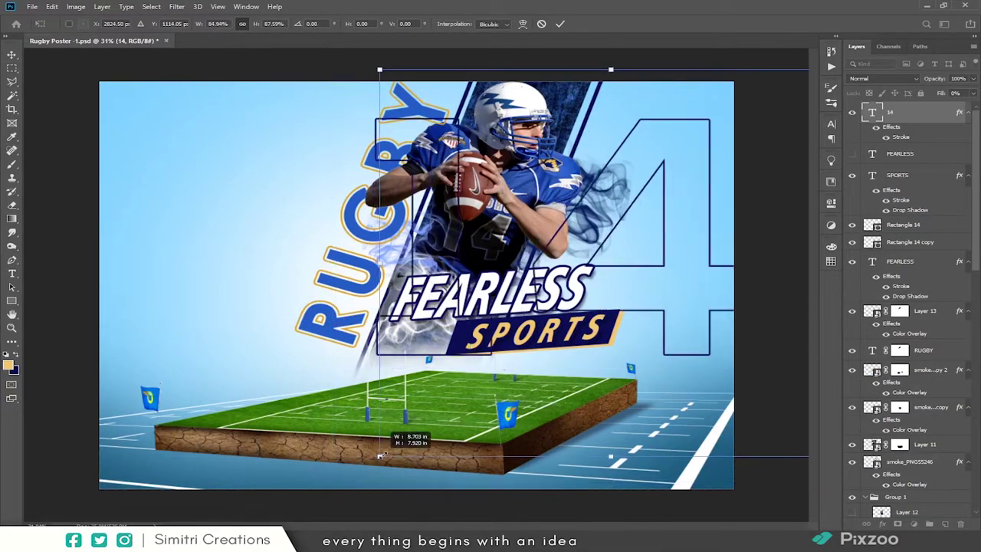
pyautogui.moveTo(334, 485); pyautogui.dragTo(386, 397)
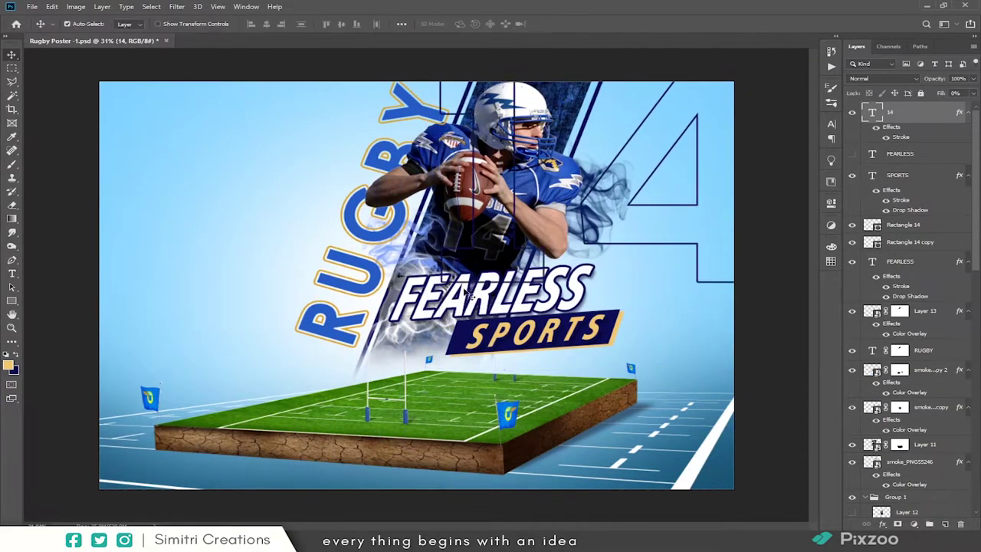
pyautogui.scroll(-2, 393, 274)
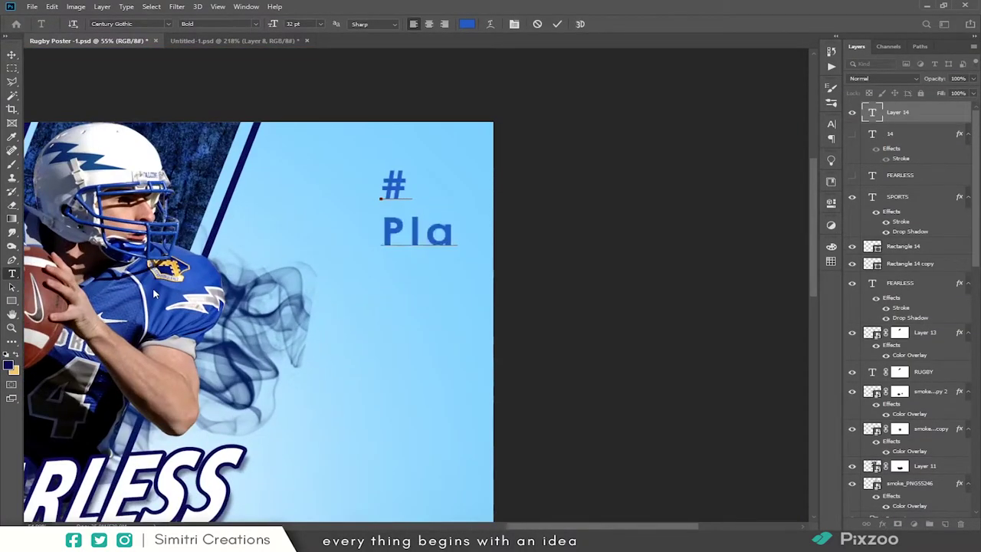
pyautogui.write('14')
pyautogui.hotkey('ctrl', 'Return')
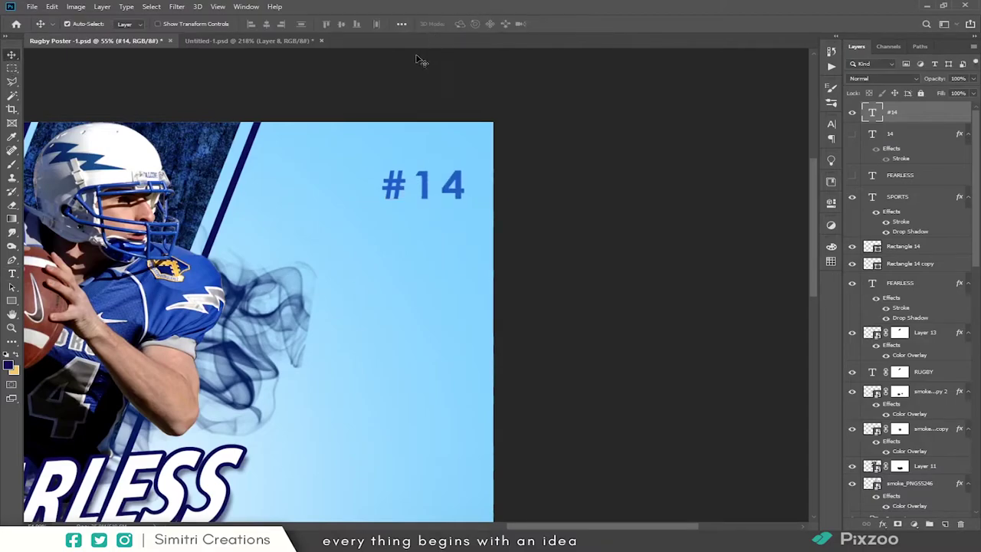
pyautogui.click(467, 24)
pyautogui.press('Return')
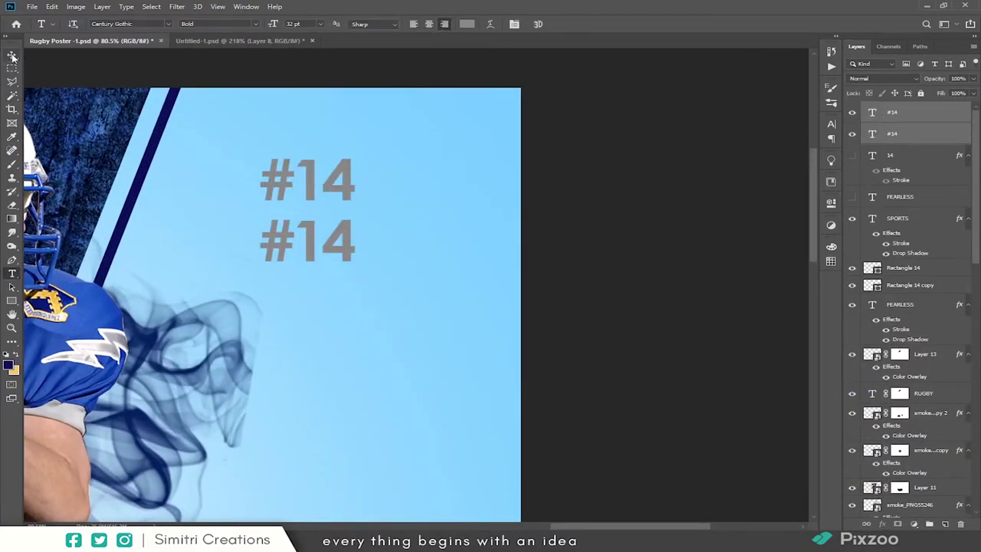
# - Replace the lower #14 with 'Player Four', setting 'Four' in Bold
pyautogui.doubleClick(417, 241)
pyautogui.write('Player')
pyautogui.doubleClick(354, 220)
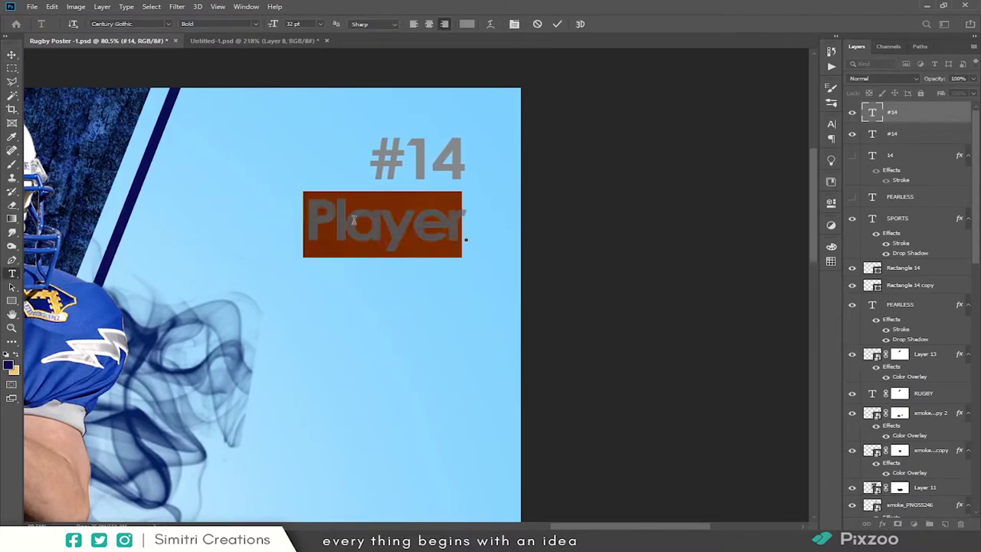
pyautogui.hotkey('ctrl', 'Return')
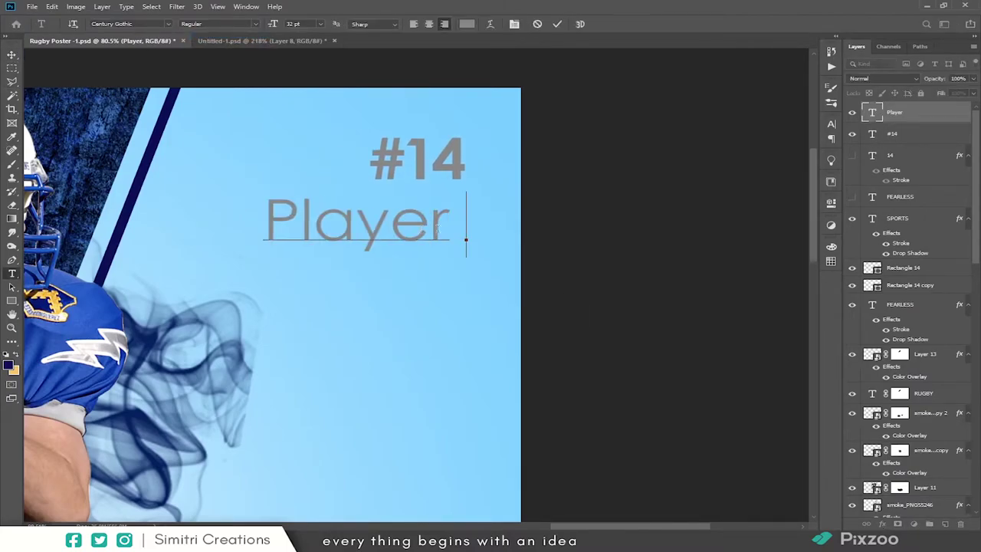
pyautogui.write('Four')
pyautogui.hotkey('ctrl', 'shift', 'Left')
pyautogui.click(219, 24)
pyautogui.click(219, 53)
# - Marquee-select the #14 and Player Four captions and fit the poster on screen
pyautogui.click(11, 54)
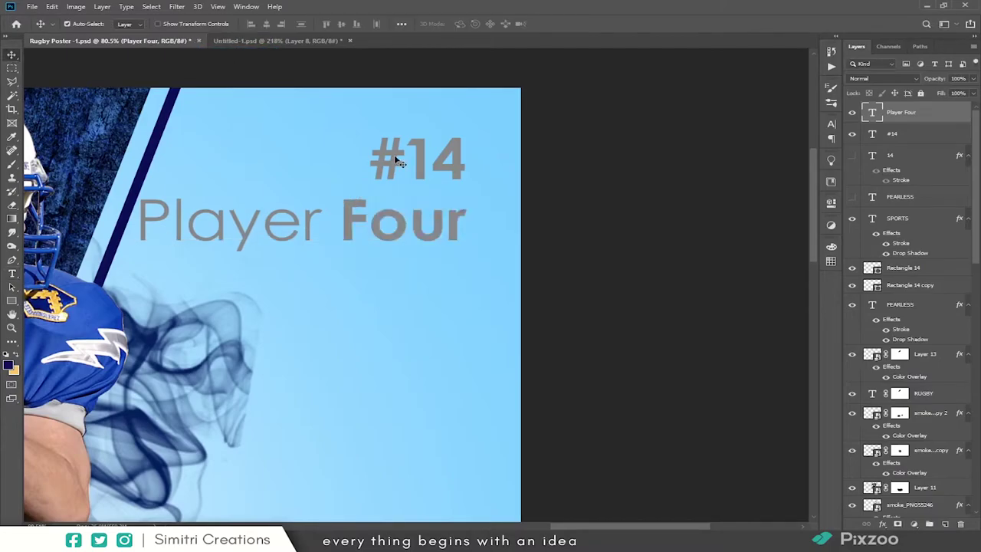
pyautogui.moveTo(469, 131); pyautogui.dragTo(215, 234)
pyautogui.hotkey('ctrl', '0')
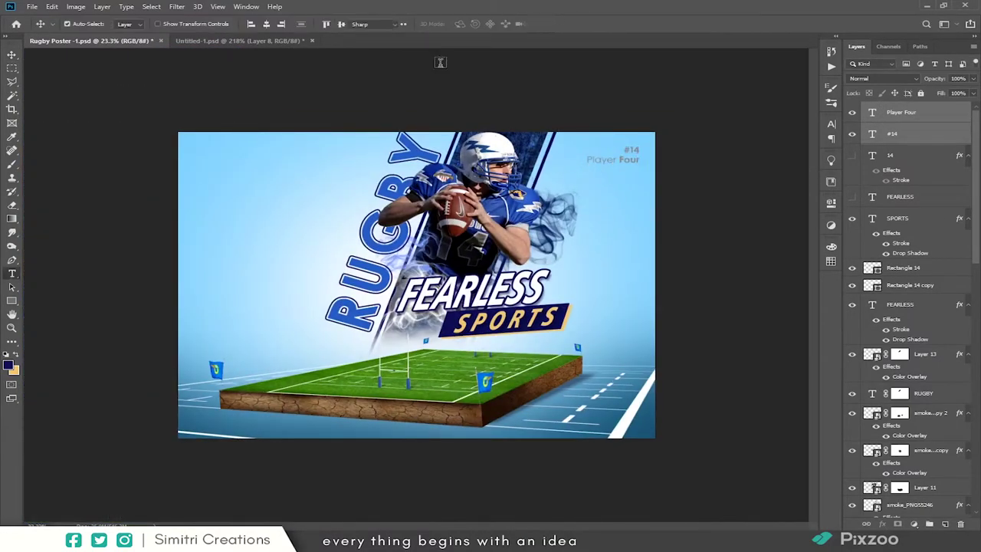
# - Recolor both captions navy and draw a blue square with a navy stroke
pyautogui.click(429, 24)
pyautogui.click(942, 325)
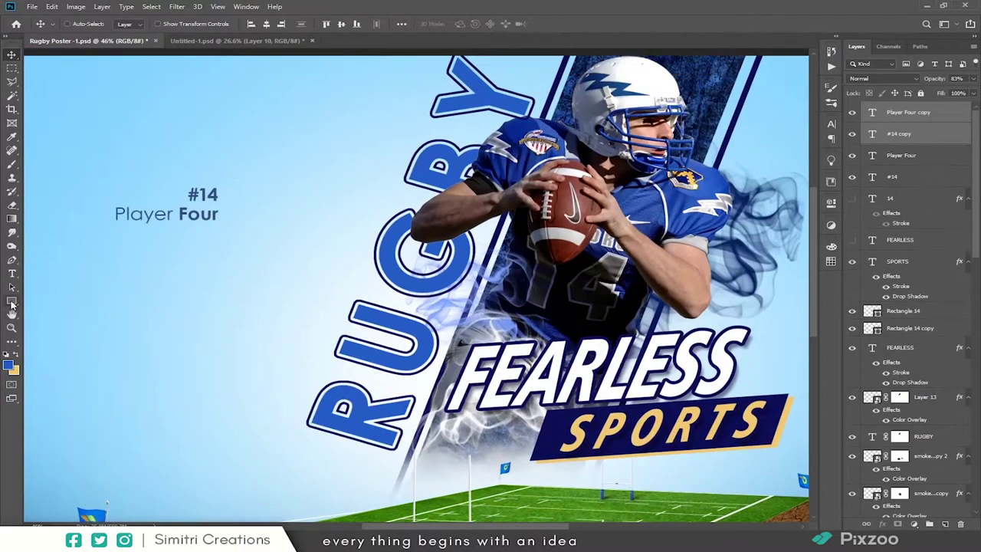
pyautogui.moveTo(110, 273); pyautogui.dragTo(208, 361)
pyautogui.moveTo(112, 276); pyautogui.dragTo(95, 264)
pyautogui.press('Return')
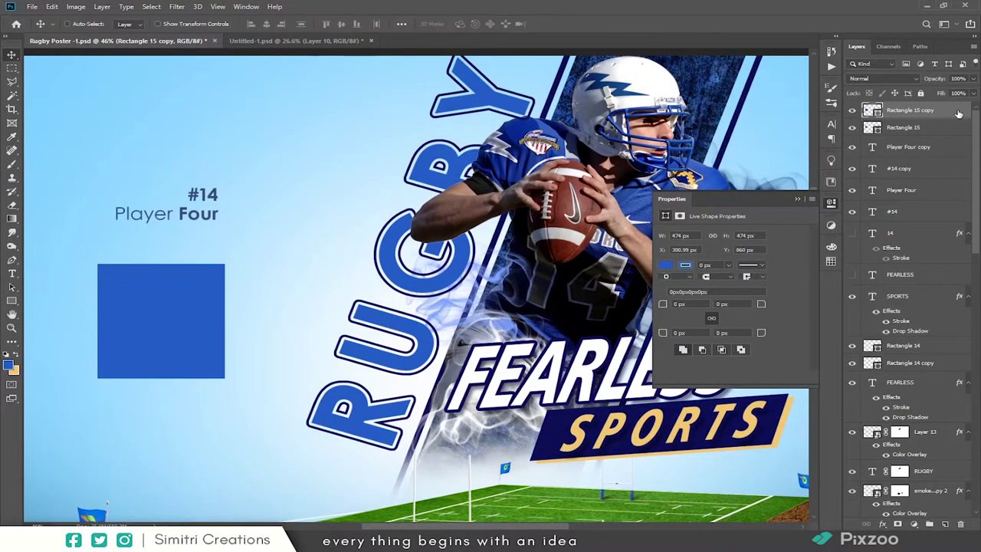
pyautogui.doubleClick(958, 114)
pyautogui.click(545, 230)
pyautogui.press('Return')
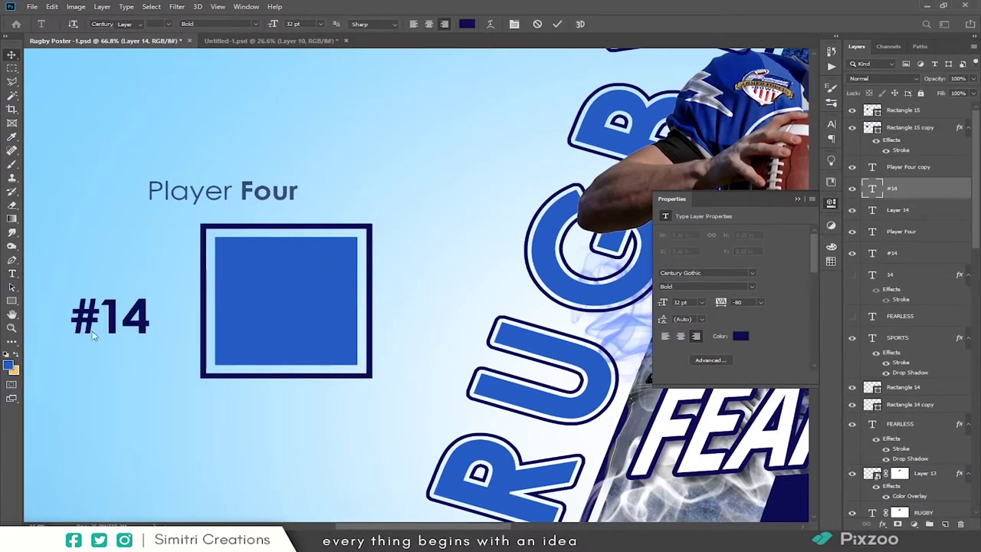
# - Move the number into the square, drop the hash, make it white and enlarge it
pyautogui.moveTo(92, 335); pyautogui.dragTo(261, 319)
pyautogui.hotkey('ctrl', 'shift', ']')
pyautogui.press('BackSpace')
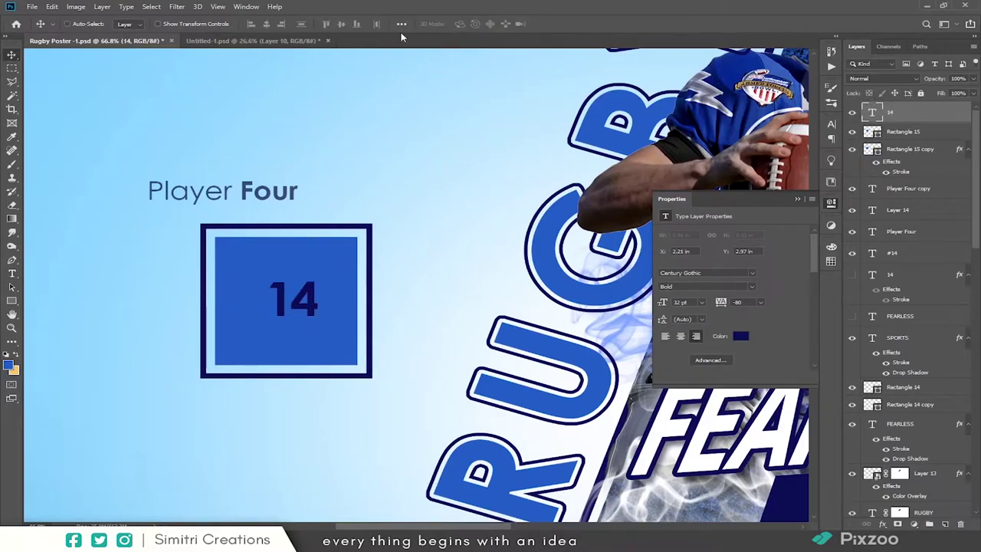
pyautogui.click(741, 336)
pyautogui.click(677, 330)
pyautogui.click(937, 321)
pyautogui.hotkey('ctrl', 't')
pyautogui.moveTo(239, 330); pyautogui.dragTo(218, 349)
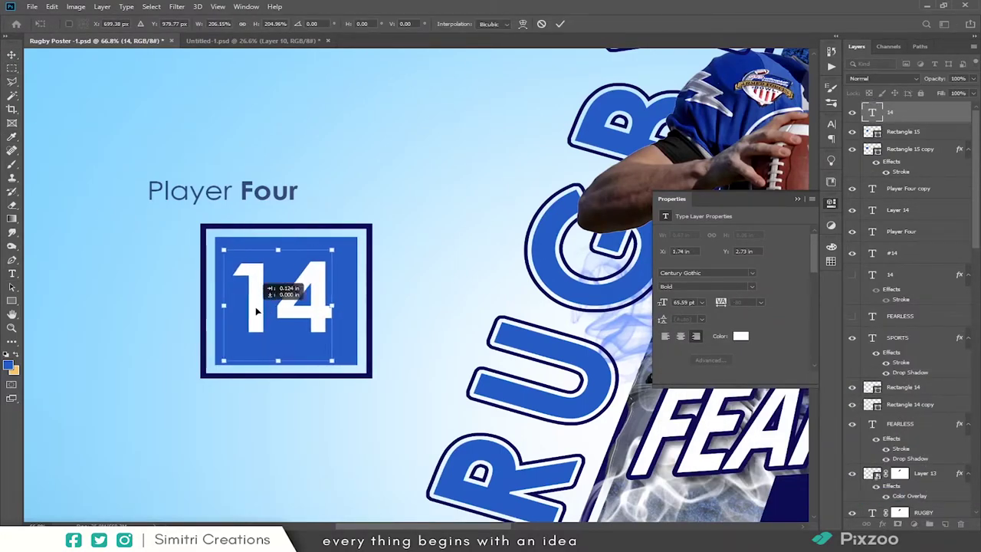
pyautogui.press('Return')
# - Change the Player Four caption to 'Player Fourteen'
pyautogui.hscroll(-5, 409, 170)
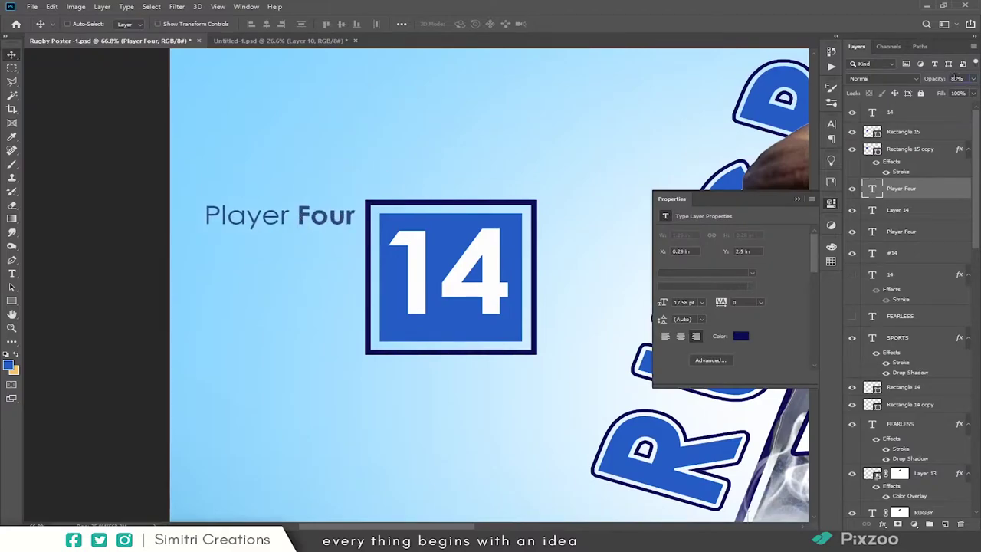
pyautogui.scroll(1, 348, 209)
pyautogui.doubleClick(339, 217)
pyautogui.click(12, 55)
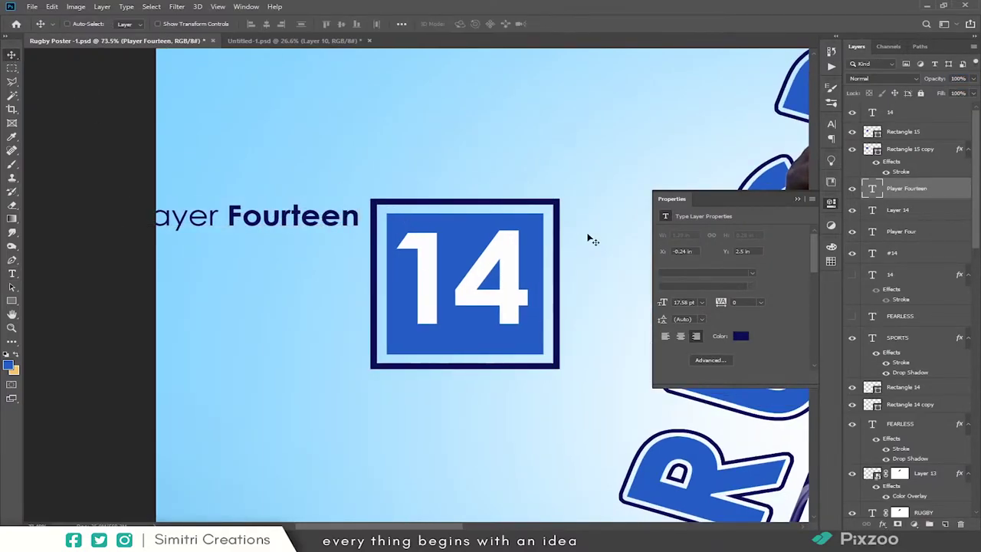
# - Add a 'Best player of the week' subtitle under Player Fourteen and position both captions
pyautogui.scroll(-5, 345, 230)
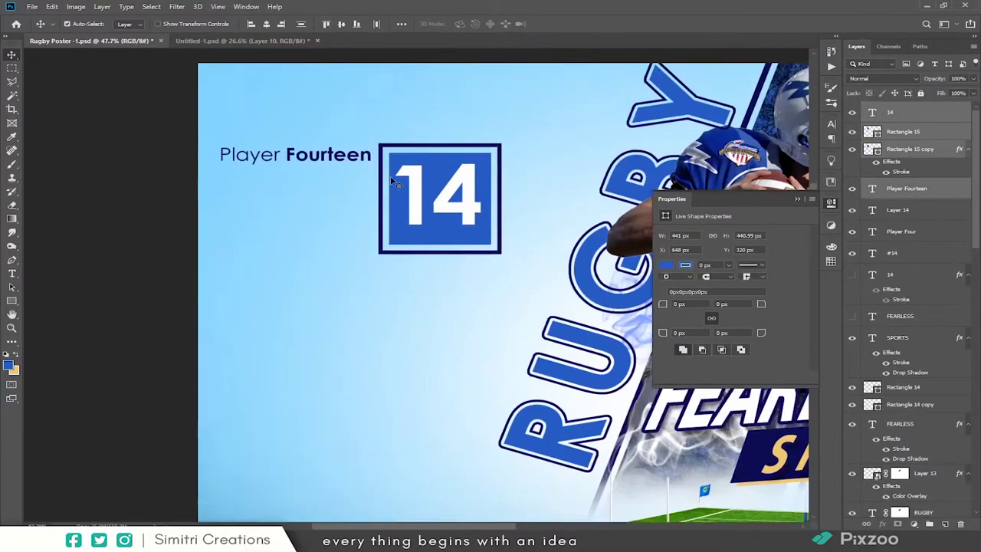
pyautogui.scroll(4, 306, 192)
pyautogui.moveTo(278, 124); pyautogui.dragTo(278, 167)
pyautogui.doubleClick(278, 167)
pyautogui.write('player of the week')
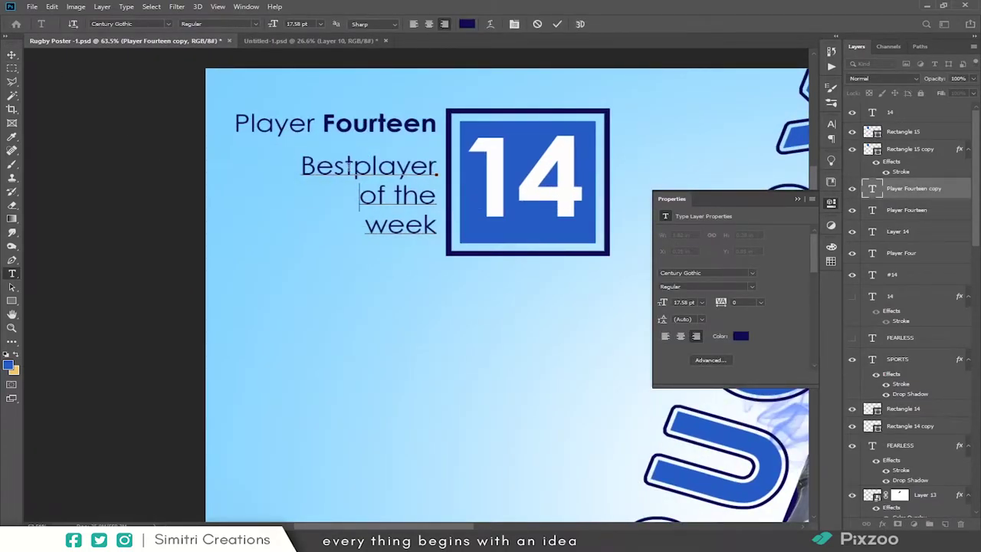
pyautogui.click(12, 55)
pyautogui.moveTo(307, 201); pyautogui.dragTo(311, 213)
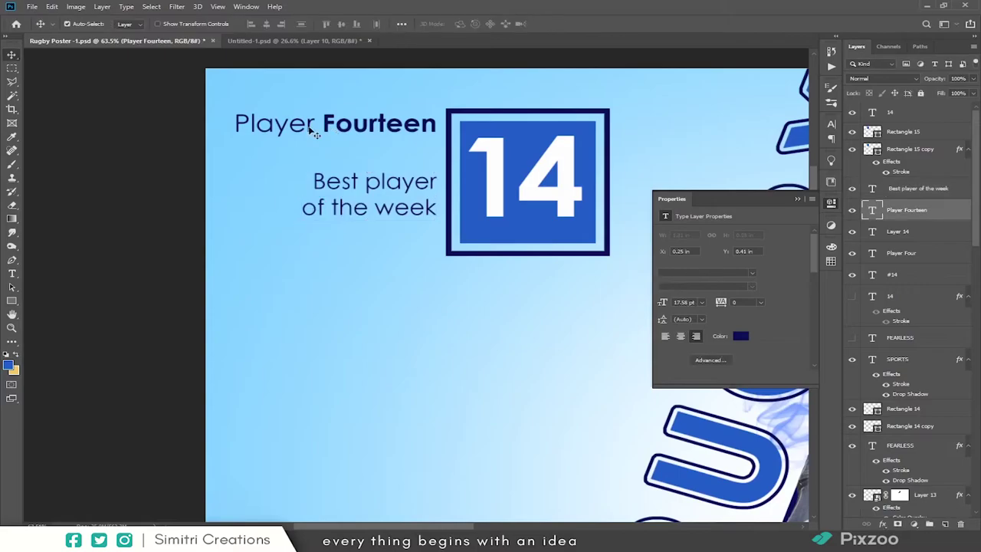
pyautogui.press('Return')
pyautogui.moveTo(323, 128); pyautogui.dragTo(323, 151)
# - Reduce the subtitle's font size and fit the poster in view
pyautogui.click(306, 208)
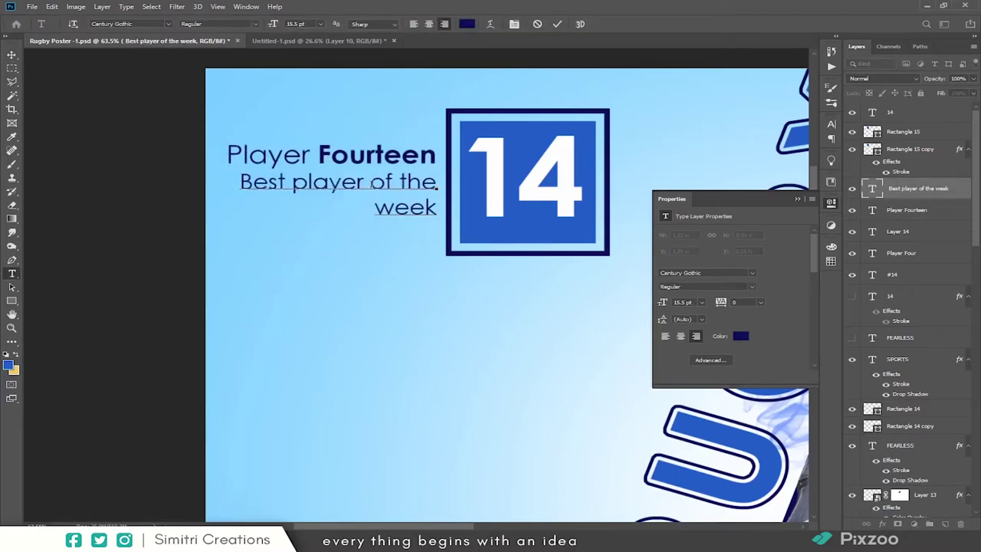
pyautogui.hotkey('ctrl', 'a')
pyautogui.click(421, 203)
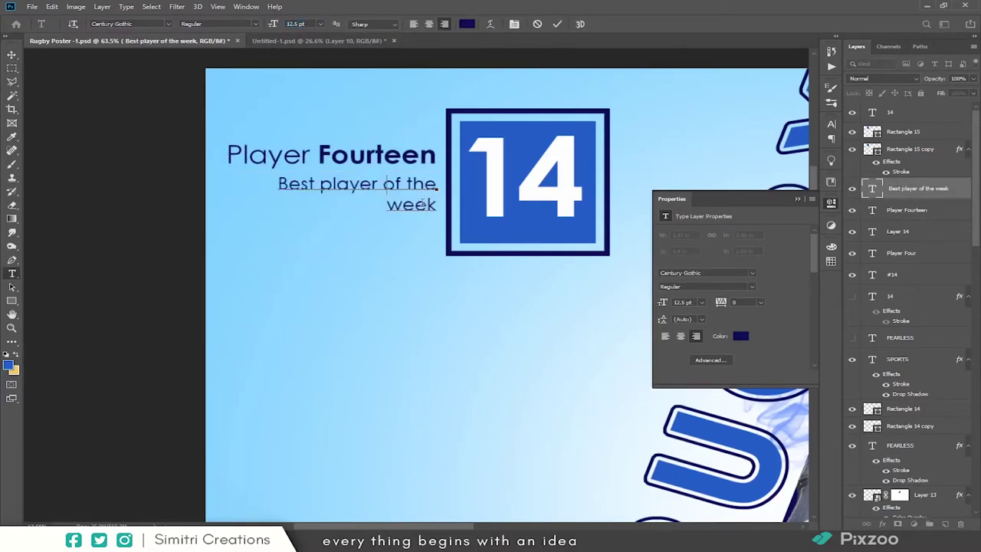
pyautogui.click(11, 54)
pyautogui.hotkey('ctrl', '0')
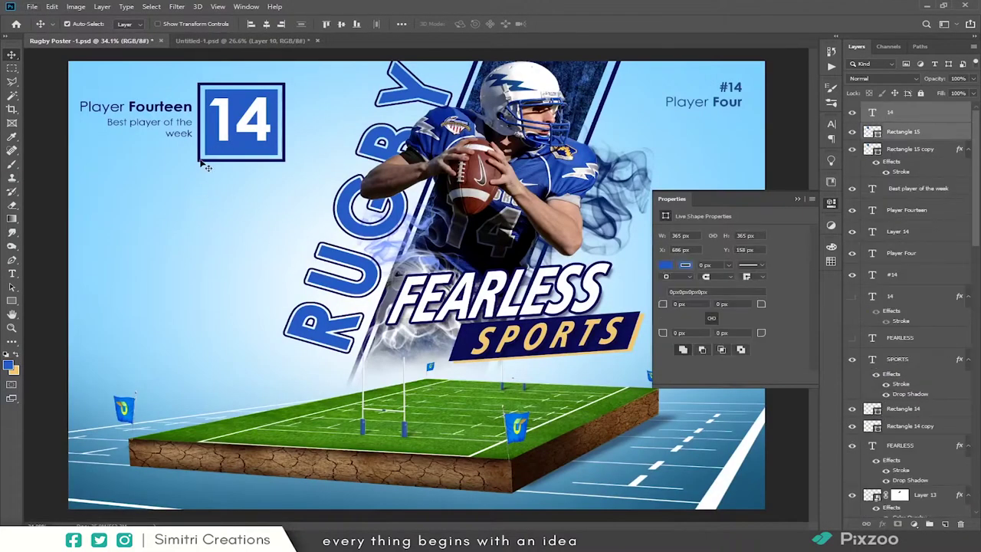
# - Shrink the number box slightly to sit beside the captions
pyautogui.moveTo(198, 167); pyautogui.dragTo(221, 135)
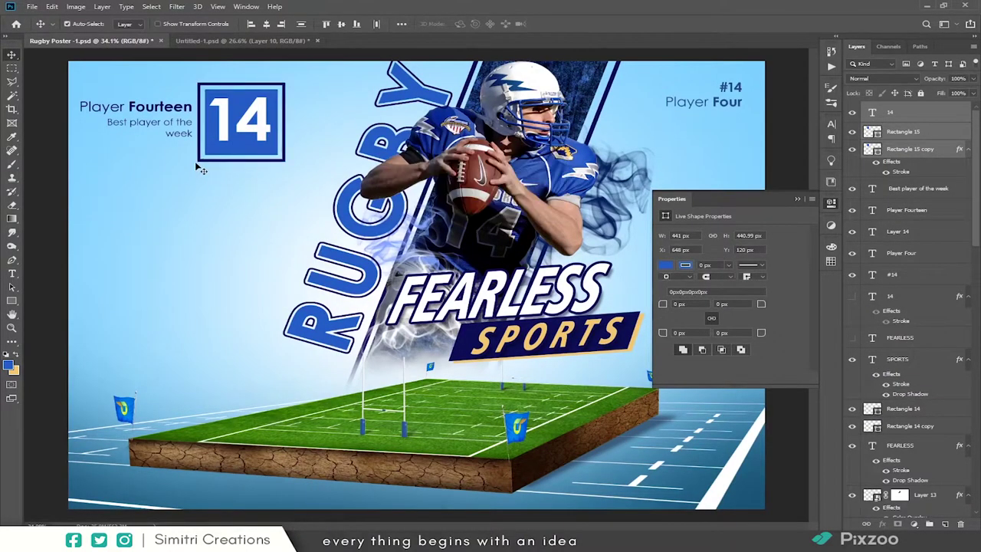
pyautogui.press('Return')
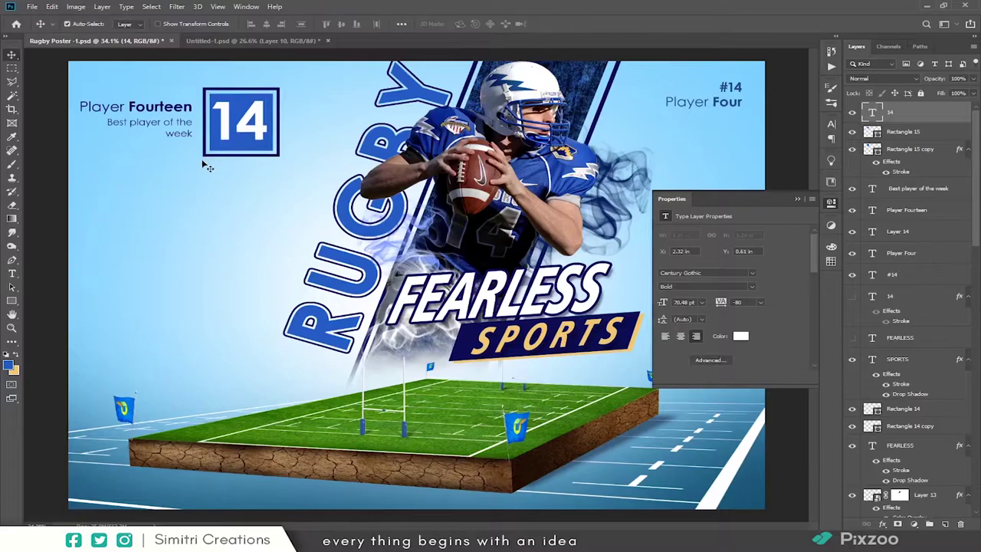
pyautogui.rightClick(900, 153)
pyautogui.press('Escape')
pyautogui.click(234, 123)
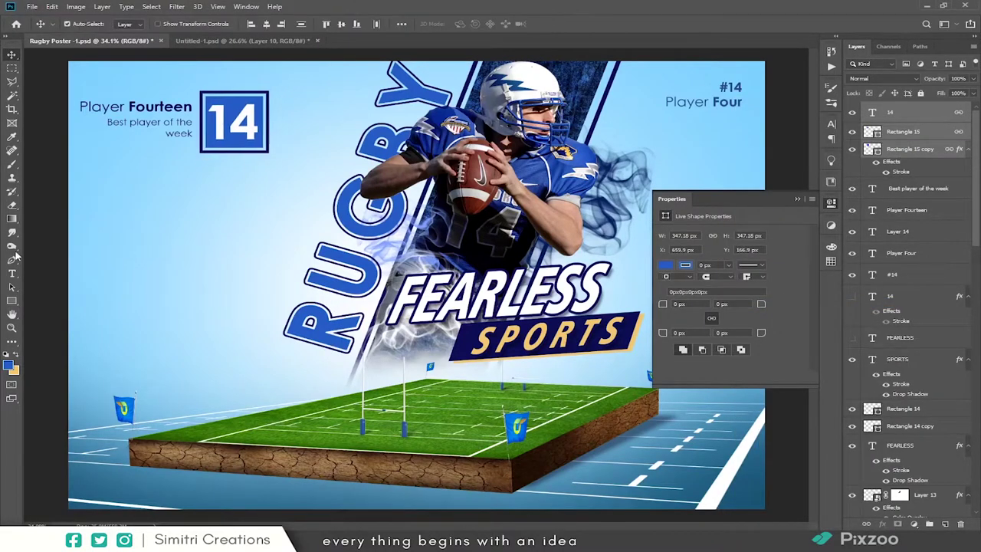
pyautogui.press('t')
pyautogui.keyDown('alt'); pyautogui.scroll(1, 124, 230); pyautogui.keyUp('alt')
# - Add a navy Lorem ipsum paragraph box on the left and resize it to fit
pyautogui.moveTo(299, 317); pyautogui.dragTo(299, 322)
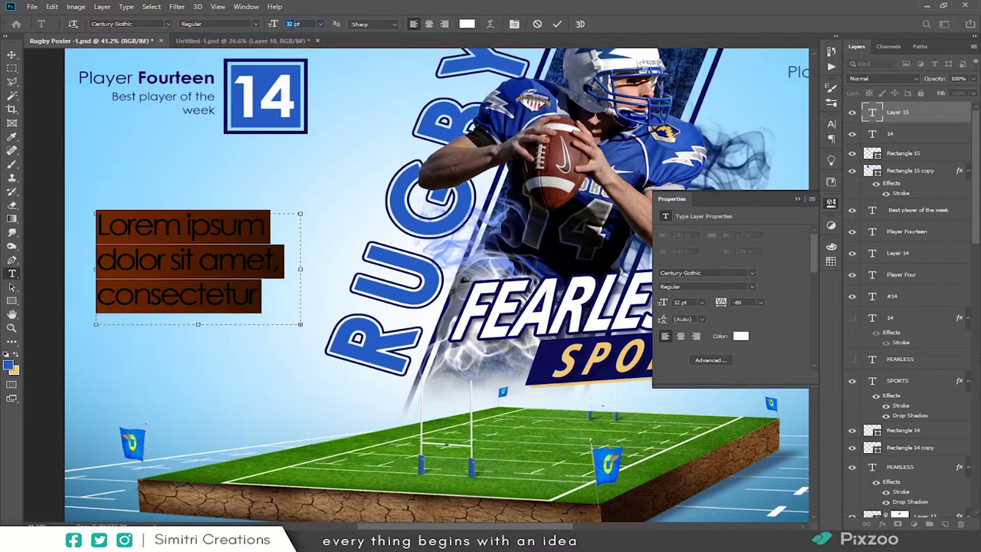
pyautogui.click(225, 192)
pyautogui.click(740, 335)
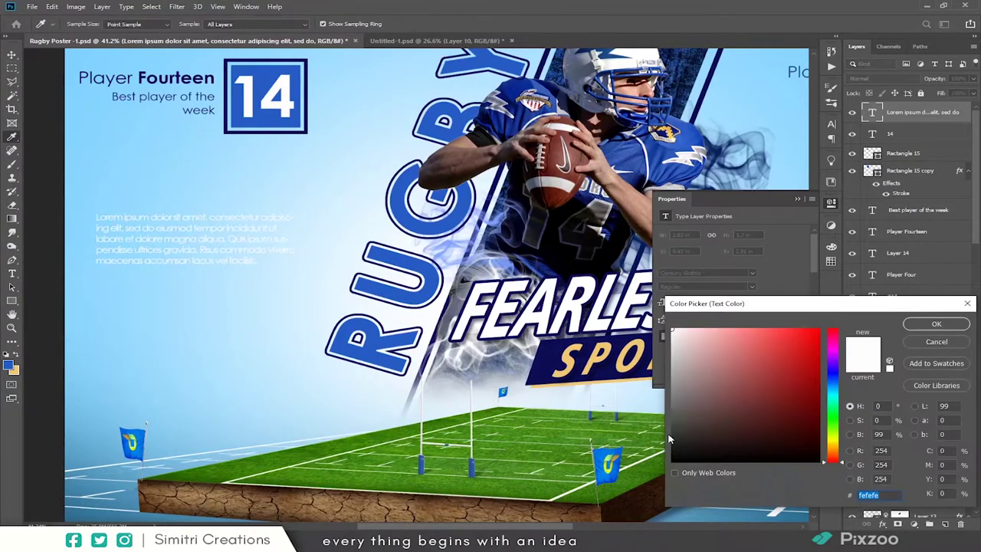
pyautogui.click(674, 417)
pyautogui.press('Return')
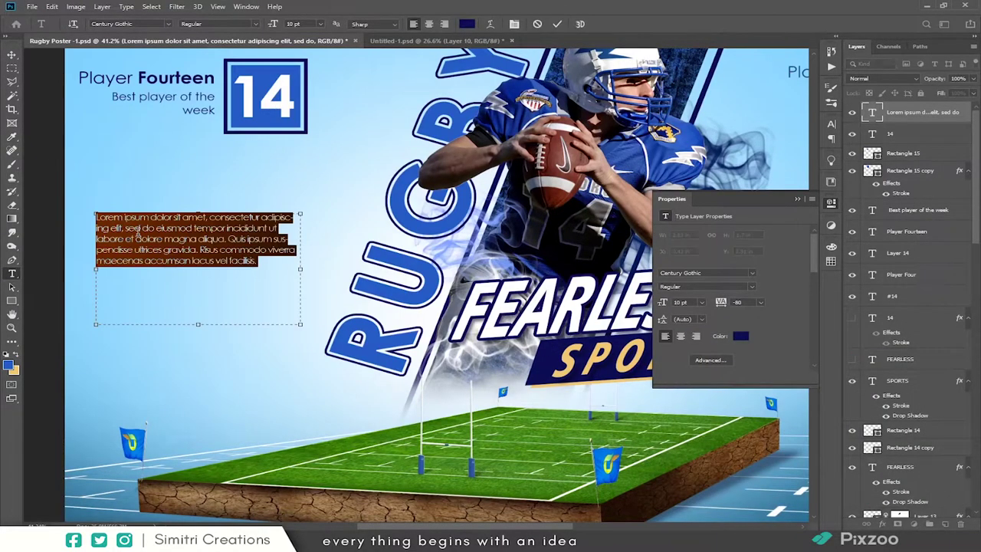
pyautogui.click(296, 264)
pyautogui.moveTo(298, 270); pyautogui.dragTo(315, 270)
pyautogui.moveTo(205, 325); pyautogui.dragTo(206, 282)
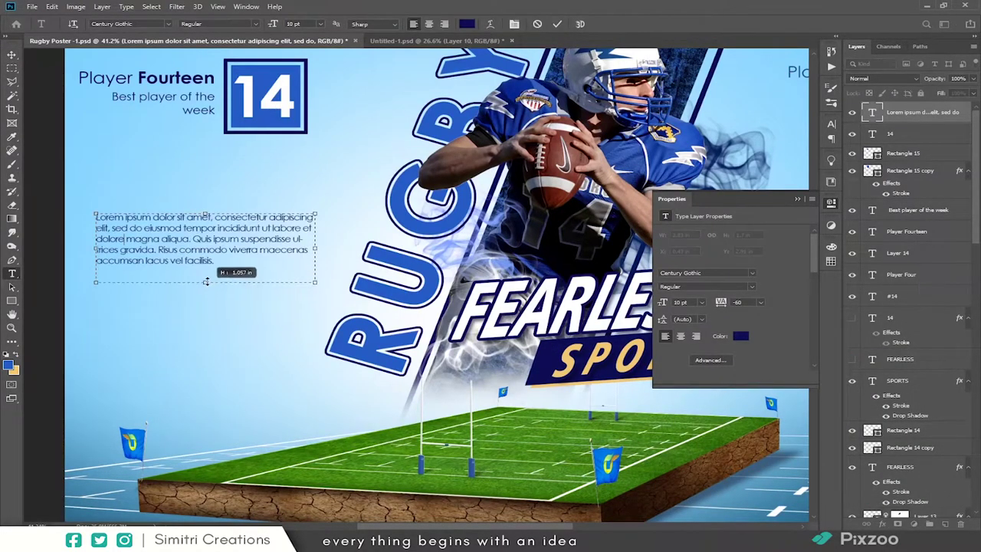
pyautogui.click(12, 301)
# - Draw a thin navy line and position it above the paragraph
pyautogui.moveTo(92, 187); pyautogui.dragTo(317, 193)
pyautogui.press('v')
pyautogui.scroll(1, 272, 139)
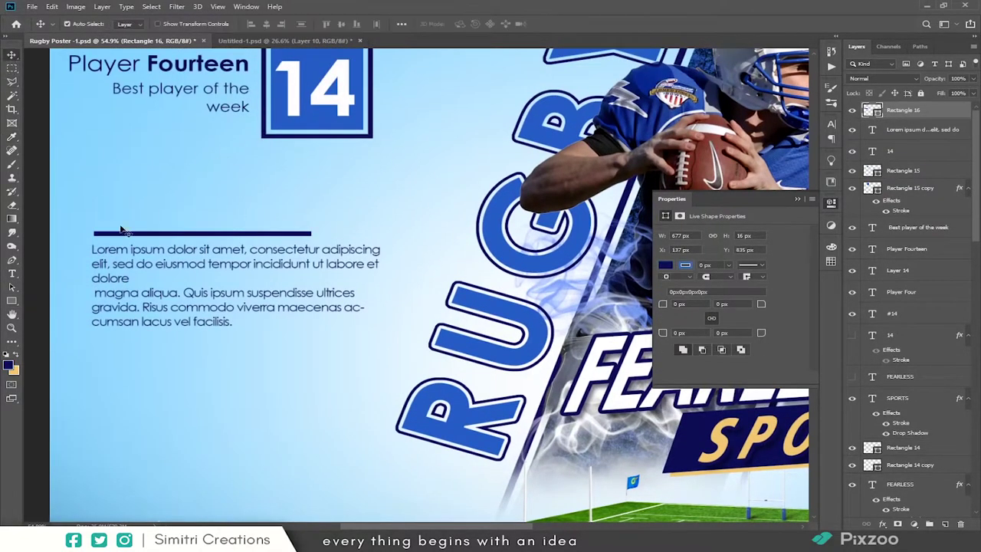
pyautogui.moveTo(120, 229); pyautogui.dragTo(117, 227)
pyautogui.scroll(-1, 120, 207)
pyautogui.moveTo(116, 311); pyautogui.dragTo(115, 307)
pyautogui.scroll(1, 115, 306)
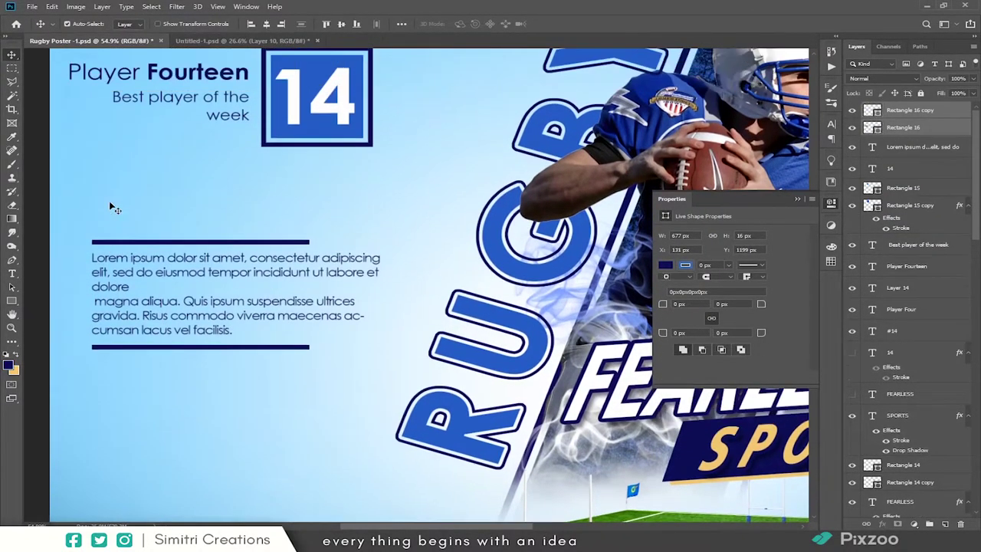
pyautogui.scroll(-1, 122, 207)
pyautogui.scroll(2, 329, 192)
pyautogui.scroll(2, 437, 183)
# - Resize the line and place a copy of it below the paragraph
pyautogui.hotkey('ctrl', 't')
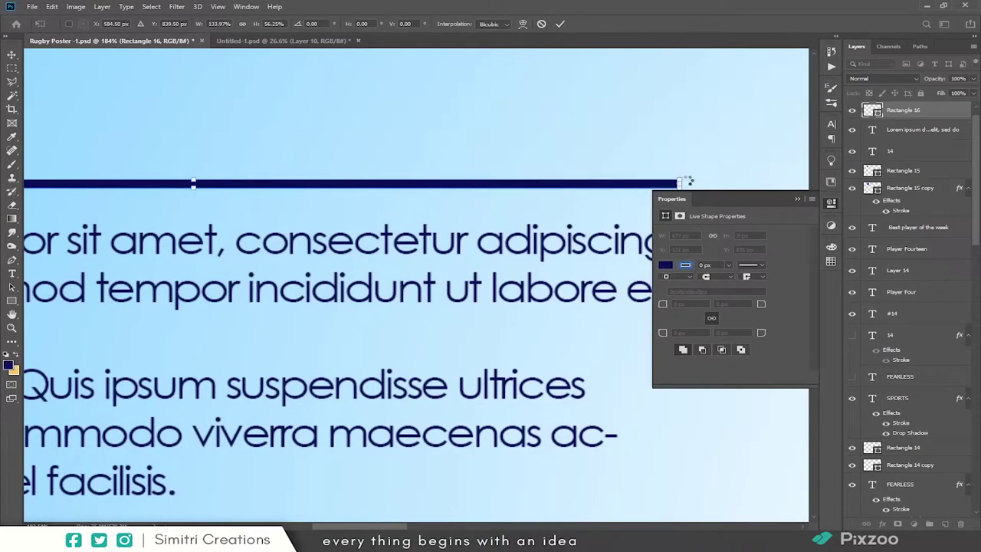
pyautogui.press('Return')
pyautogui.scroll(-3, 610, 187)
pyautogui.moveTo(354, 310); pyautogui.dragTo(335, 318)
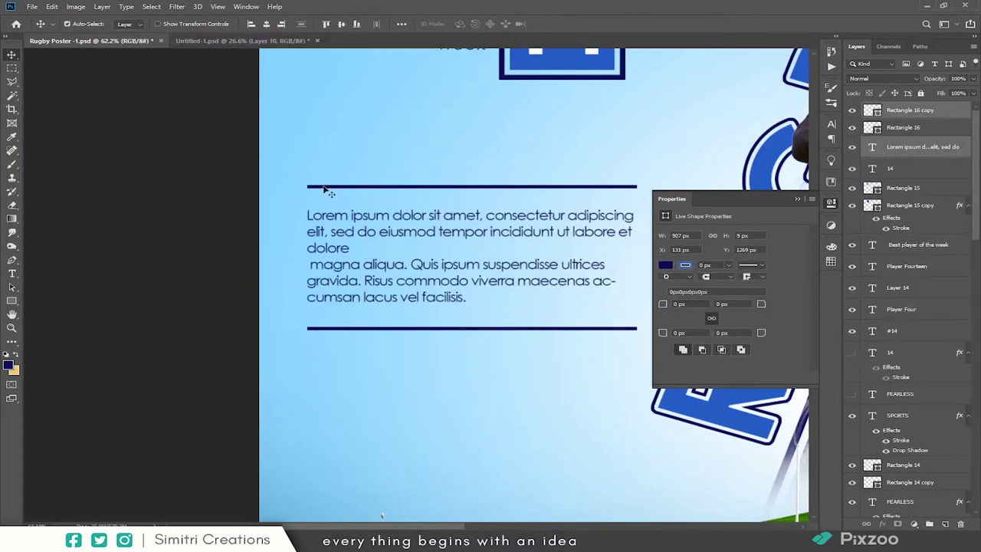
pyautogui.scroll(-3, 249, 223)
pyautogui.hotkey('ctrl', '-')
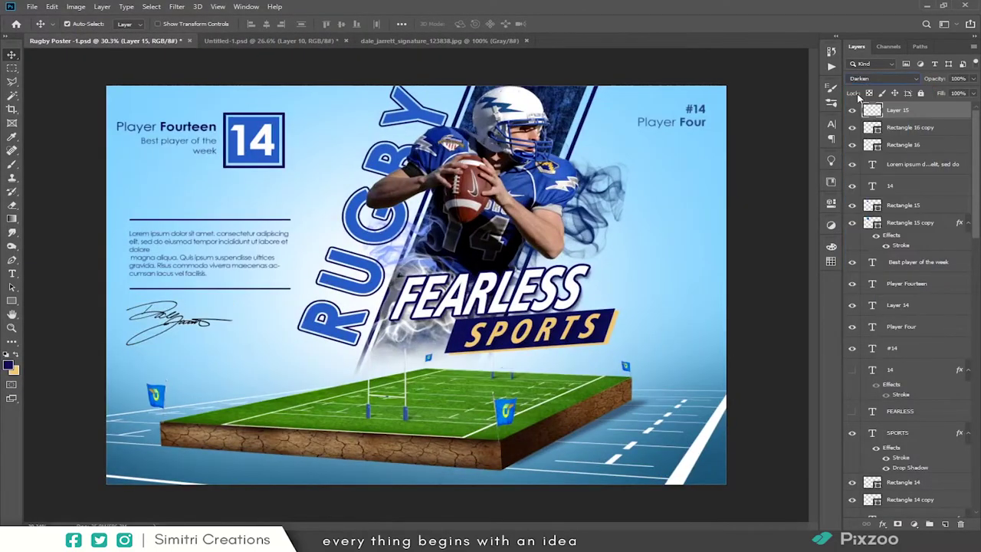
# - Commit the Multiply-blended signature's size and position beneath the framed paragraph
pyautogui.press('Return')
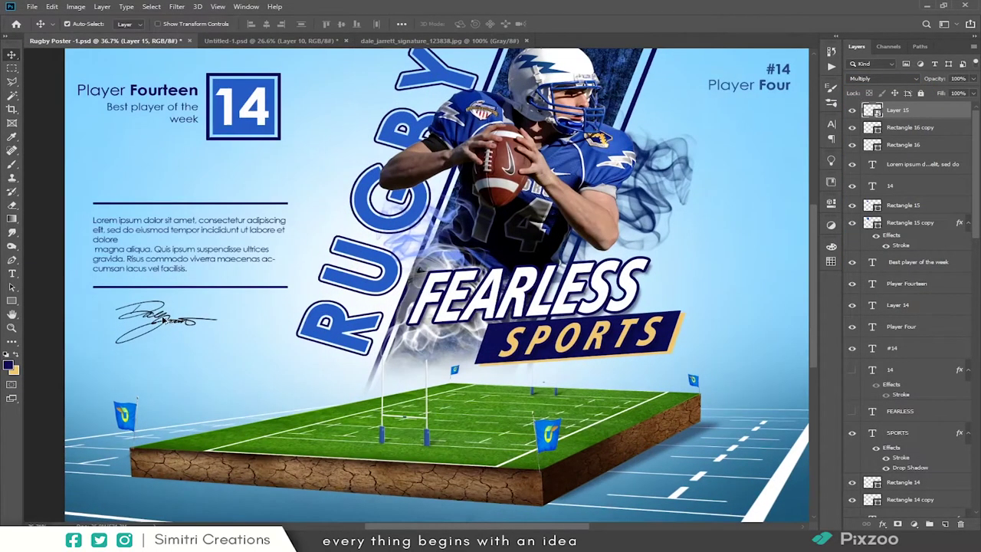
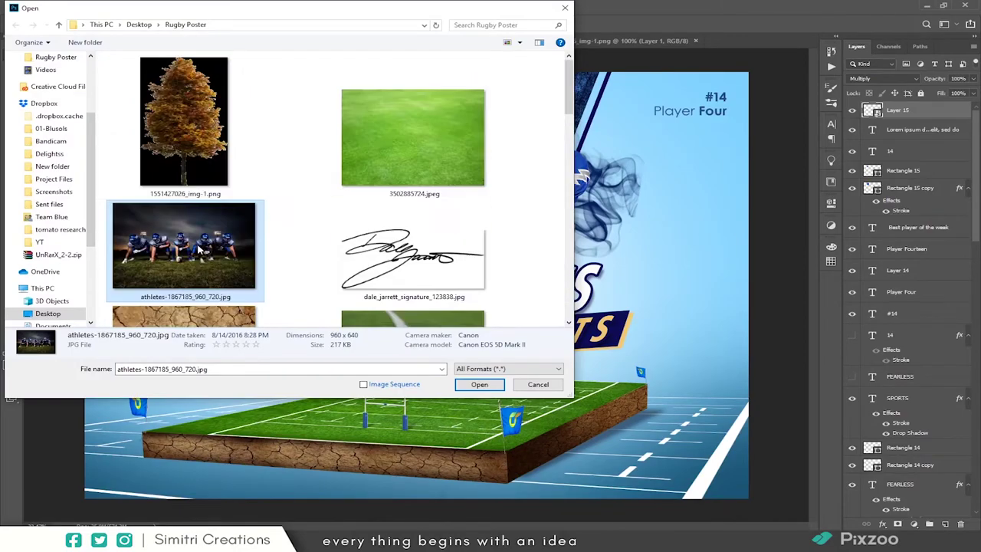
# - Open football-field-ss-img.jpg and bring the football photo into the poster
pyautogui.press('Return')
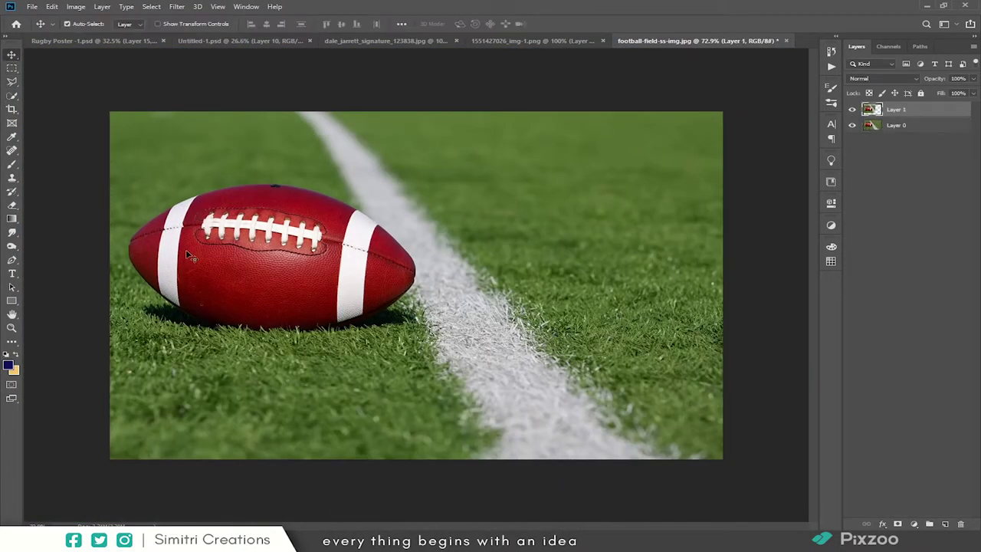
pyautogui.scroll(3, 184, 220)
pyautogui.press('e')
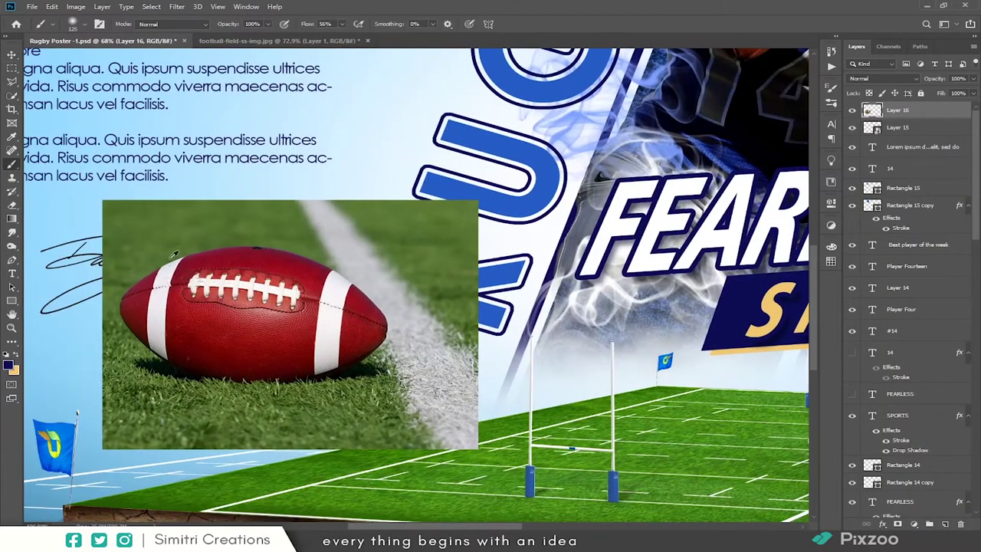
pyautogui.scroll(5, 99, 302)
pyautogui.scroll(-1, 367, 205)
pyautogui.press('b')
pyautogui.scroll(4, 489, 241)
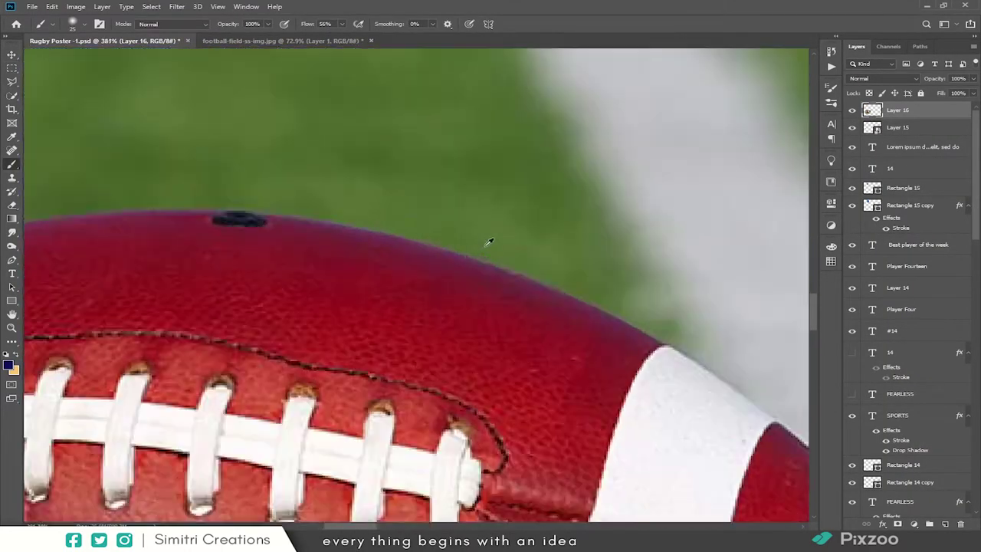
# - Trace a Polygonal Lasso selection around the football and its grass
pyautogui.moveTo(295, 194); pyautogui.dragTo(519, 258)
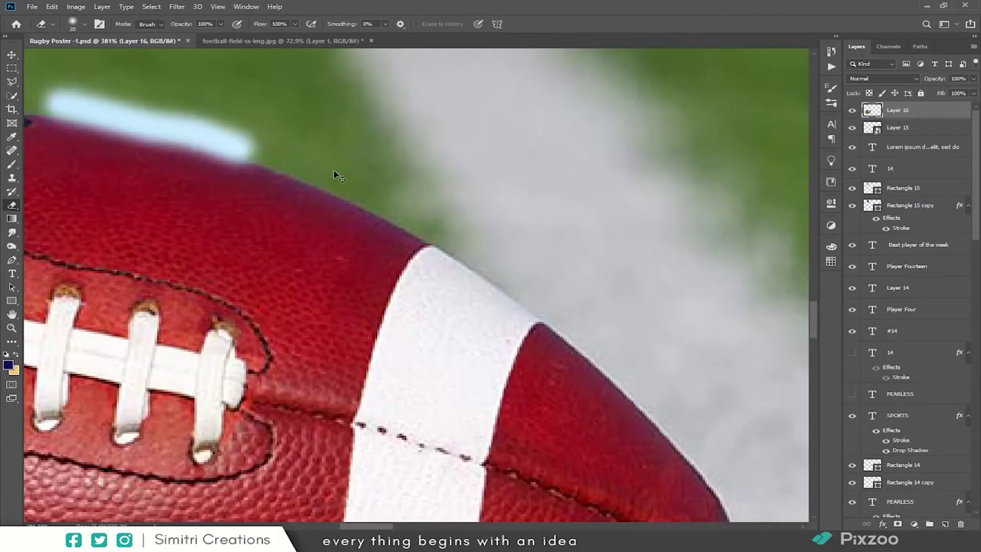
pyautogui.scroll(-2, 406, 219)
pyautogui.scroll(-2, 480, 219)
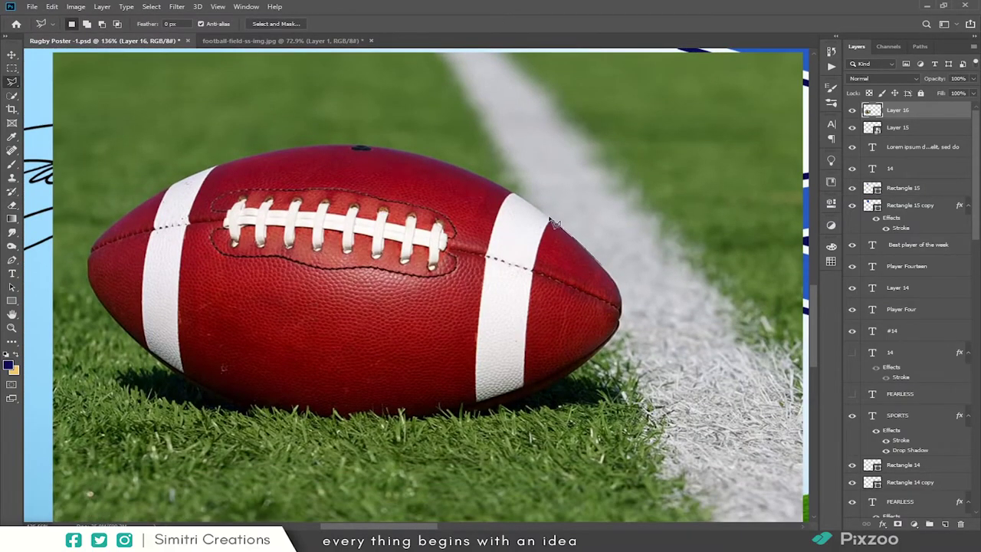
pyautogui.scroll(-1, 552, 222)
pyautogui.scroll(3, 633, 259)
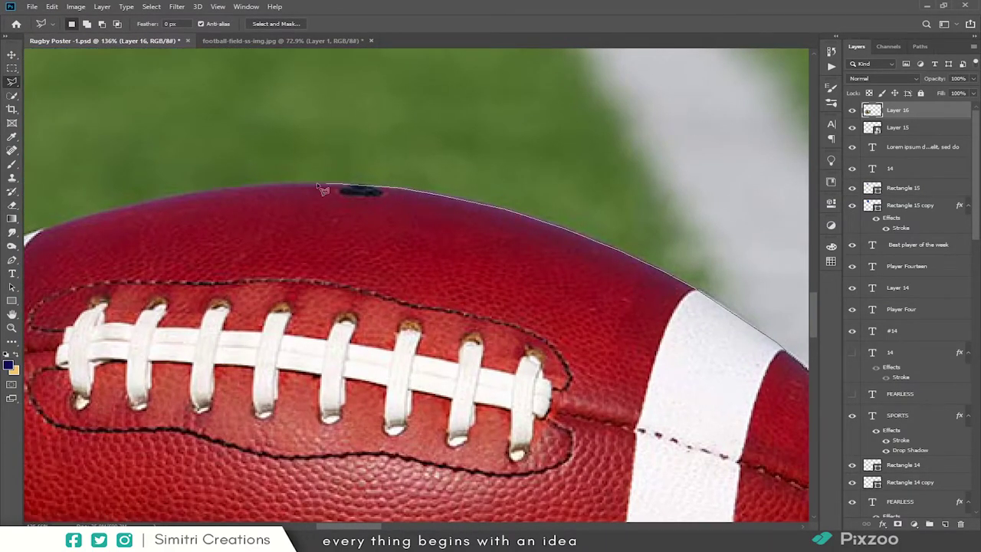
pyautogui.hscroll(-3, 322, 189)
pyautogui.moveTo(195, 228); pyautogui.dragTo(449, 210)
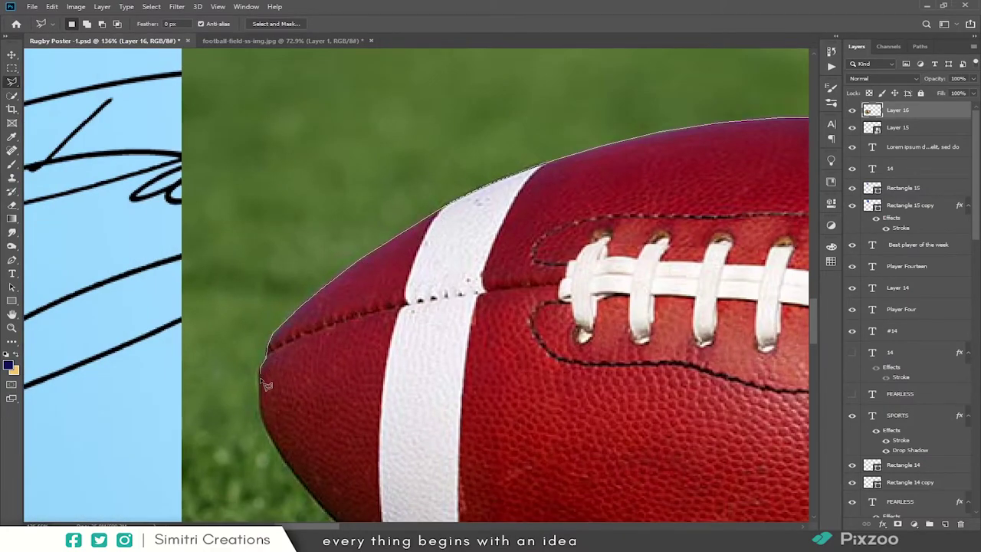
pyautogui.moveTo(264, 385); pyautogui.dragTo(212, 259)
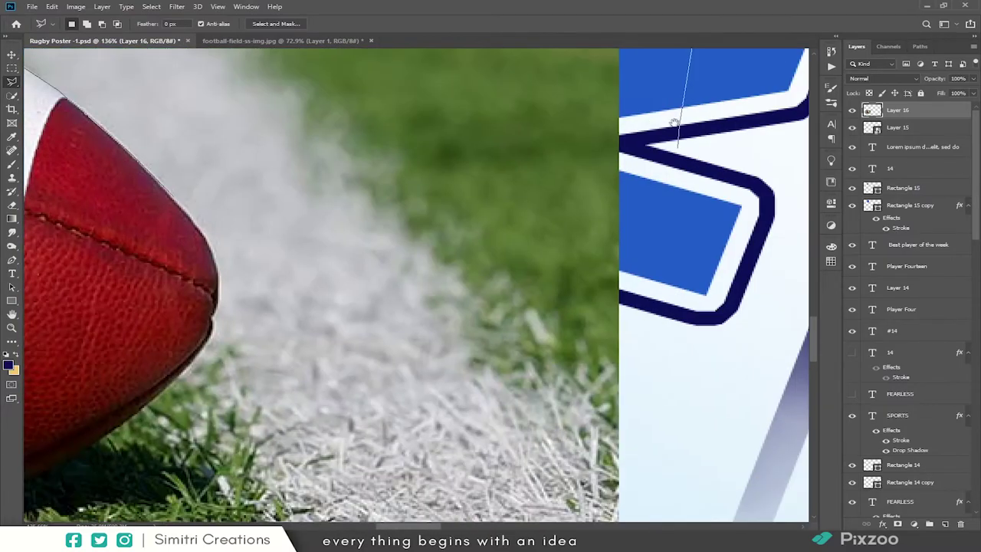
pyautogui.click(676, 485)
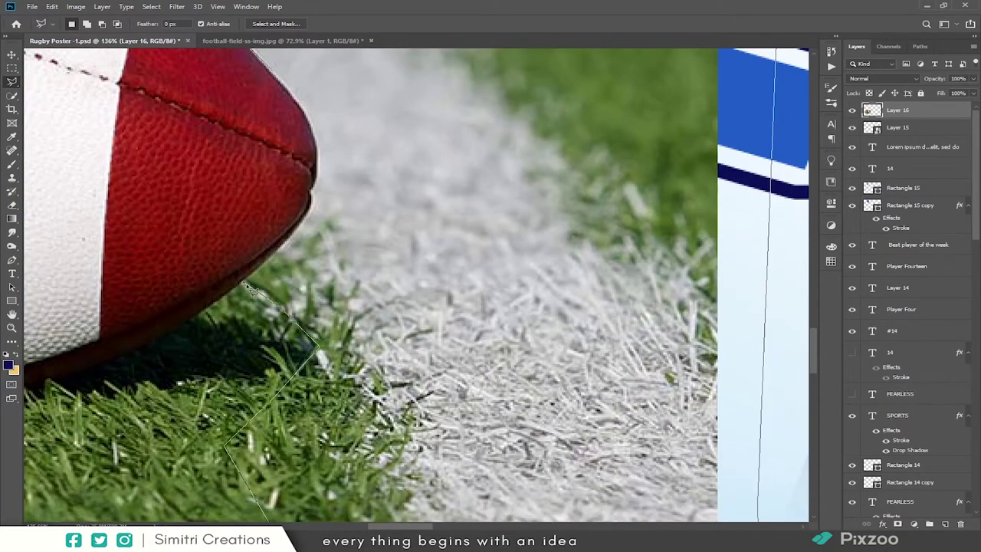
pyautogui.moveTo(316, 191); pyautogui.dragTo(462, 306)
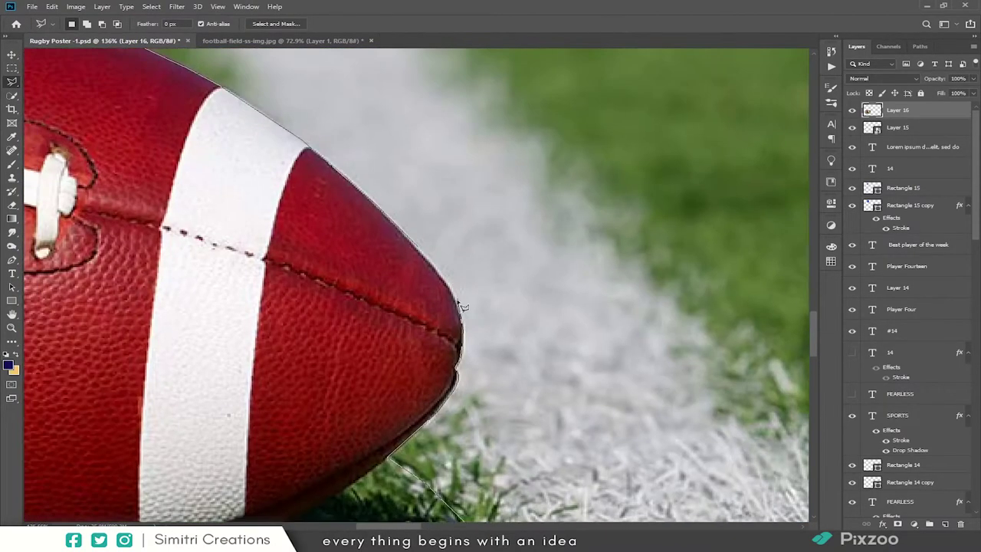
pyautogui.doubleClick(426, 258)
# - Move the cut-out ball and grass onto the field's centre and send it down a layer
pyautogui.scroll(-3, 420, 265)
pyautogui.scroll(-3, 333, 288)
pyautogui.moveTo(250, 329); pyautogui.dragTo(430, 376)
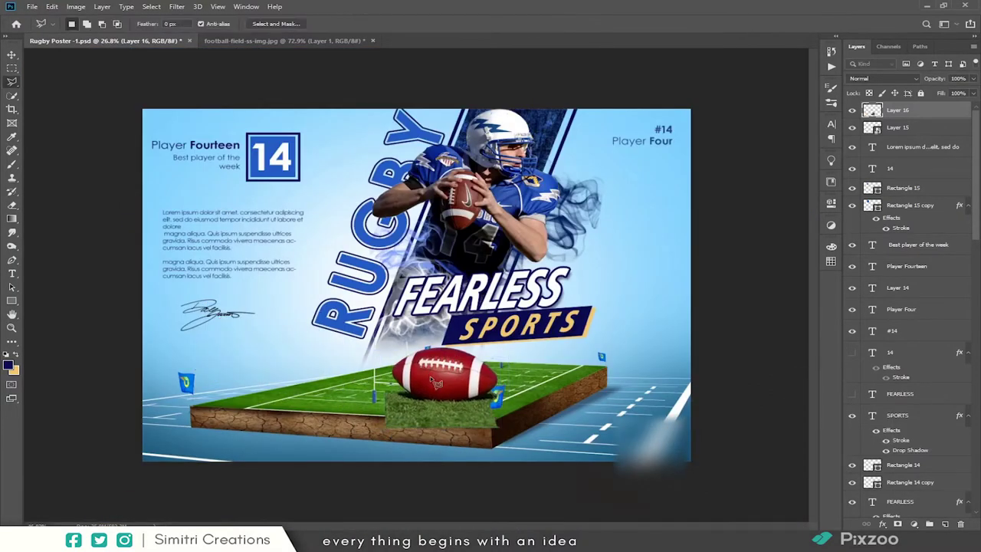
pyautogui.scroll(3, 430, 376)
pyautogui.hotkey('ctrl', '[')
pyautogui.hotkey('ctrl', '[')
pyautogui.hotkey('ctrl', '[')
# - Place the football layer beneath the goalpost layers in Group 1
pyautogui.hotkey('ctrl', '[')
pyautogui.hotkey('ctrl', '[')
pyautogui.hotkey('ctrl', '[')
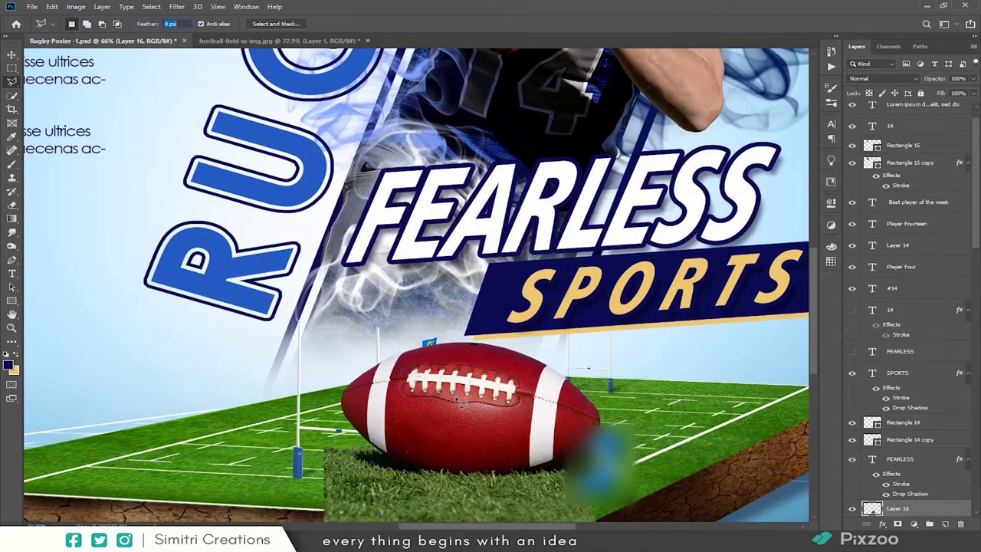
pyautogui.press('v')
pyautogui.moveTo(435, 399); pyautogui.dragTo(420, 392)
pyautogui.hotkey('ctrl', '[')
pyautogui.hotkey('ctrl', '[')
pyautogui.hotkey('ctrl', '[')
pyautogui.hotkey('ctrl', '[')
pyautogui.hotkey('ctrl', '[')
pyautogui.hotkey('ctrl', '[')
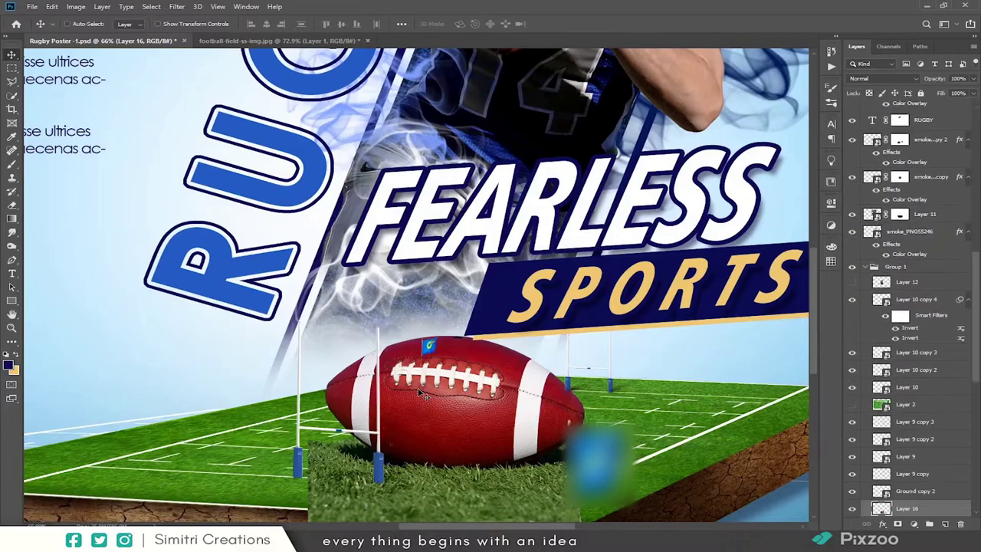
pyautogui.scroll(-3, 420, 393)
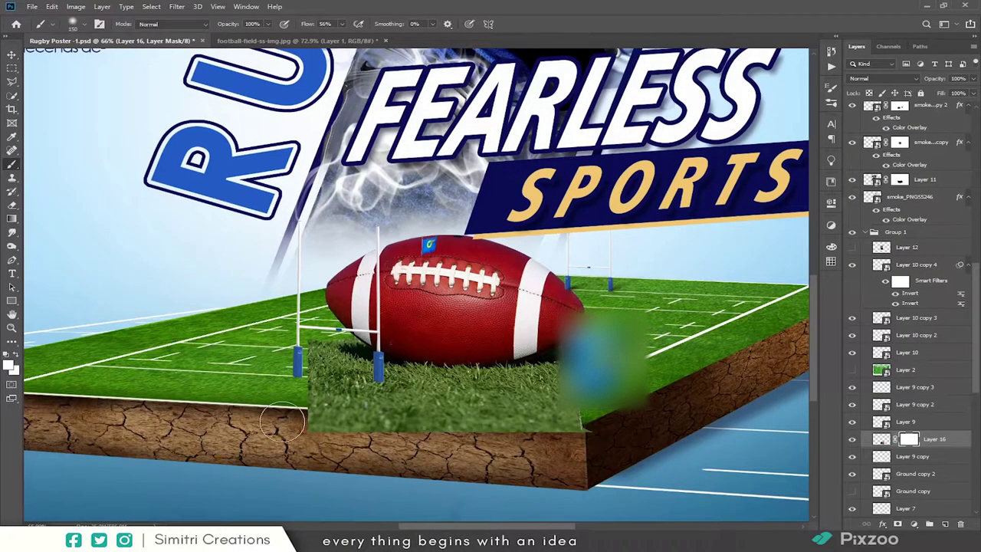
# - Soft-paint the mask along the grass patch's edges and base to blend it into the field
pyautogui.moveTo(614, 360)
pyautogui.mouseDown()
pyautogui.moveTo(582, 383)
pyautogui.moveTo(328, 407)
pyautogui.mouseUp()
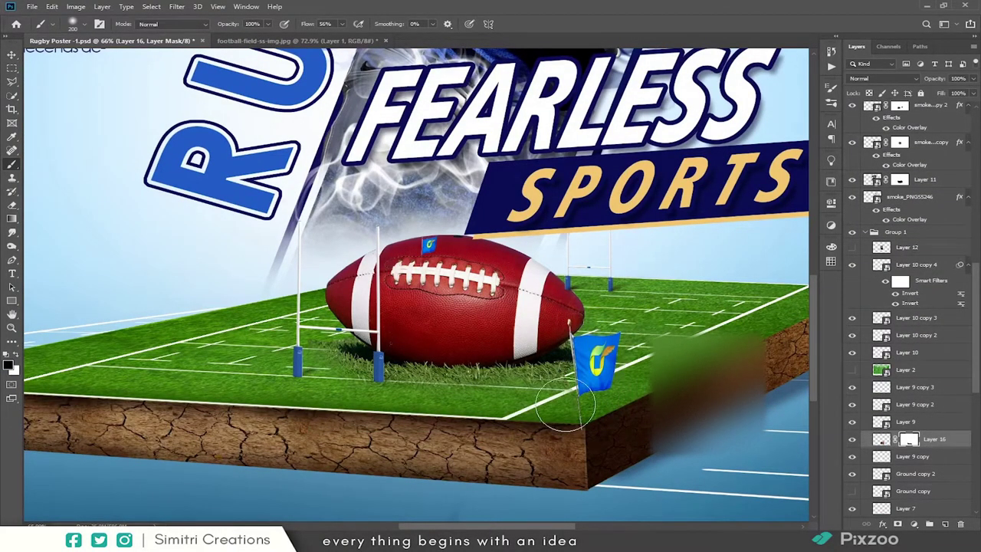
pyautogui.scroll(3, 475, 398)
pyautogui.moveTo(107, 299); pyautogui.dragTo(610, 337)
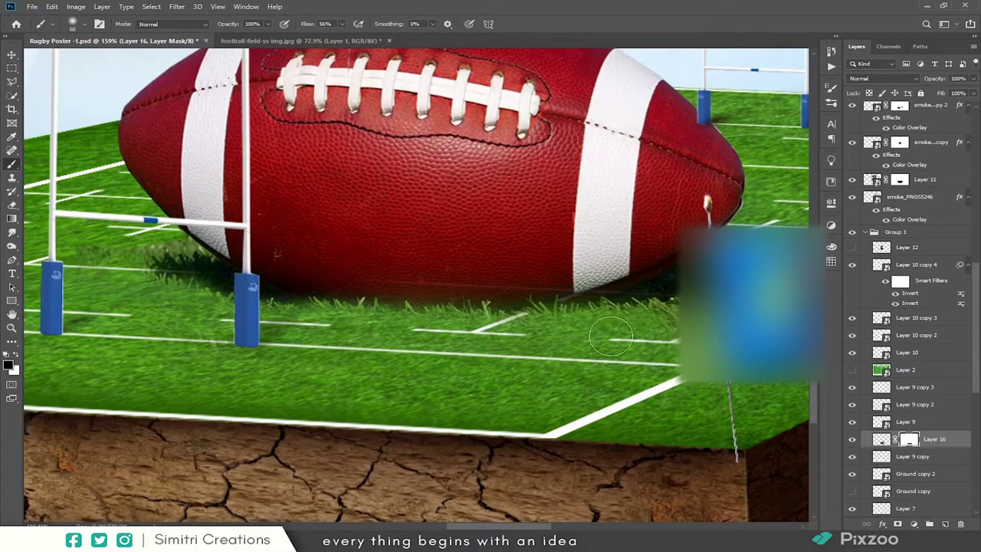
pyautogui.scroll(2, 611, 337)
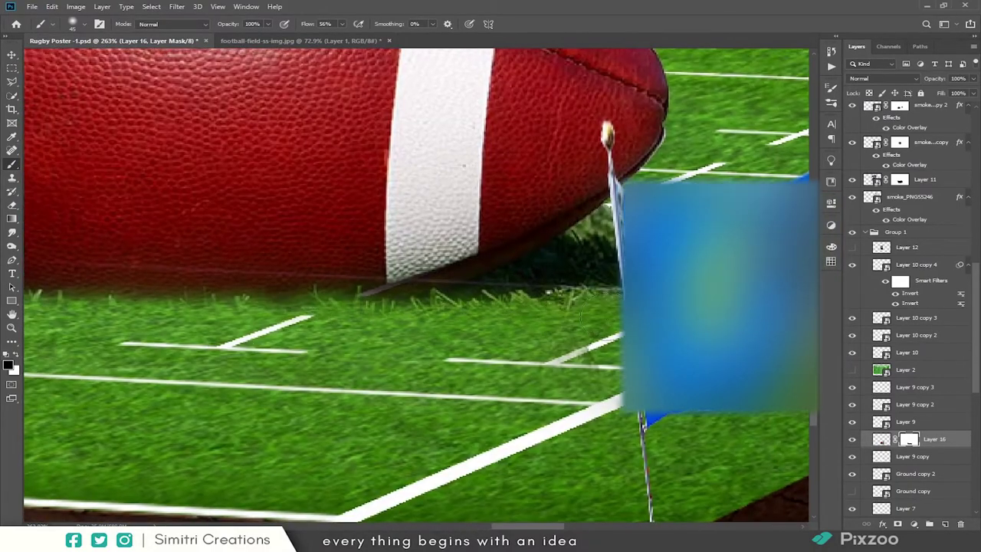
pyautogui.moveTo(452, 307); pyautogui.dragTo(561, 303)
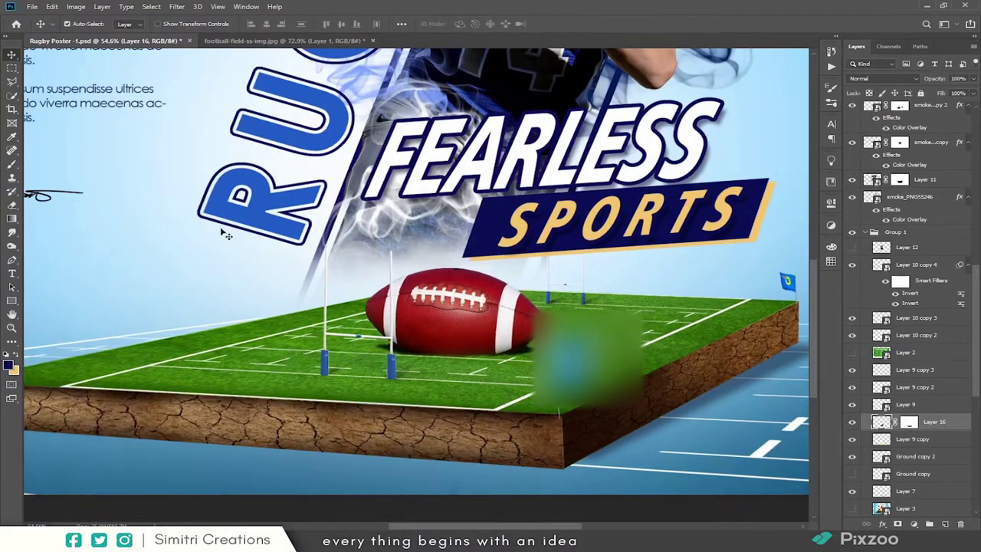
# - Paint a dark navy #0d0d53 blob on a new layer and squash it flat into a shadow
pyautogui.hotkey('ctrl', 'v')
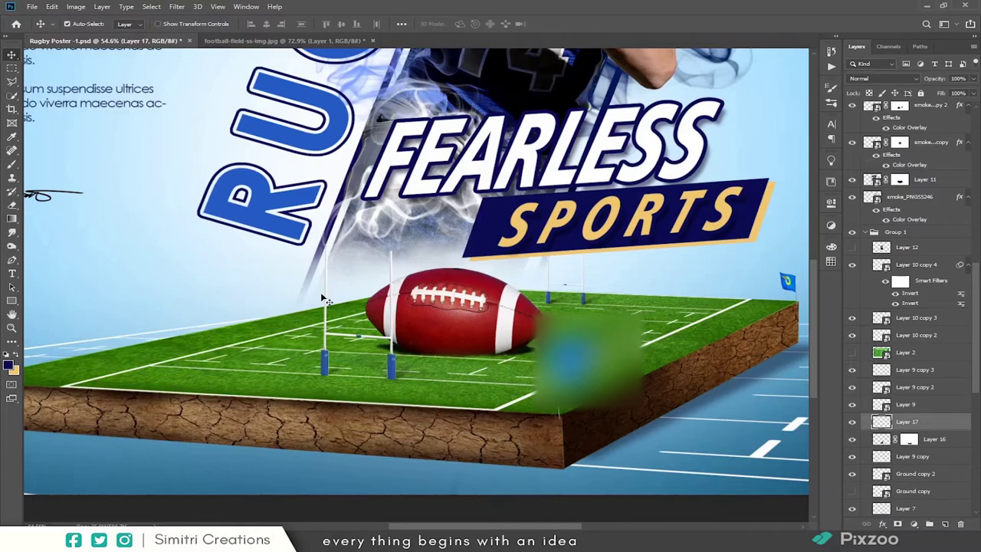
pyautogui.click(9, 365)
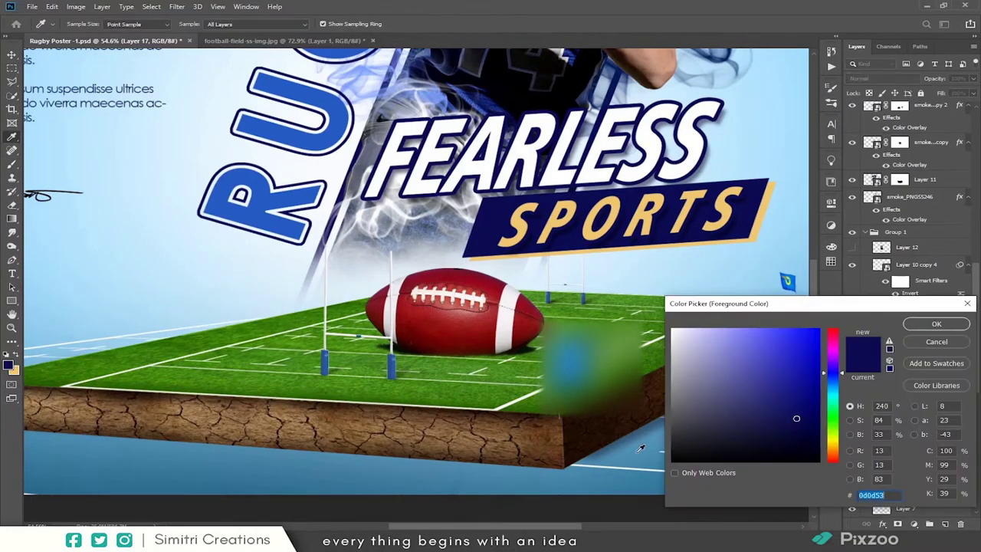
pyautogui.click(937, 328)
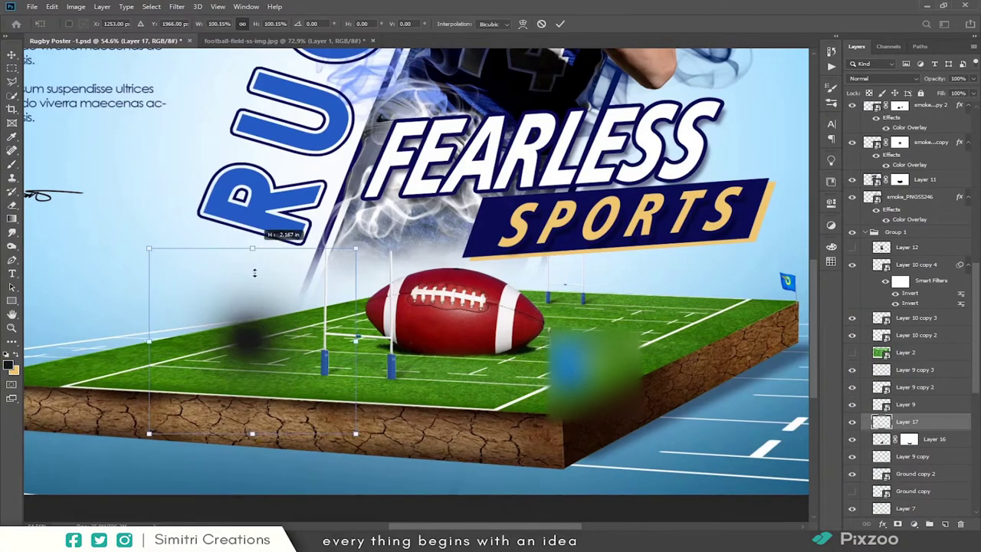
pyautogui.moveTo(254, 273); pyautogui.dragTo(255, 331)
pyautogui.press('Return')
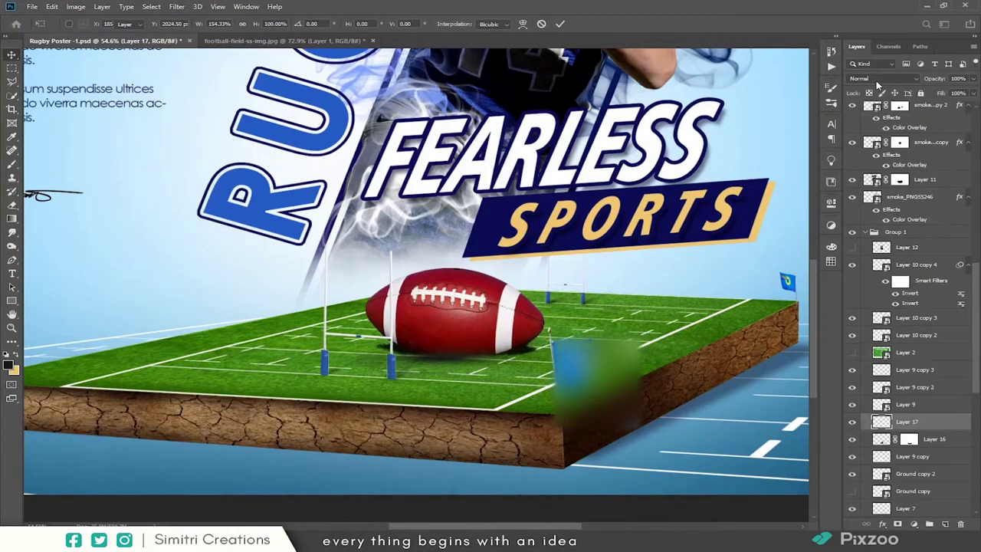
pyautogui.press('Return')
pyautogui.click(933, 438)
pyautogui.scroll(-3, 430, 371)
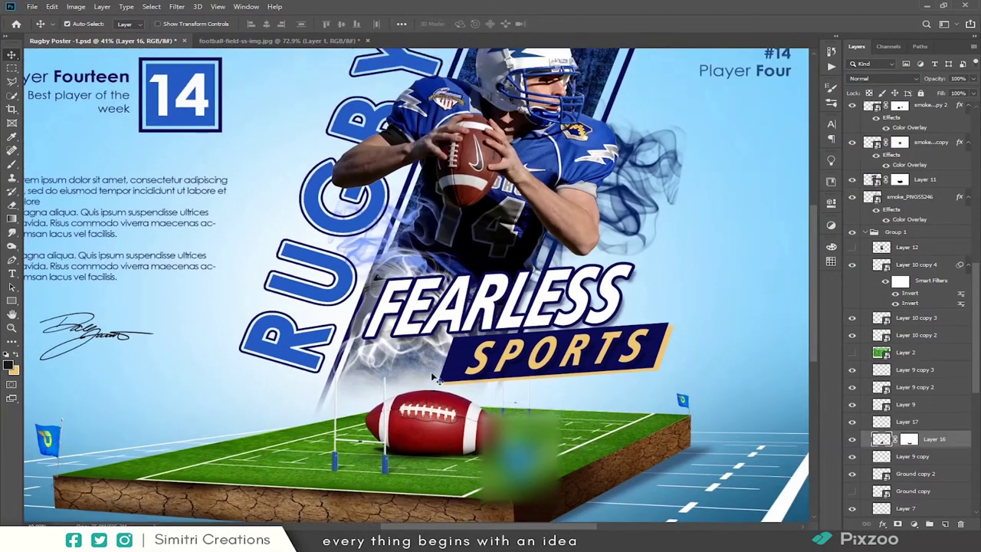
pyautogui.scroll(-2, 431, 372)
# - Bring the clouds image in as the top layer, brighten it with Levels, and place it beside the player
pyautogui.hotkey('ctrl', 'o')
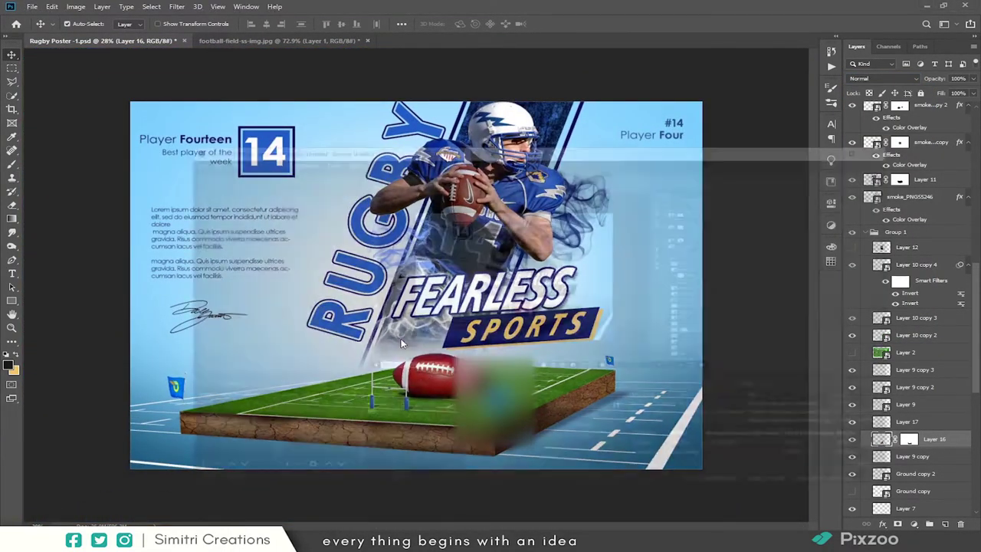
pyautogui.doubleClick(447, 368)
pyautogui.moveTo(123, 41)
pyautogui.mouseDown()
pyautogui.moveTo(337, 238)
pyautogui.moveTo(636, 161)
pyautogui.mouseUp()
pyautogui.hotkey('ctrl', 'shift', ']')
pyautogui.hotkey('ctrl', 'l')
pyautogui.moveTo(521, 219); pyautogui.dragTo(499, 220)
pyautogui.click(574, 123)
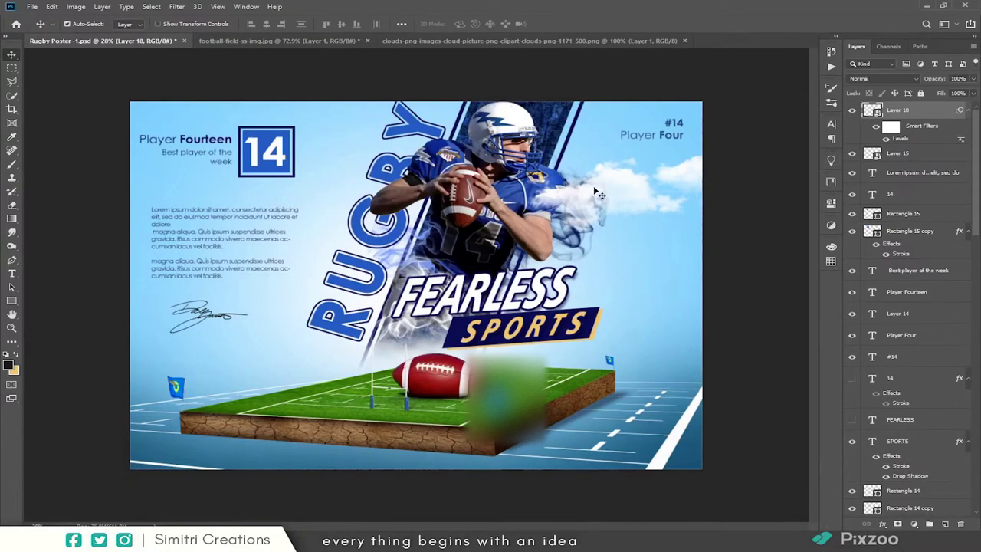
# - Duplicate a cloud to the field's left and shrink it
pyautogui.moveTo(636, 176)
pyautogui.mouseDown()
pyautogui.moveTo(170, 339)
pyautogui.moveTo(571, 345)
pyautogui.moveTo(301, 371)
pyautogui.mouseUp()
pyautogui.hotkey('ctrl', 't')
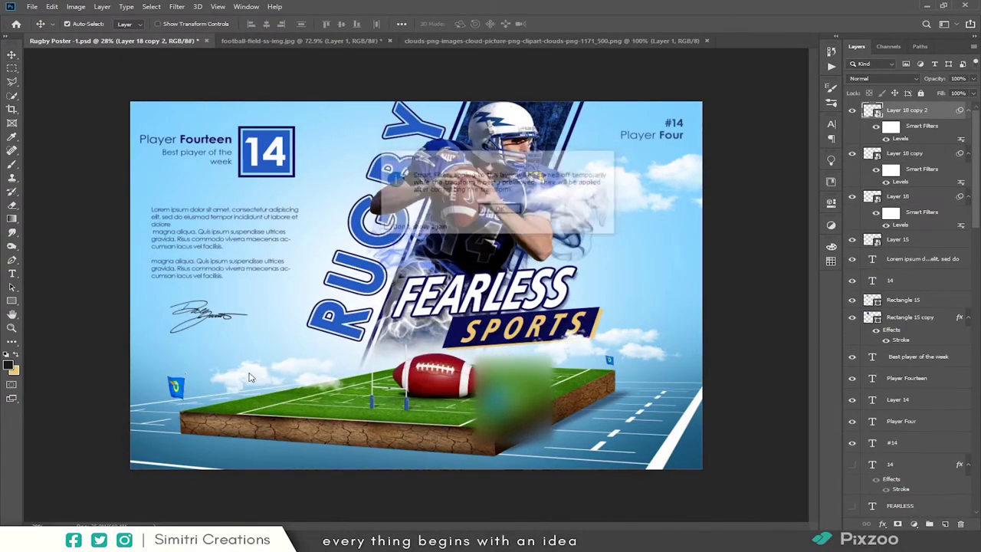
pyautogui.moveTo(206, 350); pyautogui.dragTo(215, 355)
pyautogui.press('Return')
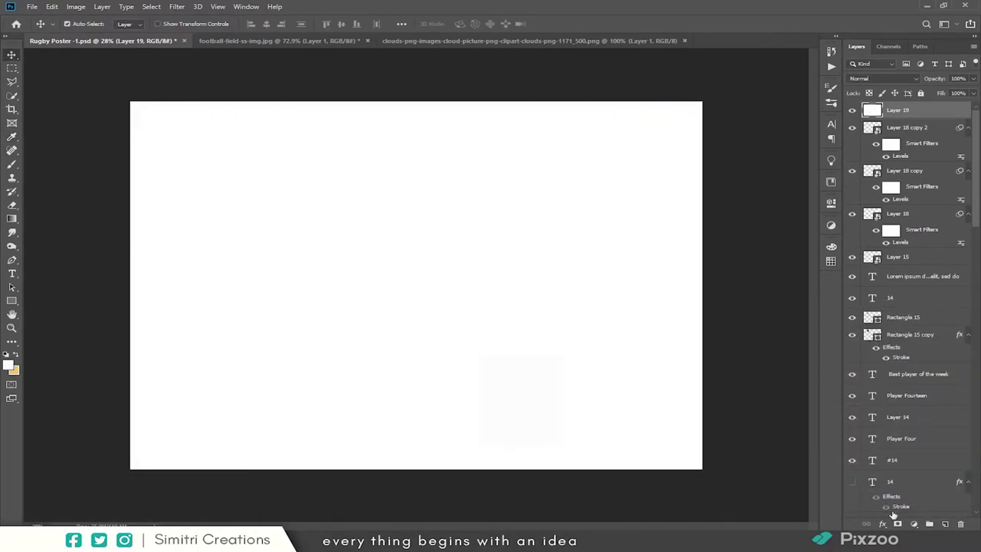
# - Fill masked Layer 19 with a sampled brown soil colour to tint the lower ground
pyautogui.moveTo(430, 353); pyautogui.dragTo(429, 406)
pyautogui.hotkey('ctrl', 'i')
pyautogui.press('v')
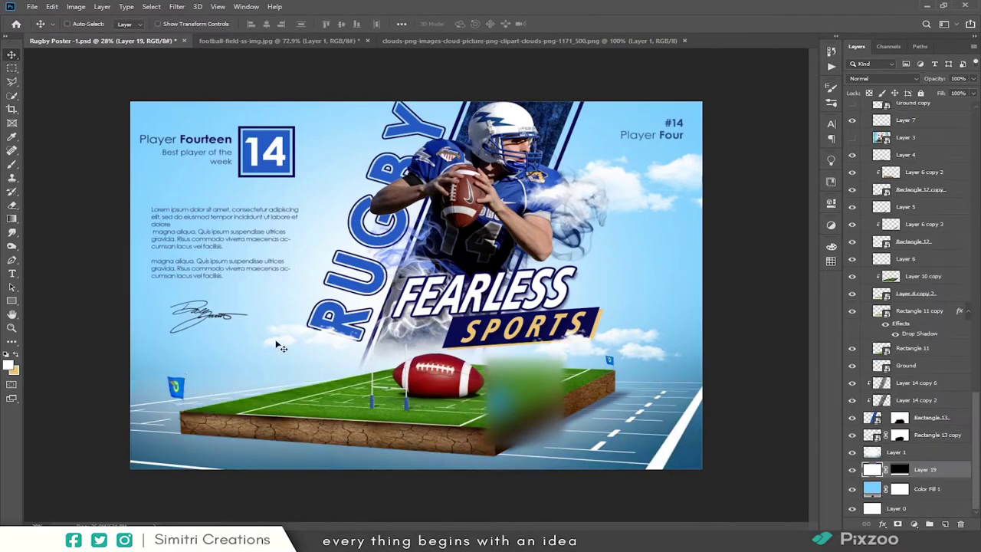
pyautogui.hotkey('alt', 'BackSpace')
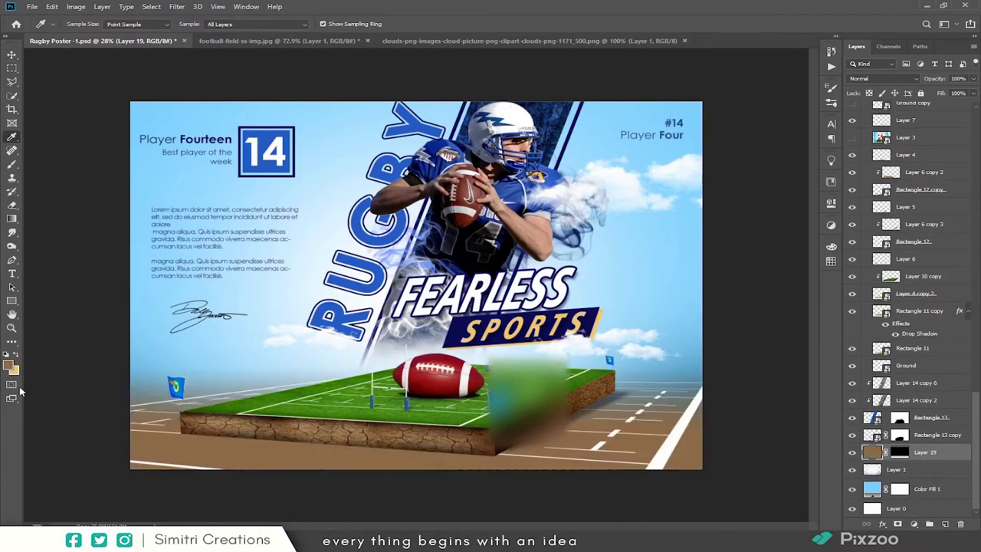
pyautogui.click(10, 366)
pyautogui.press('Return')
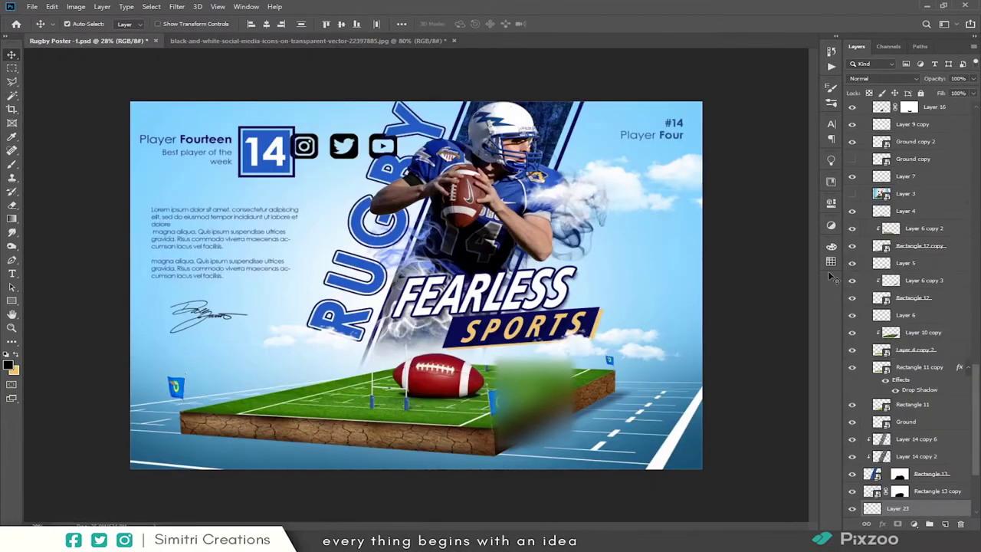
# - Link the four icon layers, shrink them beneath the Lorem ipsum text, and merge them
pyautogui.rightClick(830, 276)
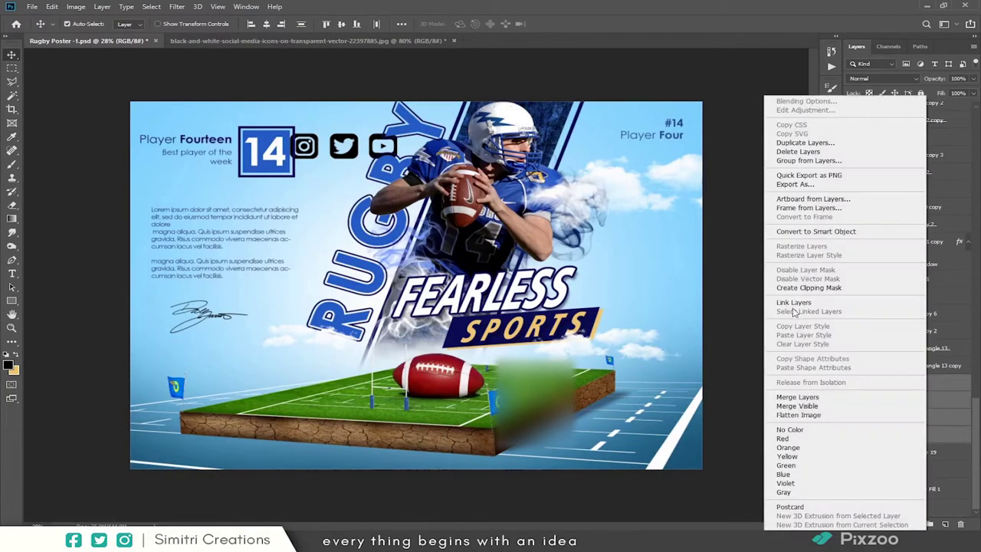
pyautogui.click(790, 300)
pyautogui.hotkey('ctrl', 't')
pyautogui.press('Return')
pyautogui.scroll(3, 153, 296)
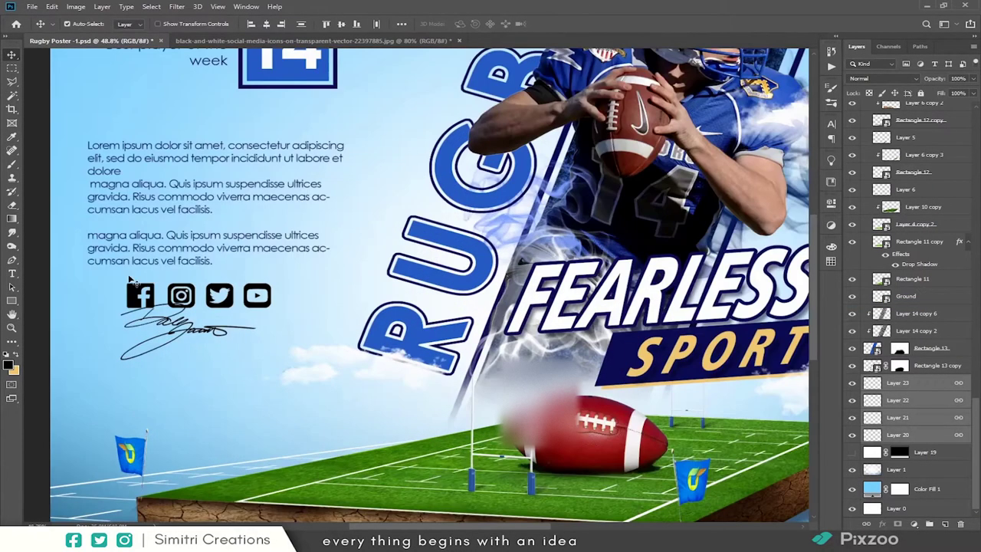
pyautogui.moveTo(126, 277); pyautogui.dragTo(145, 258)
pyautogui.press('Return')
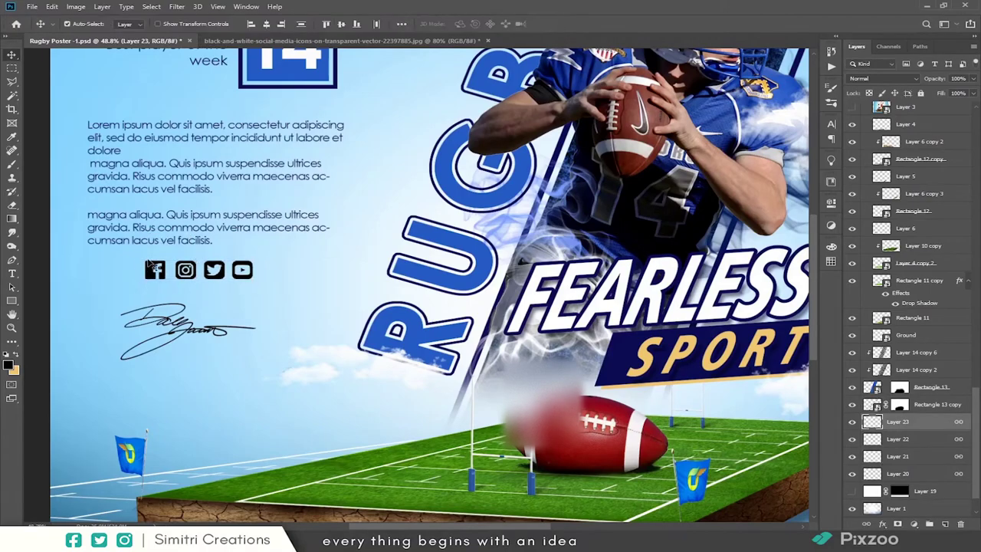
pyautogui.hotkey('ctrl', 'e')
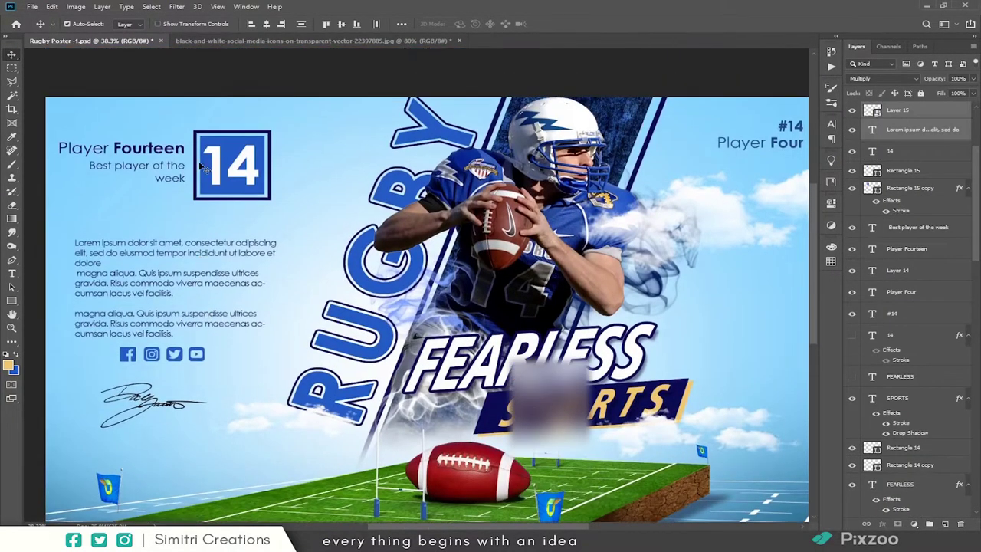
pyautogui.click(79, 203)
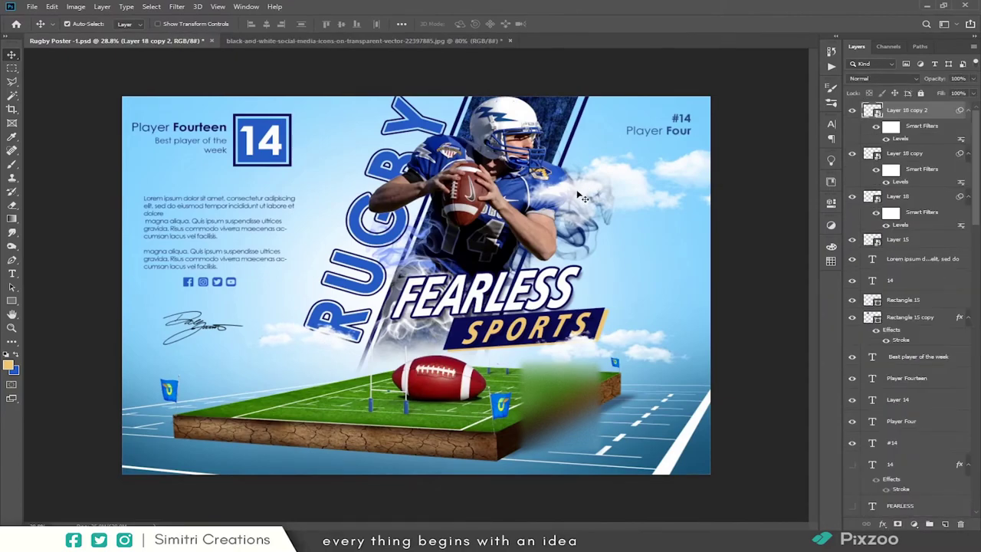
# - Open grass-texture_1136-13.jpg and drag it onto the rugby poster's field
pyautogui.keyDown('ctrl'); pyautogui.click(659, 130); pyautogui.keyUp('ctrl')
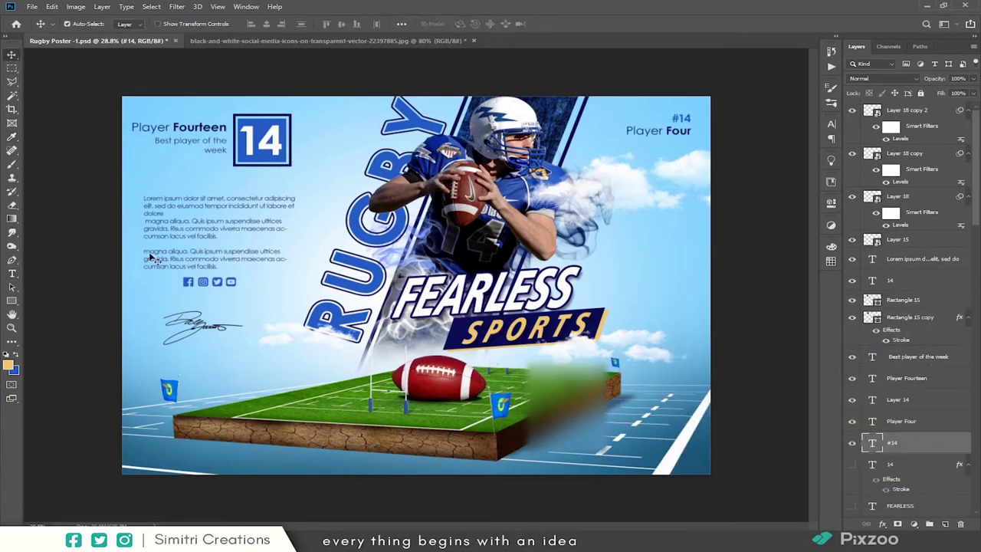
pyautogui.click(169, 391)
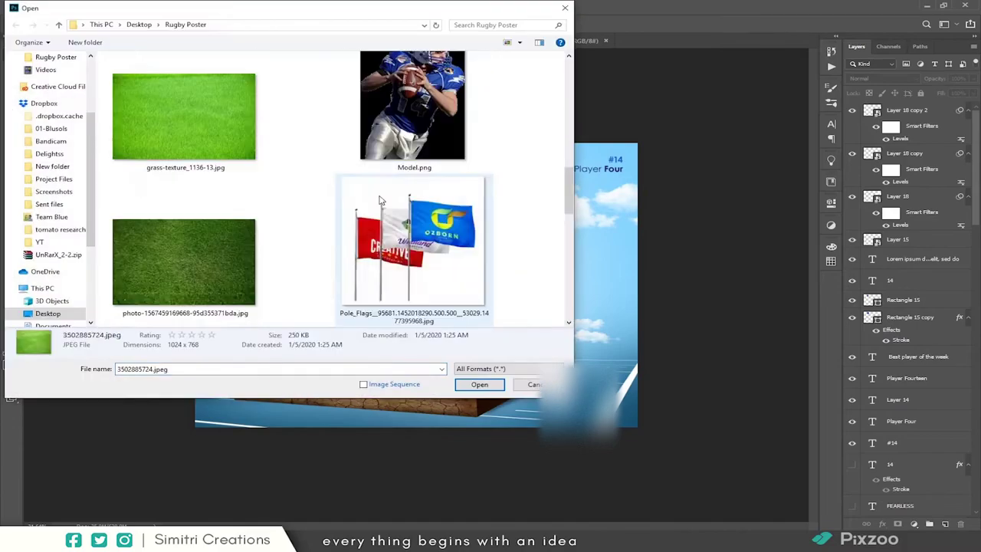
pyautogui.doubleClick(192, 159)
pyautogui.moveTo(366, 297); pyautogui.dragTo(114, 59)
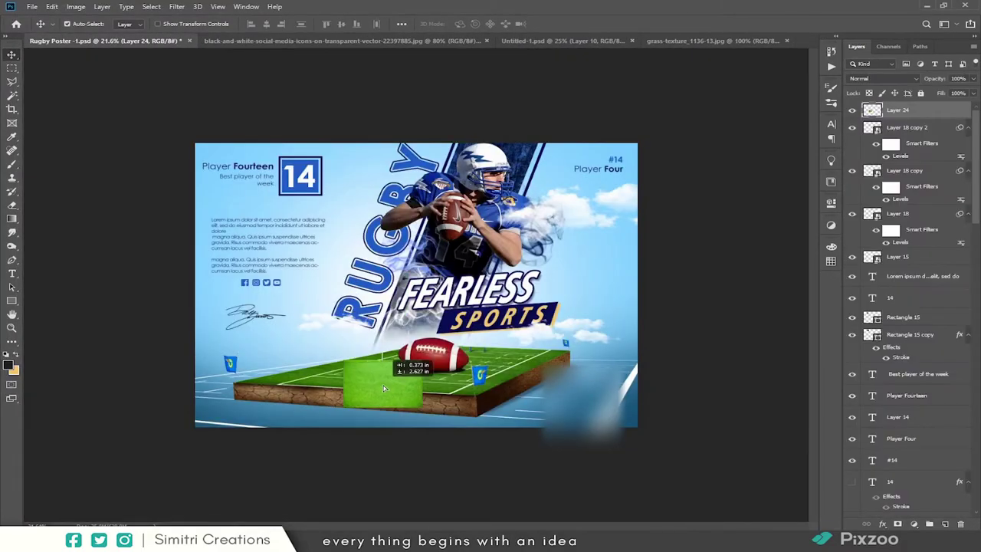
# - Distort the grass into a full-width perspective ground plane behind the 3D field
pyautogui.hotkey('ctrl', 't')
pyautogui.moveTo(250, 310); pyautogui.dragTo(250, 368)
pyautogui.moveTo(513, 352)
pyautogui.mouseDown()
pyautogui.moveTo(517, 380)
pyautogui.moveTo(681, 377)
pyautogui.mouseUp()
pyautogui.moveTo(251, 366)
pyautogui.mouseDown()
pyautogui.moveTo(130, 357)
pyautogui.moveTo(190, 352)
pyautogui.mouseUp()
pyautogui.press('Return')
pyautogui.hotkey('ctrl', 'shift', '[')
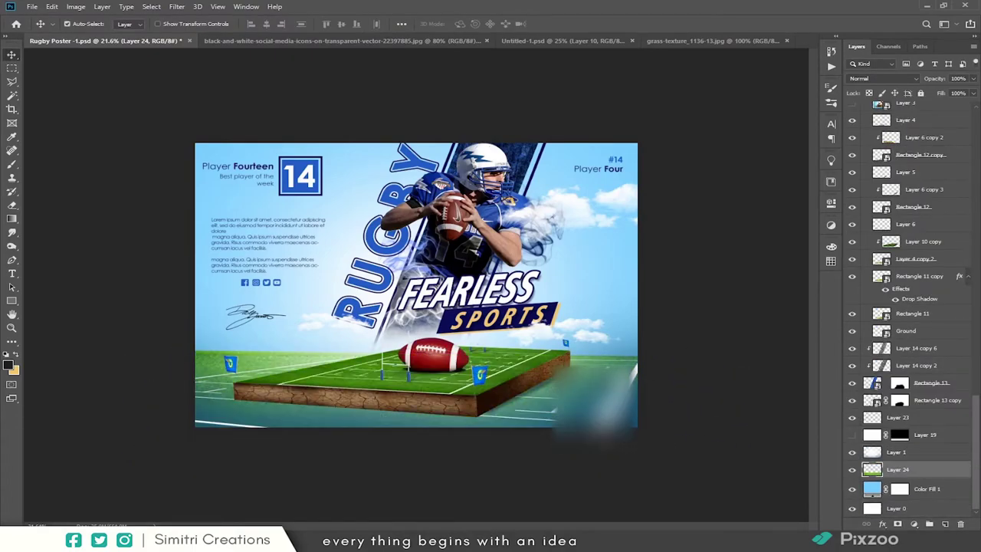
# - Mask the grass to fade its horizon into the sky, refining the mask with Levels and brushing
pyautogui.hotkey('ctrl', 'shift', 'm')
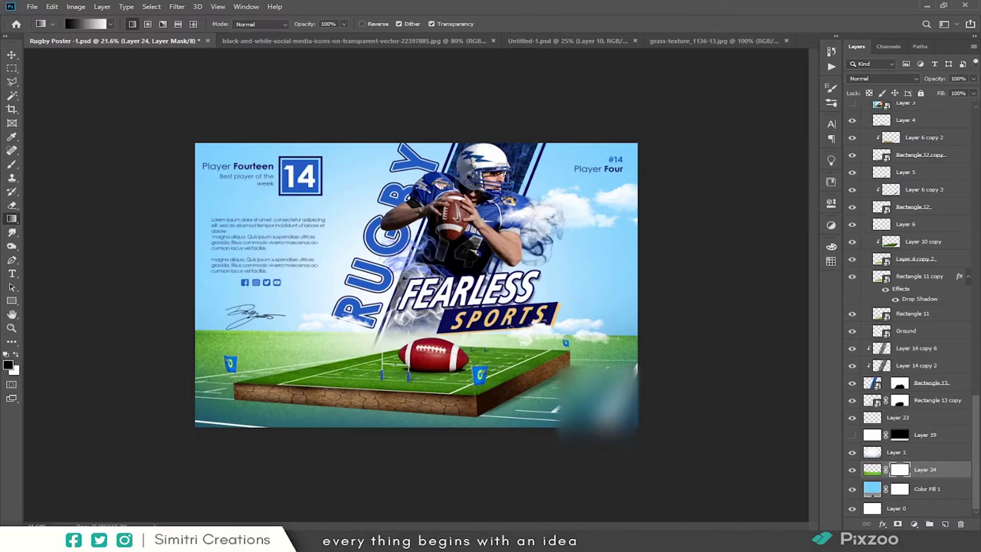
pyautogui.moveTo(197, 289); pyautogui.dragTo(494, 322)
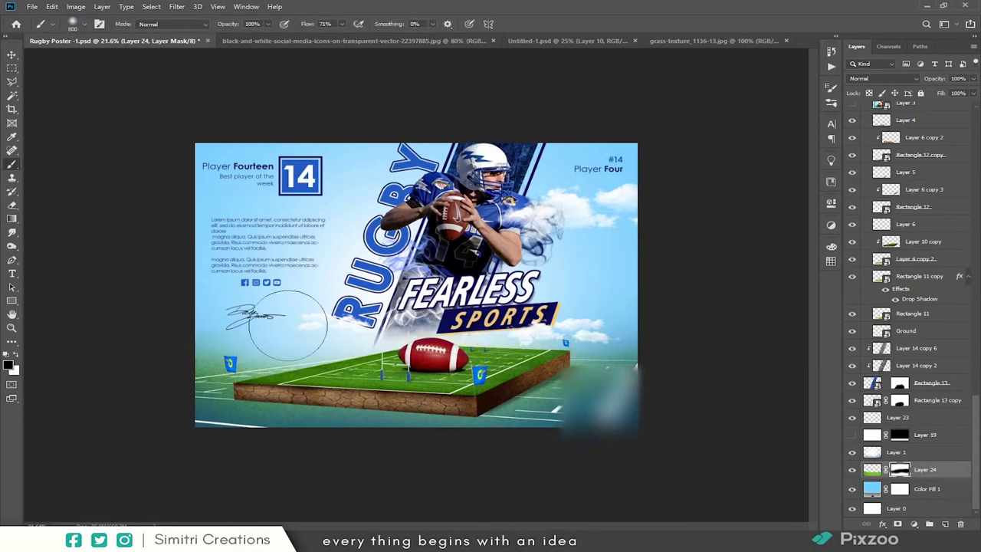
pyautogui.hotkey('ctrl', 't')
pyautogui.moveTo(758, 317); pyautogui.dragTo(597, 341)
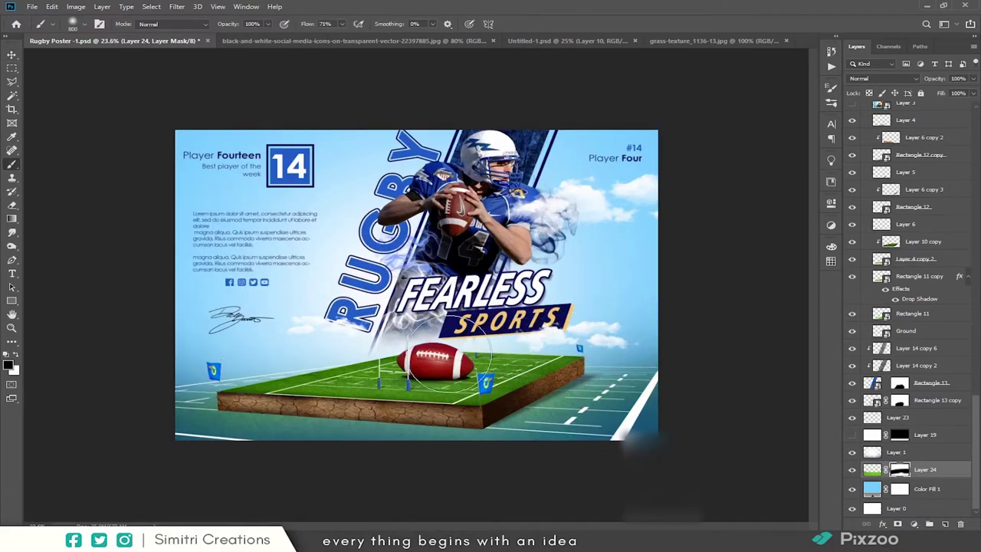
pyautogui.hotkey('ctrl', 'l')
pyautogui.press('Return')
pyautogui.press('b')
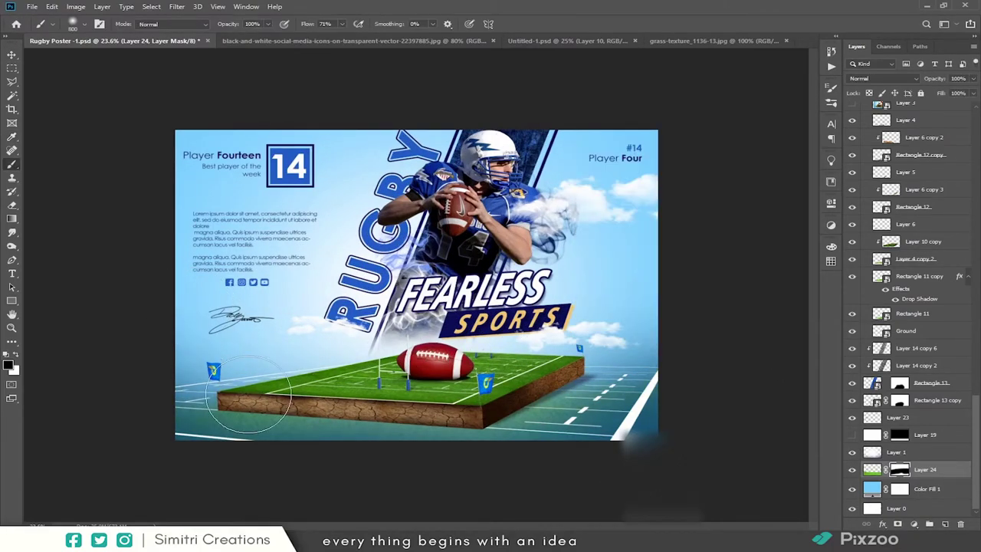
pyautogui.press('x')
pyautogui.moveTo(249, 394); pyautogui.dragTo(202, 347)
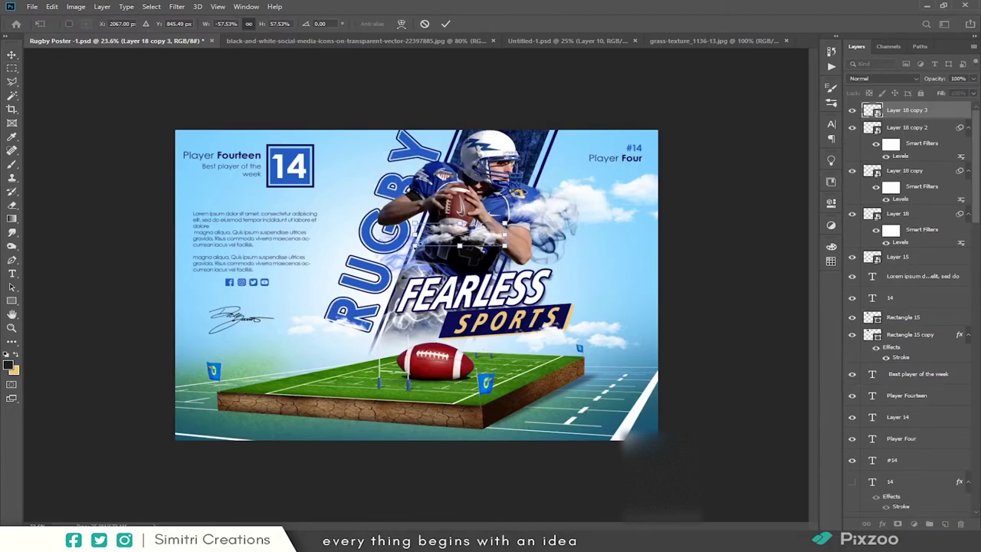
# - Duplicate clouds beside the ball, apply Gaussian Blur, and set their blend mode to Overlay
pyautogui.press('Return')
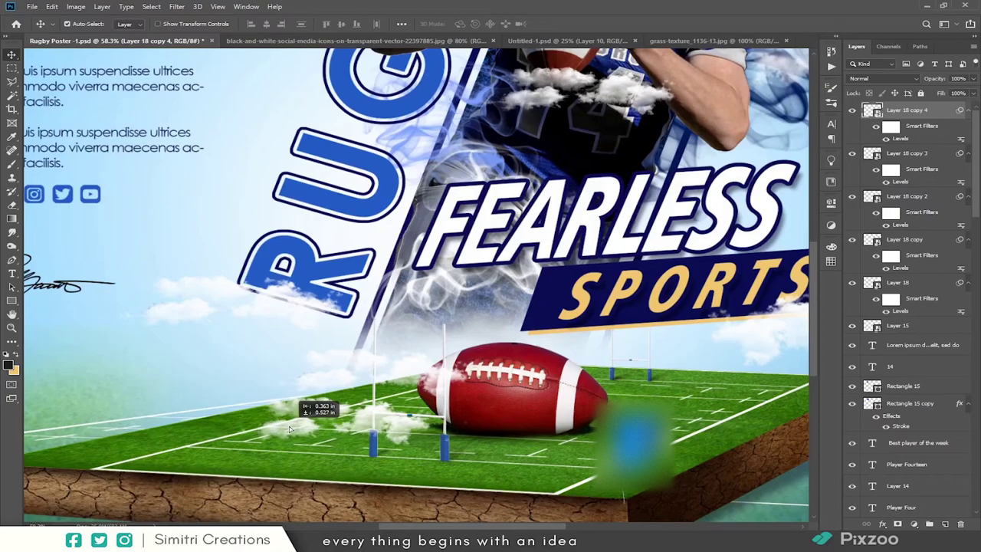
pyautogui.moveTo(290, 429); pyautogui.dragTo(288, 427)
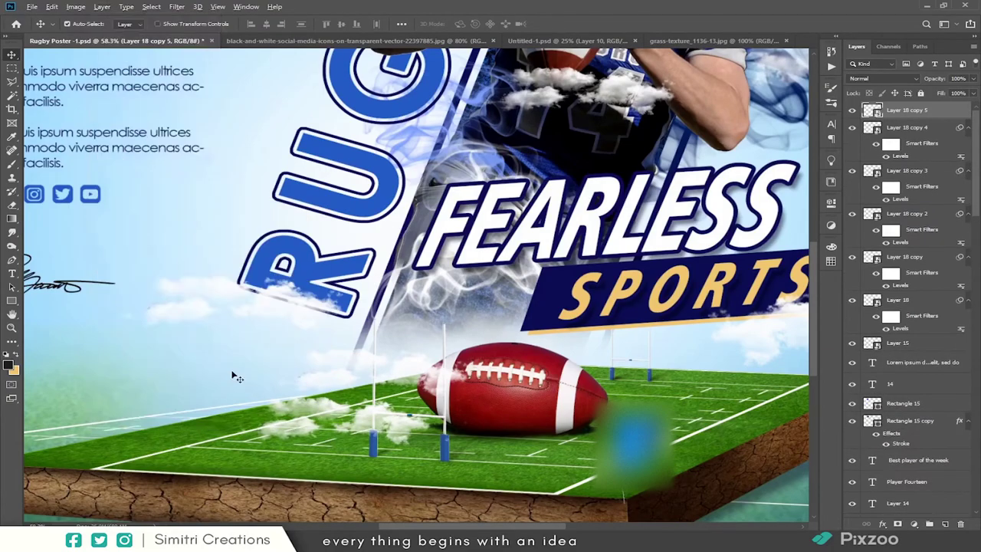
pyautogui.click(215, 7)
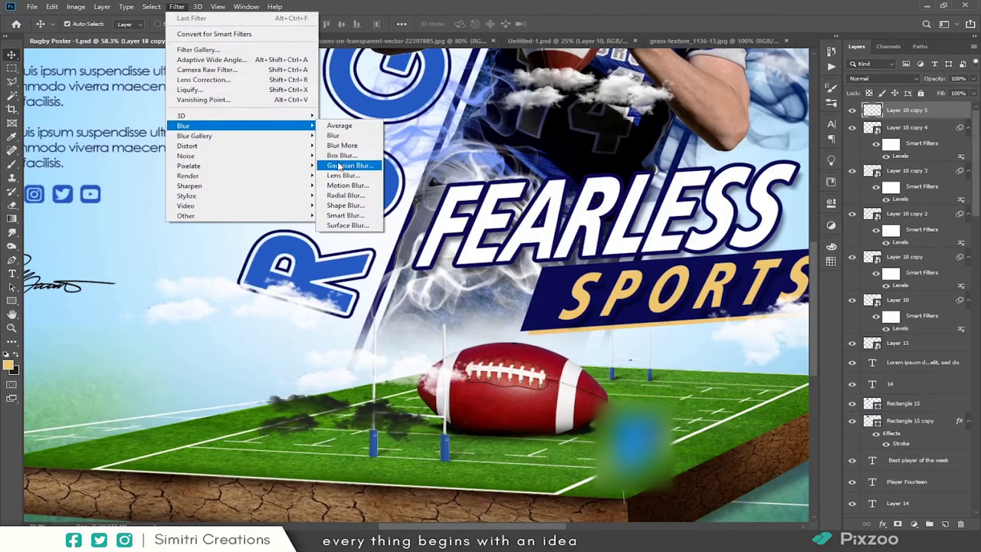
pyautogui.click(348, 165)
pyautogui.click(755, 227)
pyautogui.click(885, 78)
pyautogui.click(857, 205)
# - Rescale the blurred clouds and touch up the grass layer's mask with a brush
pyautogui.hotkey('ctrl', 't')
pyautogui.hotkey('ctrl', '-')
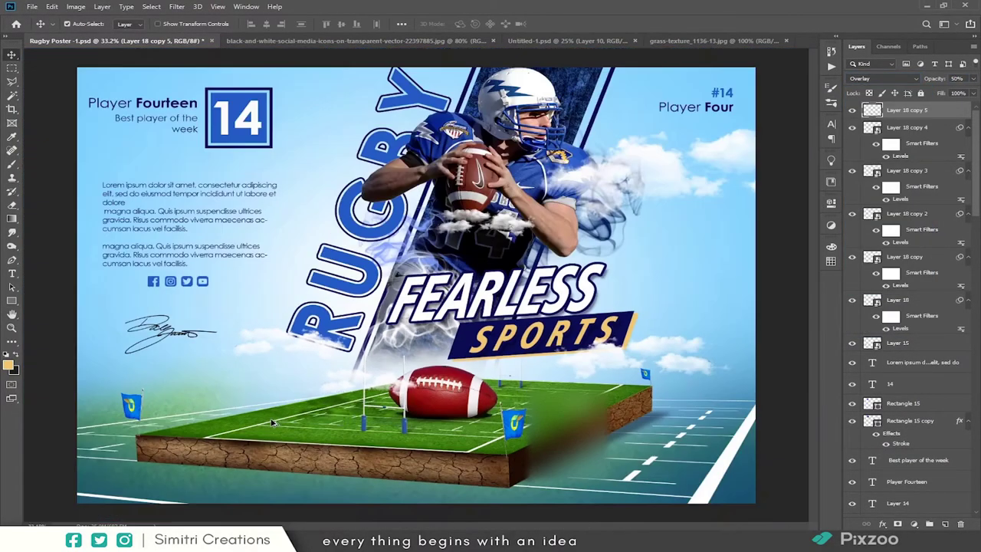
pyautogui.press('Return')
pyautogui.hotkey('ctrl', '-')
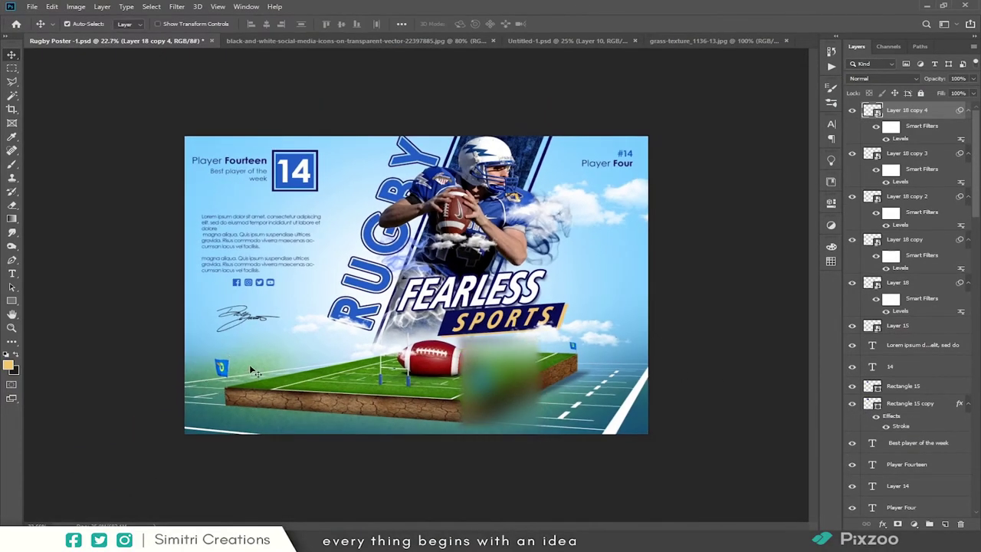
pyautogui.click(893, 452)
pyautogui.hotkey('ctrl', '+')
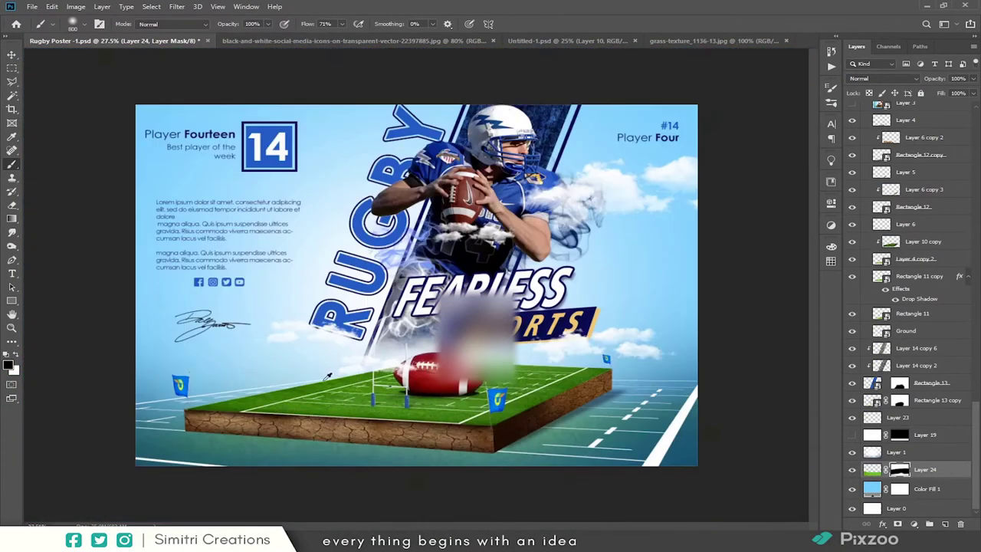
pyautogui.moveTo(146, 111); pyautogui.dragTo(718, 445)
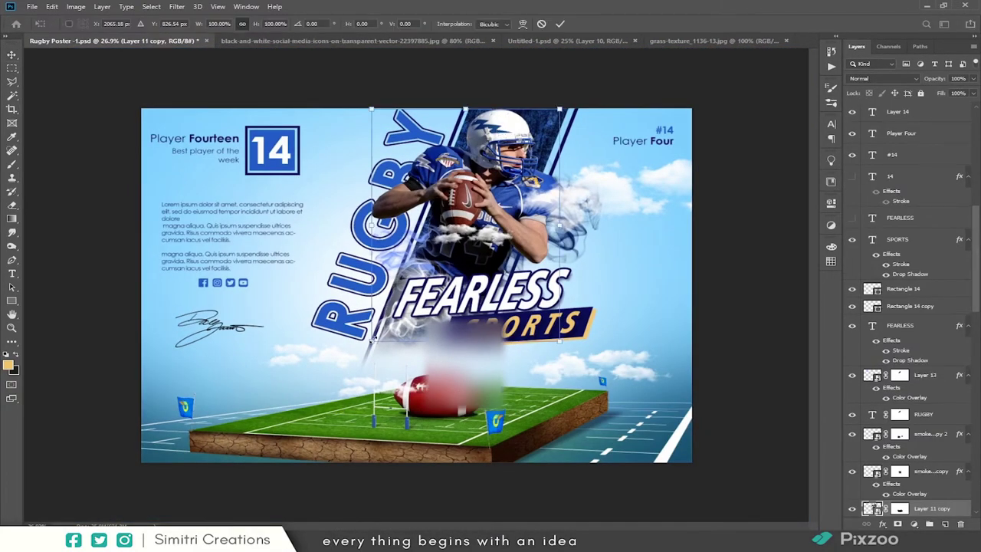
# - Enlarge the Layer 11 copy and hide it behind a black layer mask
pyautogui.moveTo(373, 339); pyautogui.dragTo(260, 477)
pyautogui.press('Return')
pyautogui.keyDown('alt'); pyautogui.click(914, 523); pyautogui.keyUp('alt')
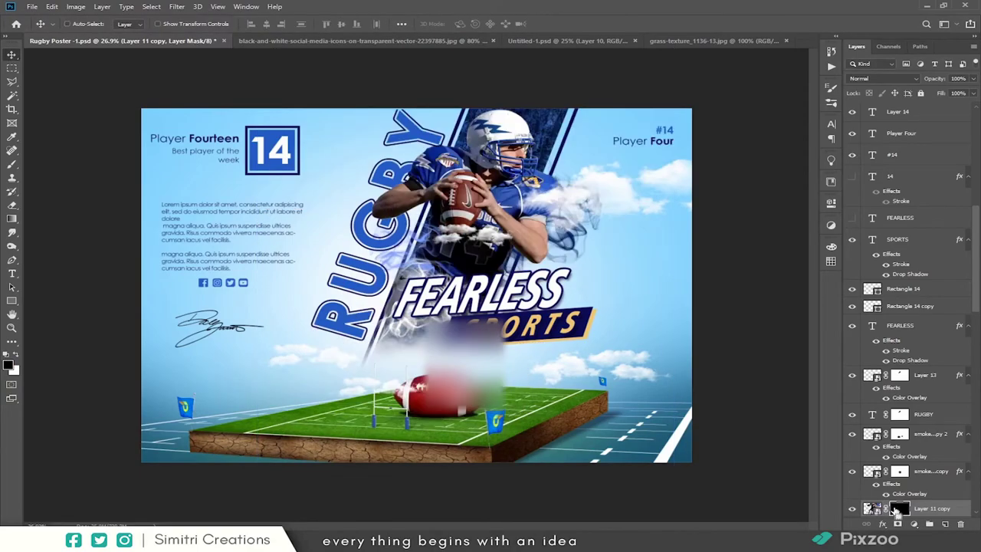
# - Set up a textured brush tip with Scattering enabled
pyautogui.press('b')
pyautogui.click(831, 247)
pyautogui.click(831, 87)
pyautogui.click(722, 103)
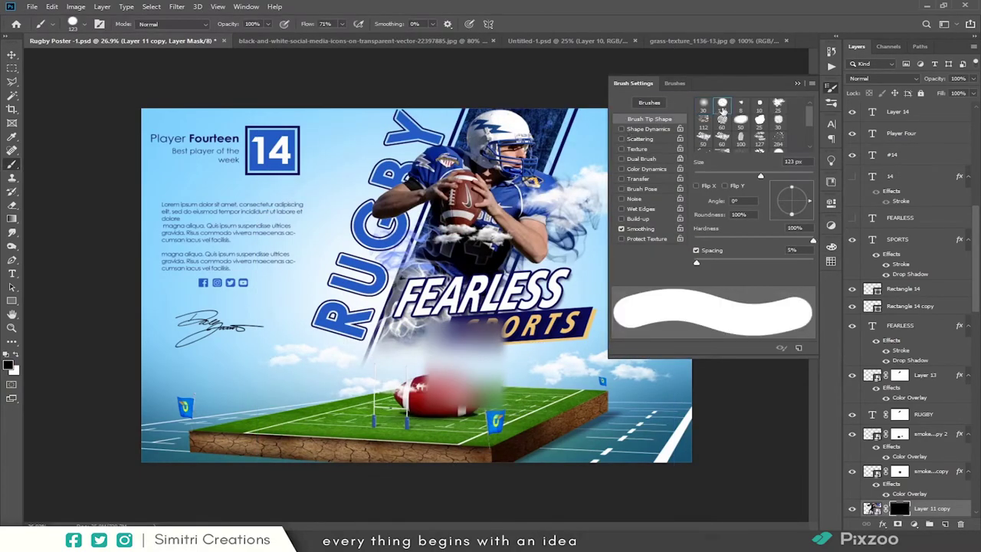
pyautogui.scroll(-1, 723, 114)
pyautogui.click(713, 138)
pyautogui.click(622, 139)
pyautogui.click(648, 129)
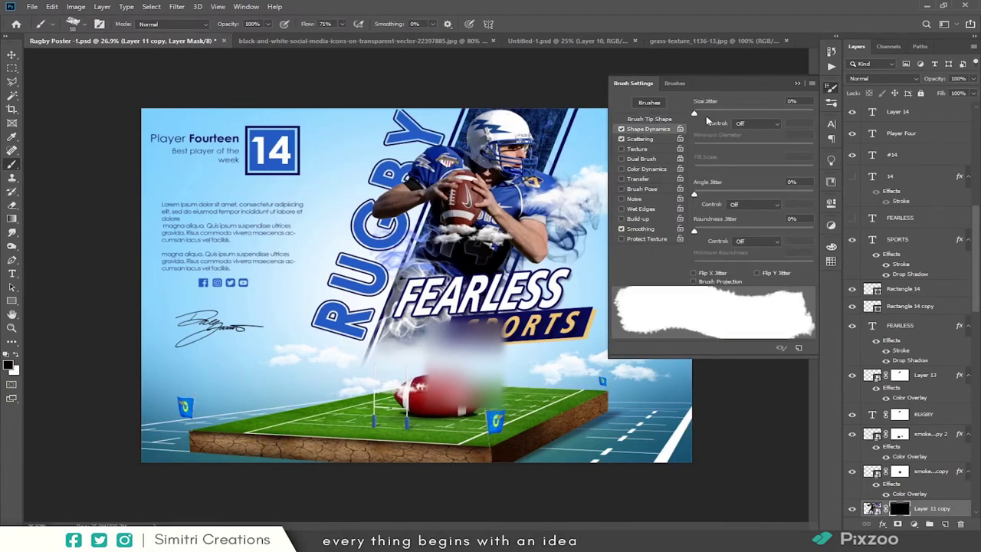
pyautogui.click(633, 169)
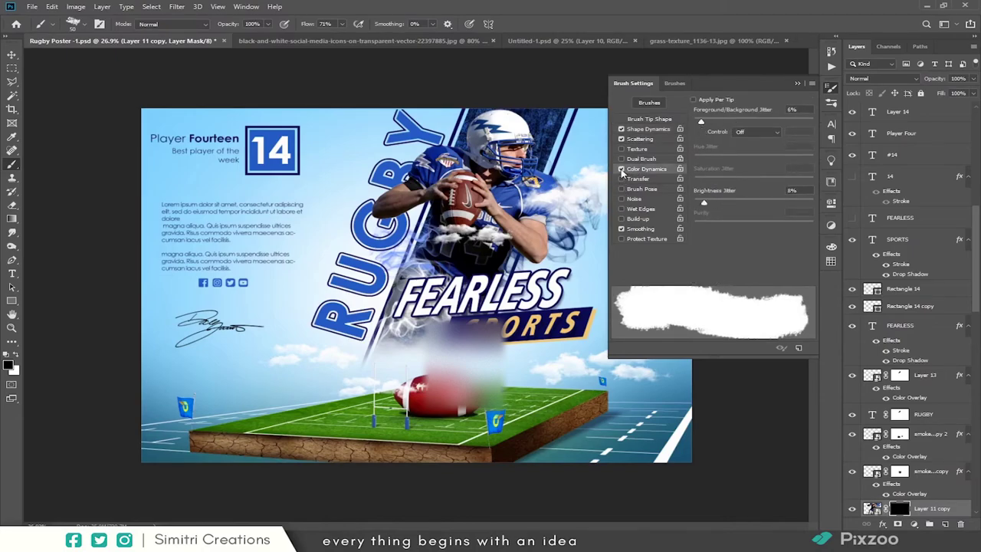
pyautogui.click(622, 168)
pyautogui.click(648, 129)
pyautogui.click(546, 470)
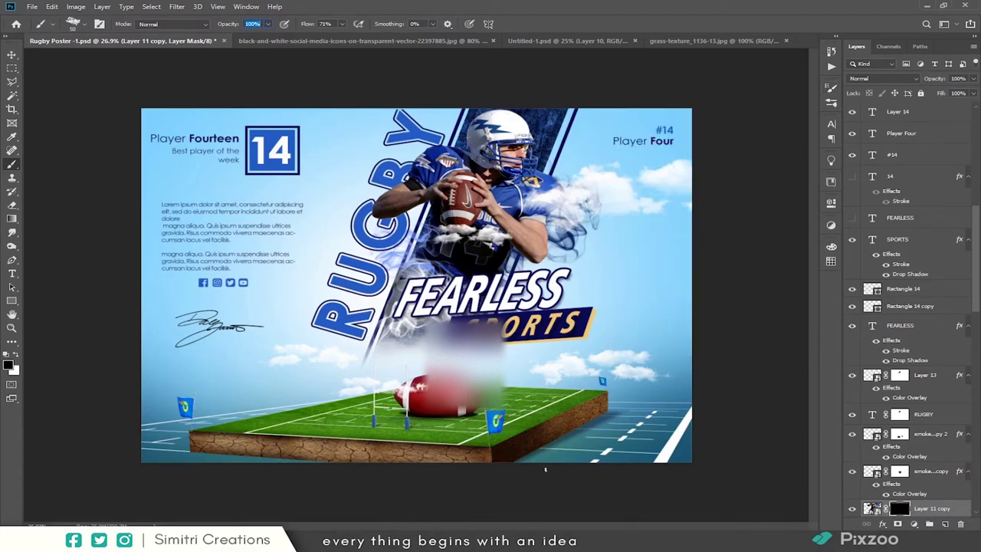
# - Paint white on the mask to reveal textured patches, then black to hide most again
pyautogui.press('x')
pyautogui.click(605, 330)
pyautogui.click(429, 345)
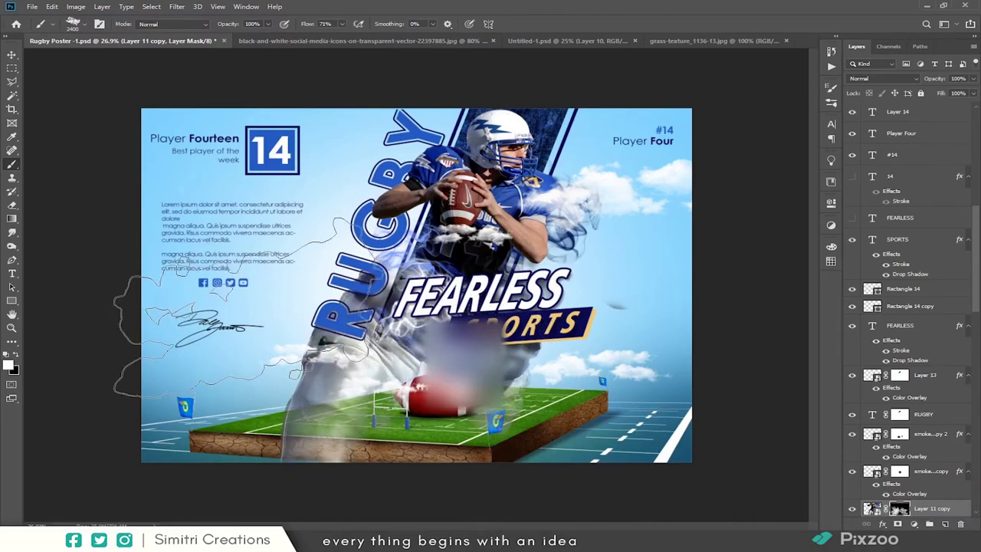
pyautogui.click(307, 330)
pyautogui.click(352, 161)
pyautogui.click(652, 253)
pyautogui.press('x')
pyautogui.click(291, 383)
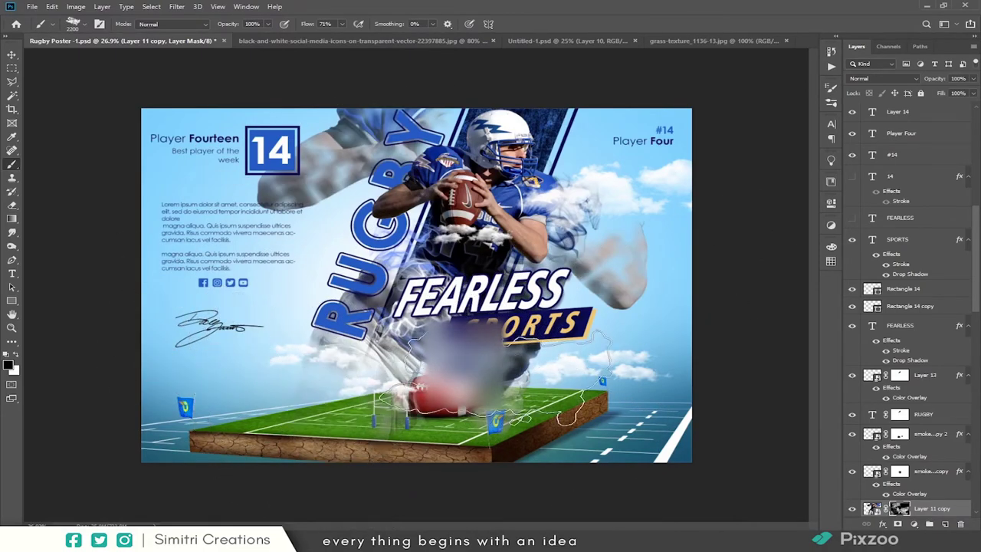
pyautogui.click(521, 360)
pyautogui.click(590, 276)
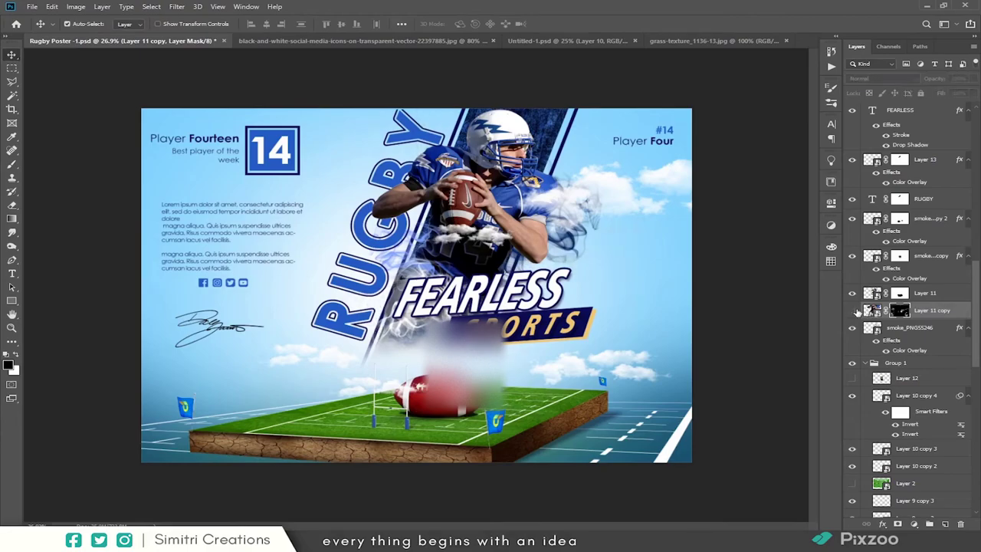
# - Make a 500px-feathered elliptical selection over the poster and invert it to the edges
pyautogui.press('Tab')
pyautogui.hotkey('ctrl', '0')
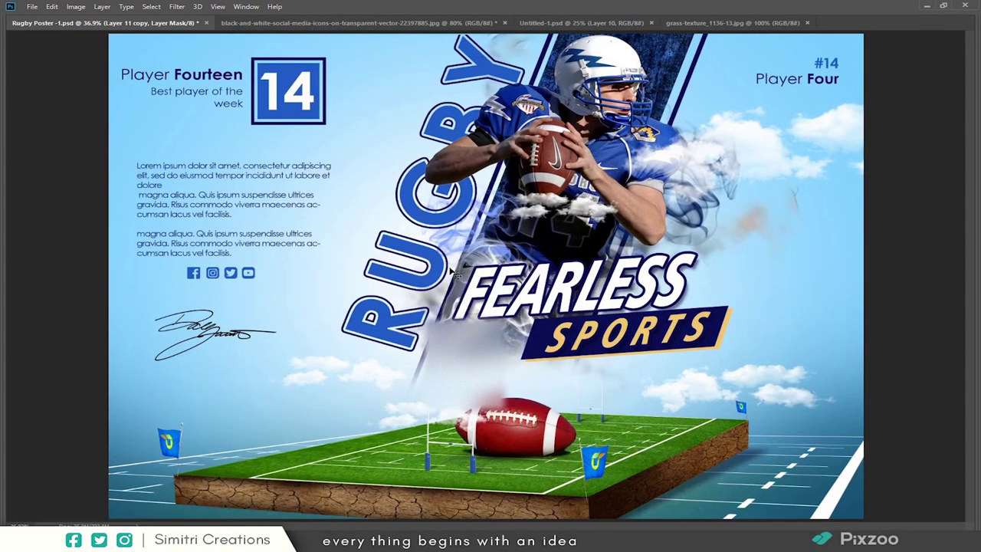
pyautogui.press('m')
pyautogui.scroll(-2, 759, 496)
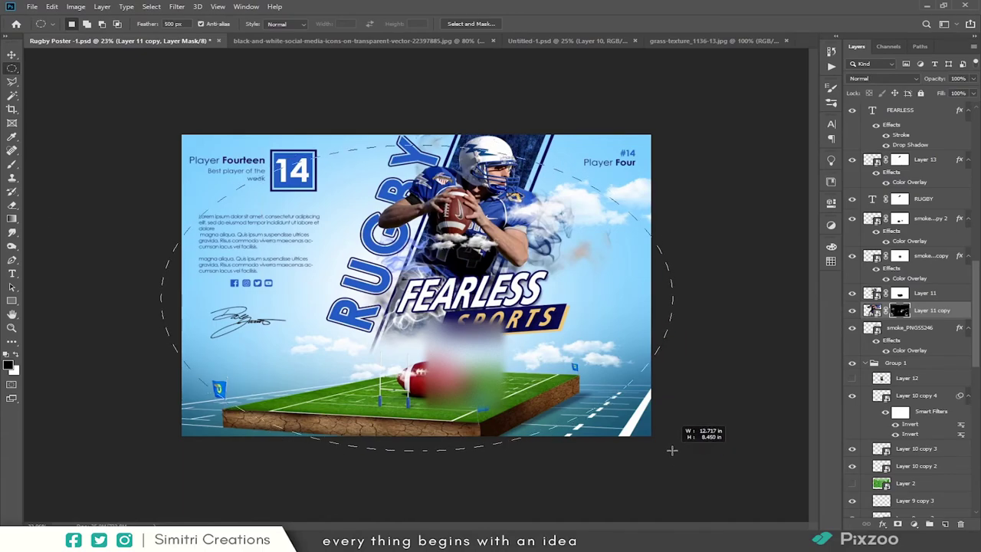
pyautogui.moveTo(672, 450); pyautogui.dragTo(672, 450)
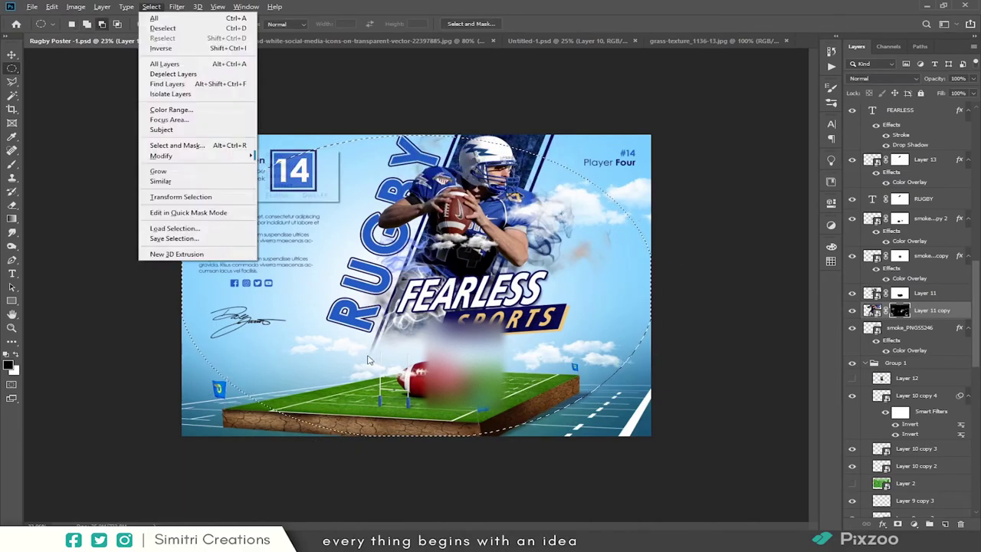
pyautogui.click(161, 47)
# - Create Layer 25 and fill the inverted edge selection with blue
pyautogui.hotkey('ctrl', 'shift', 'n')
pyautogui.press('Return')
pyautogui.hotkey('alt', 'BackSpace')
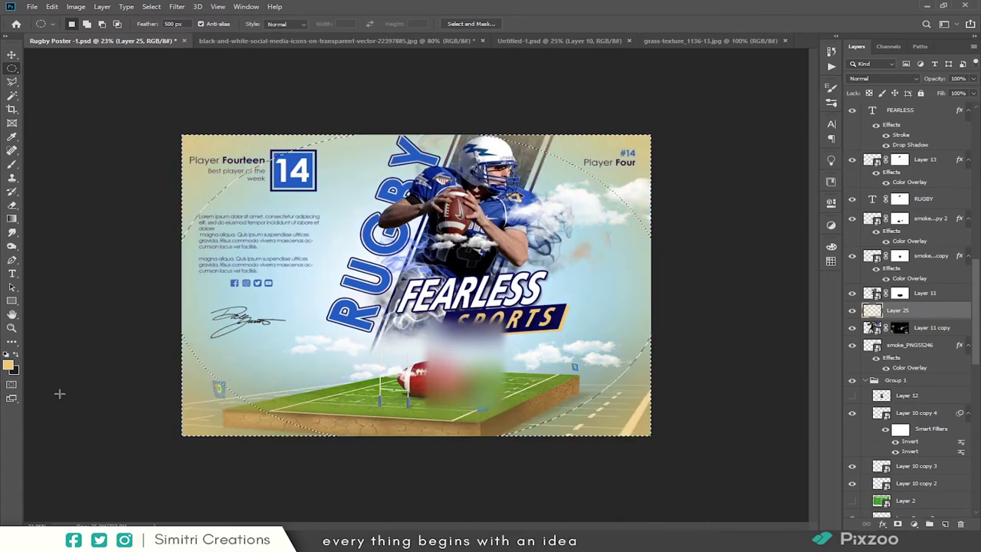
pyautogui.hotkey('ctrl', 'z')
pyautogui.hotkey('alt', 'BackSpace')
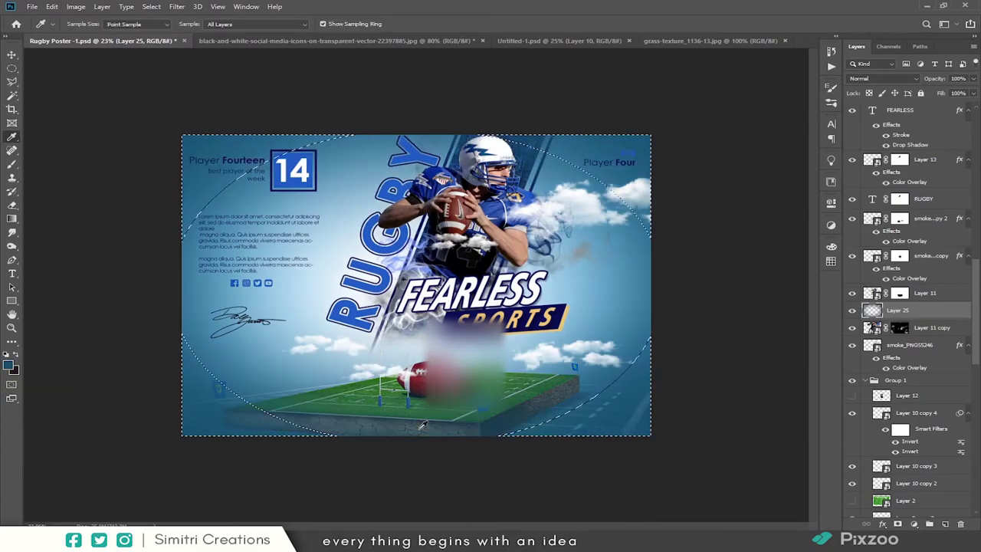
pyautogui.press('Return')
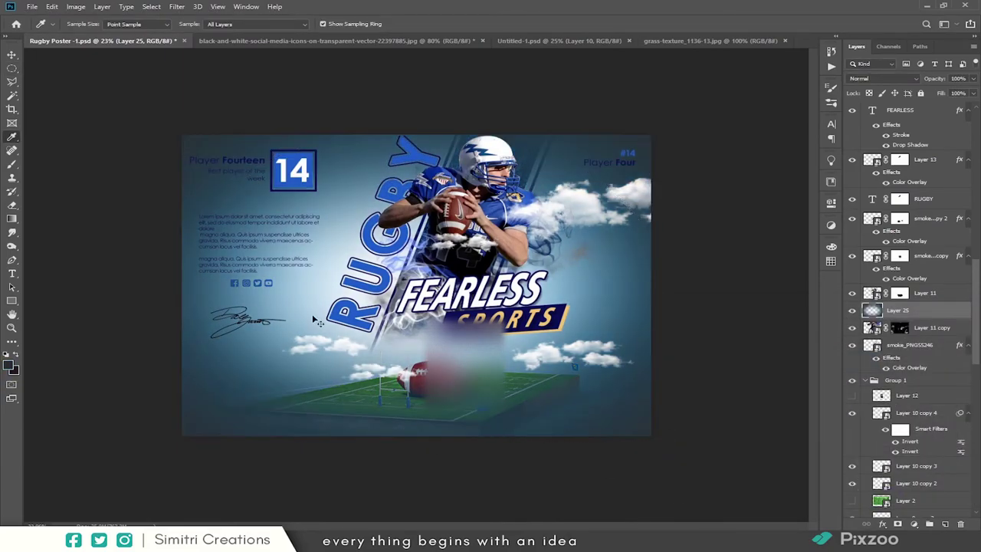
# - Set Layer 25 to Multiply at 22% opacity and move it just above Layer 24
pyautogui.click(882, 78)
pyautogui.click(874, 109)
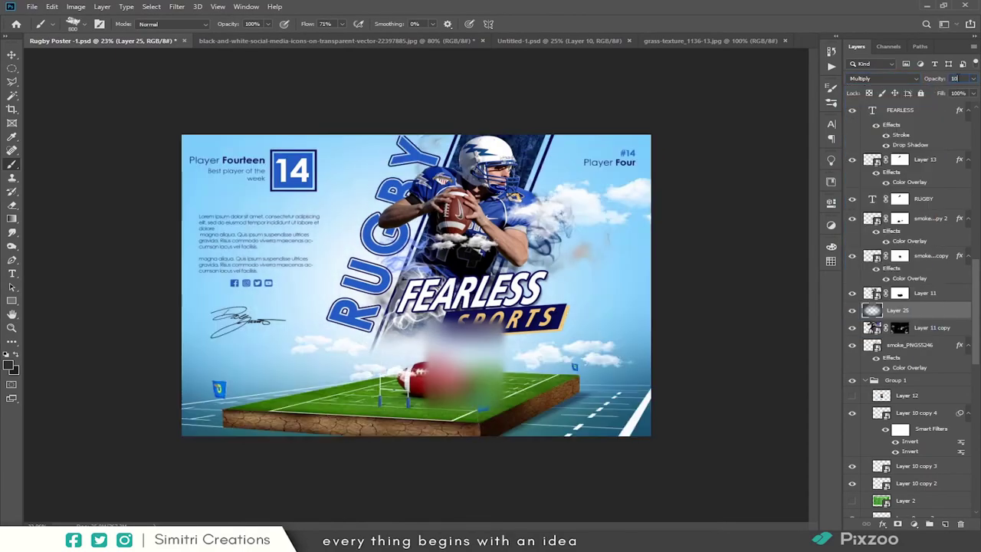
pyautogui.hotkey('ctrl', 'shift', '[')
pyautogui.moveTo(956, 80); pyautogui.dragTo(943, 158)
pyautogui.hotkey('ctrl', ']')
pyautogui.hotkey('ctrl', ']')
pyautogui.hotkey('ctrl', ']')
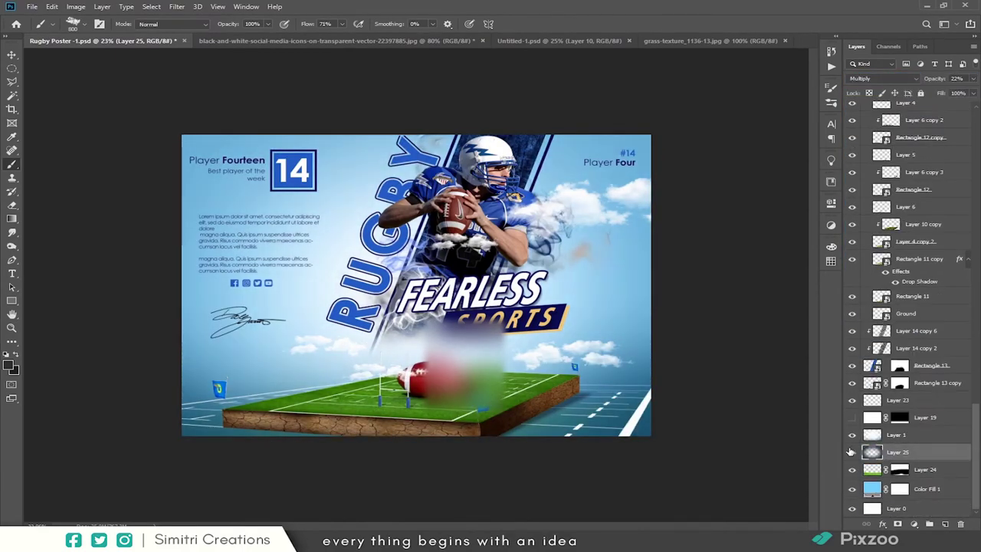
pyautogui.click(570, 328)
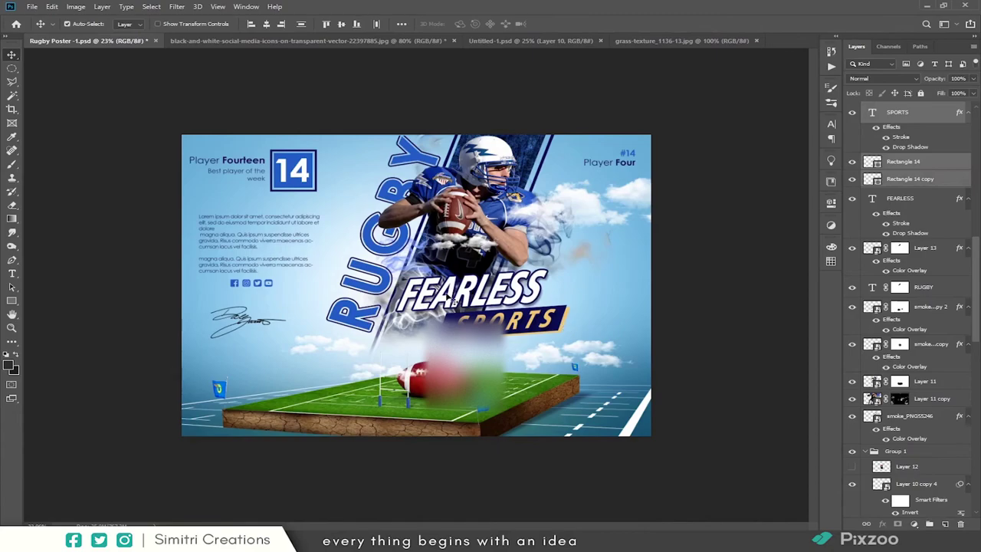
# - Place Layer 26 just above Layer 1 in Multiply mode, with an 800px soft round brush selected
pyautogui.press('Tab')
pyautogui.hotkey('ctrl', '0')
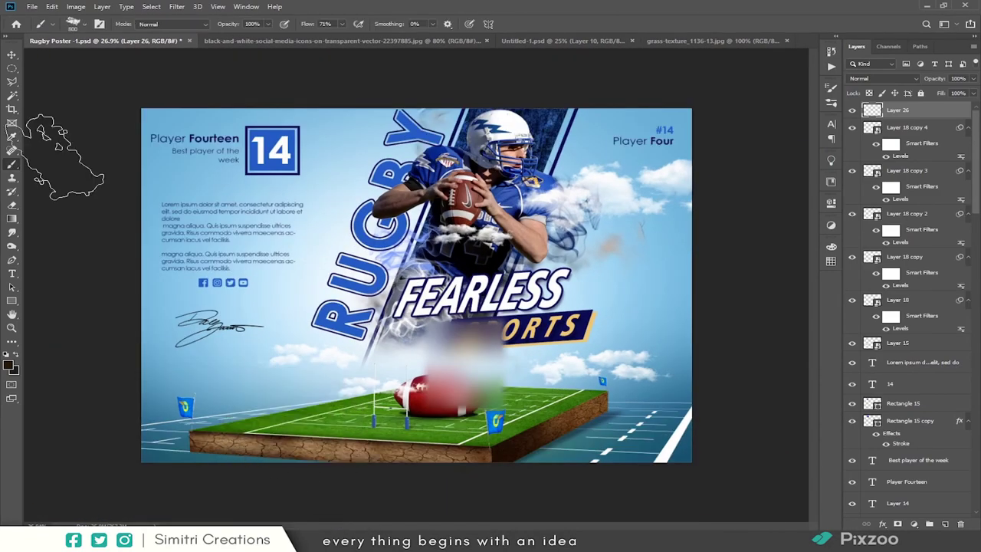
pyautogui.press(',')
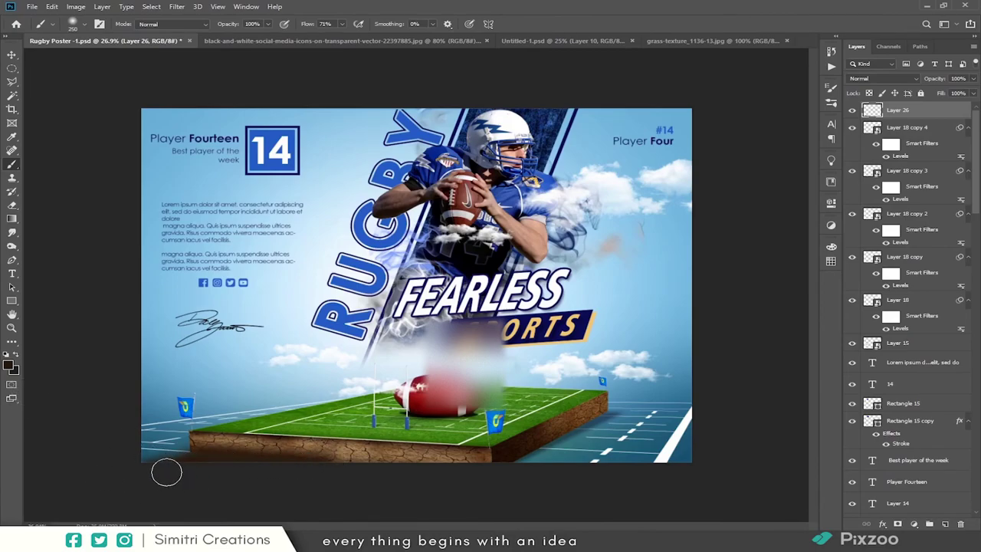
pyautogui.hotkey('ctrl', 'shift', '[')
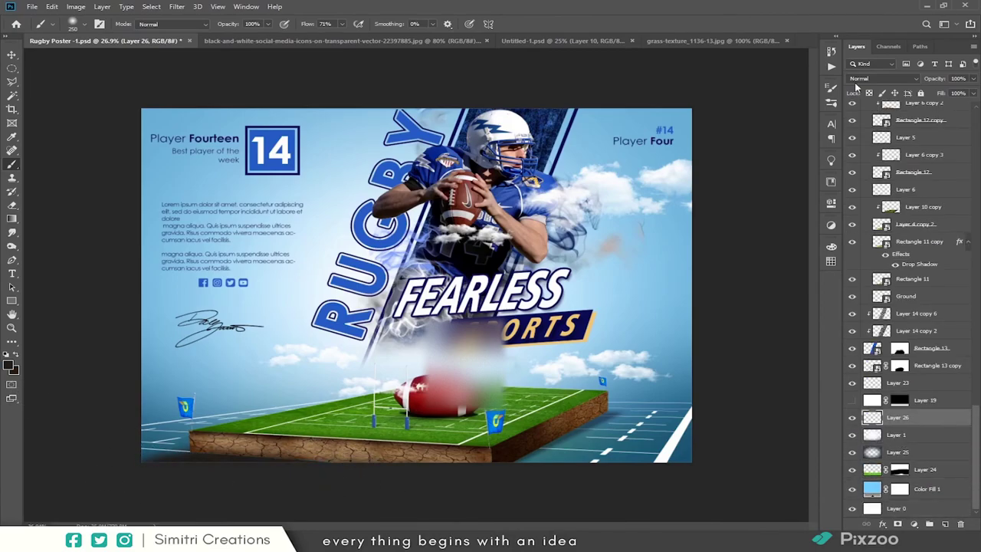
pyautogui.click(856, 80)
pyautogui.click(854, 120)
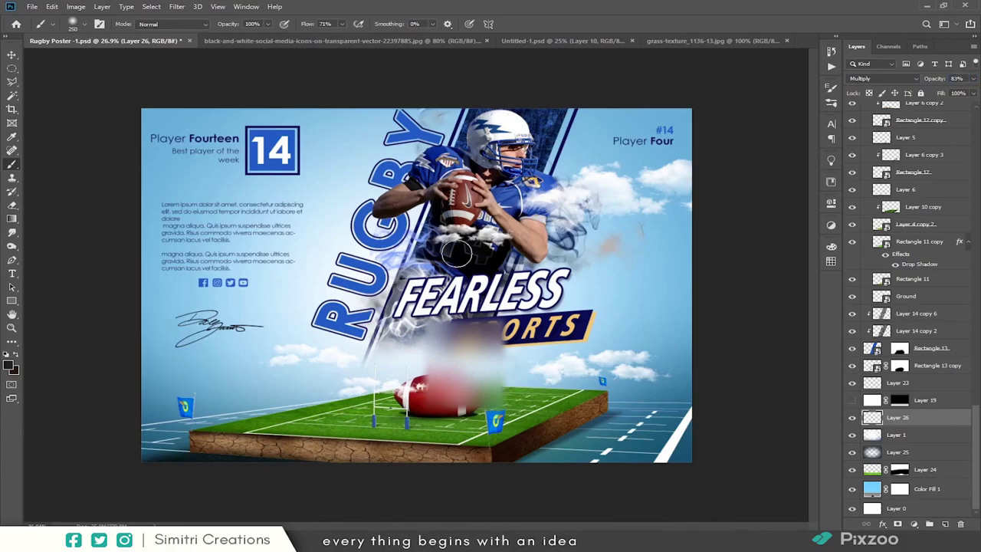
pyautogui.scroll(3, 456, 253)
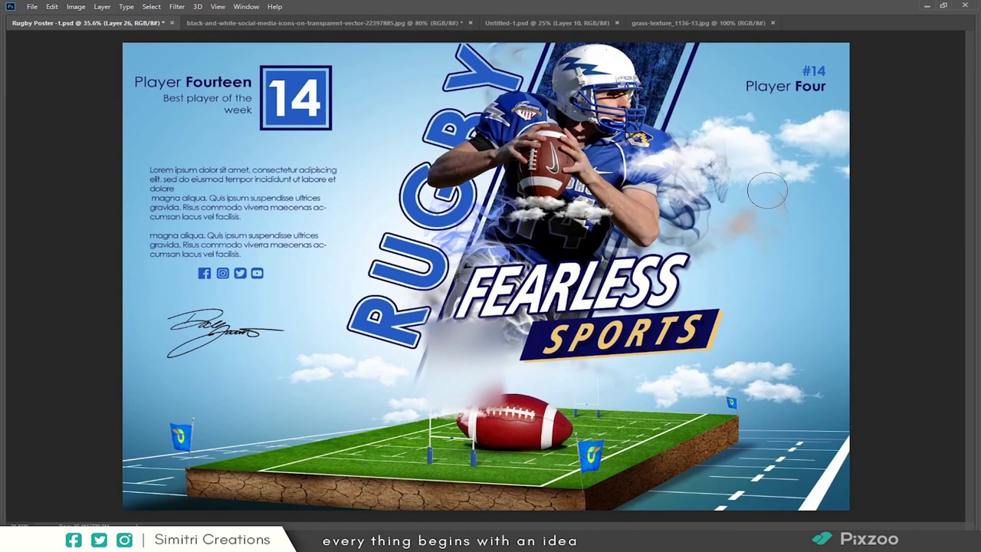